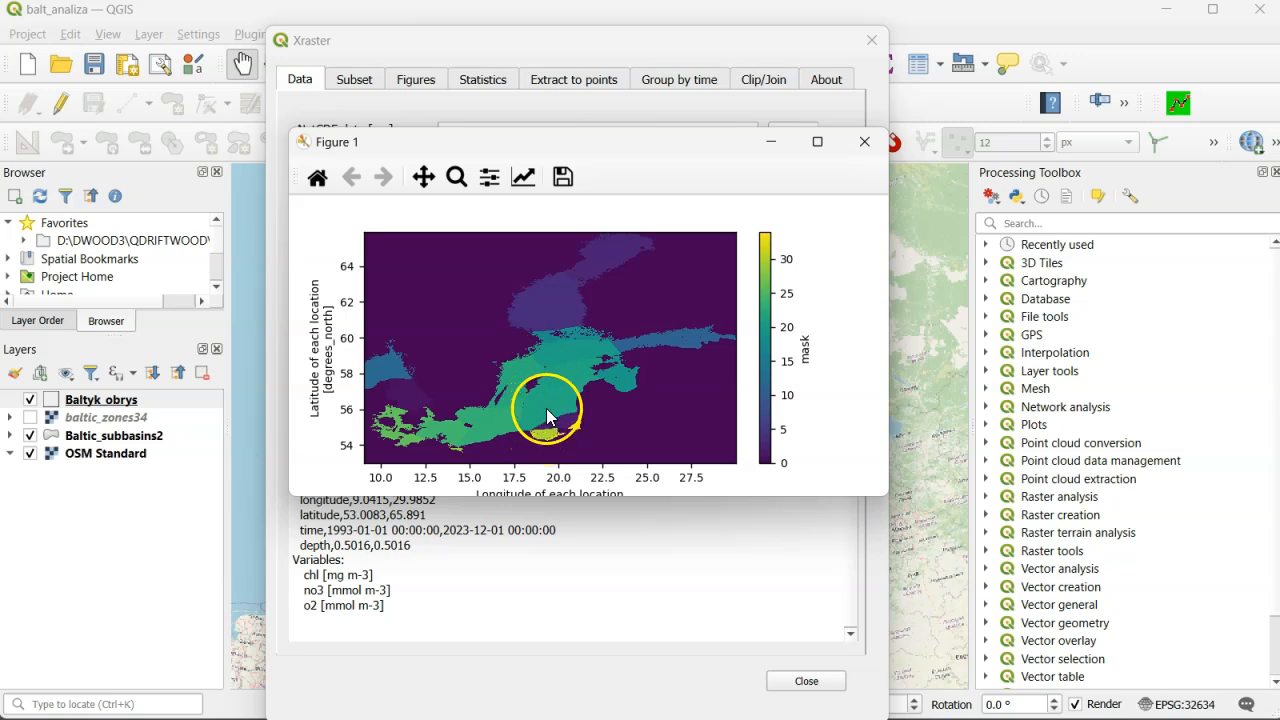
# - Close the mask figure, reset the chl subset to the full extent and time range, and apply it with Z set to 0
pyautogui.click(865, 142)
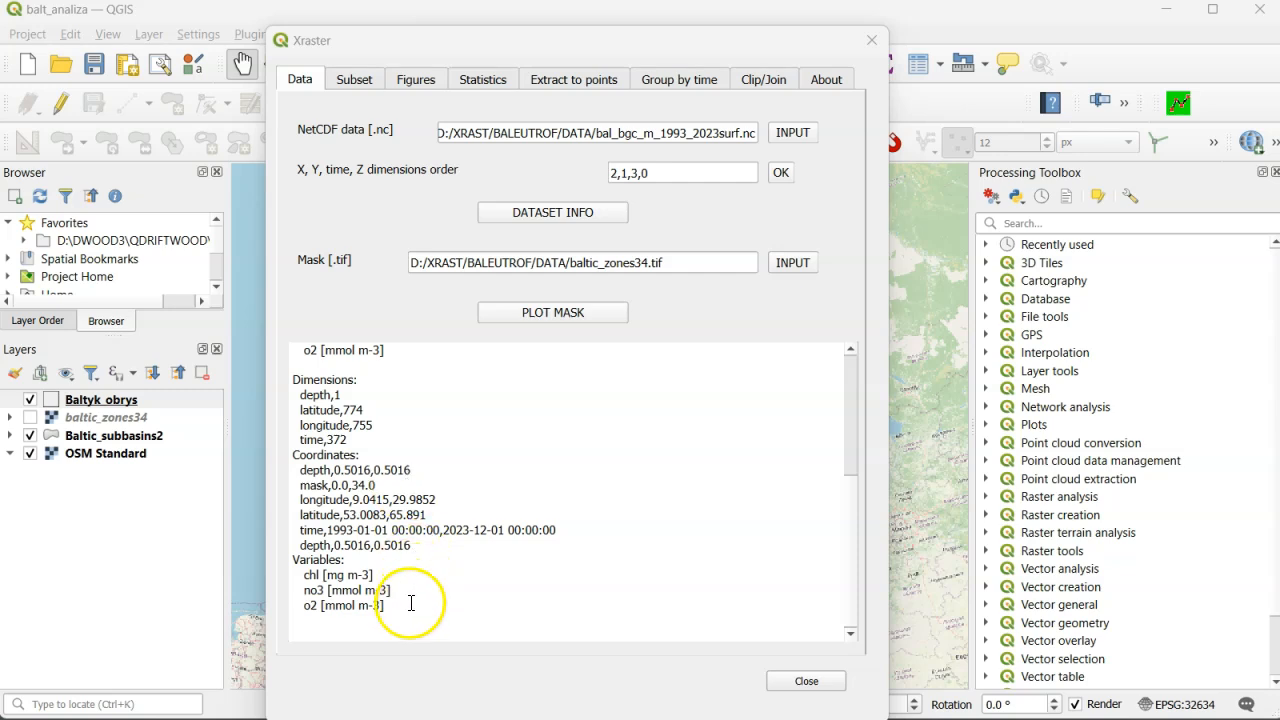
pyautogui.click(355, 80)
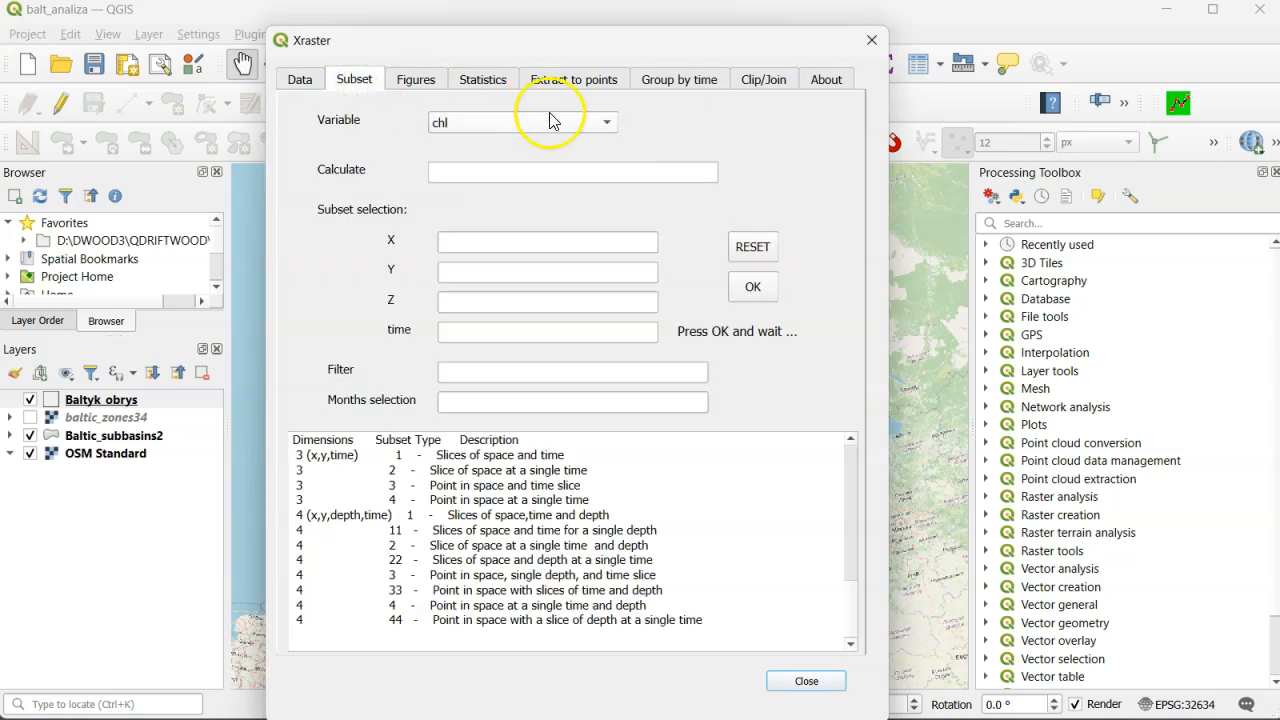
pyautogui.click(755, 290)
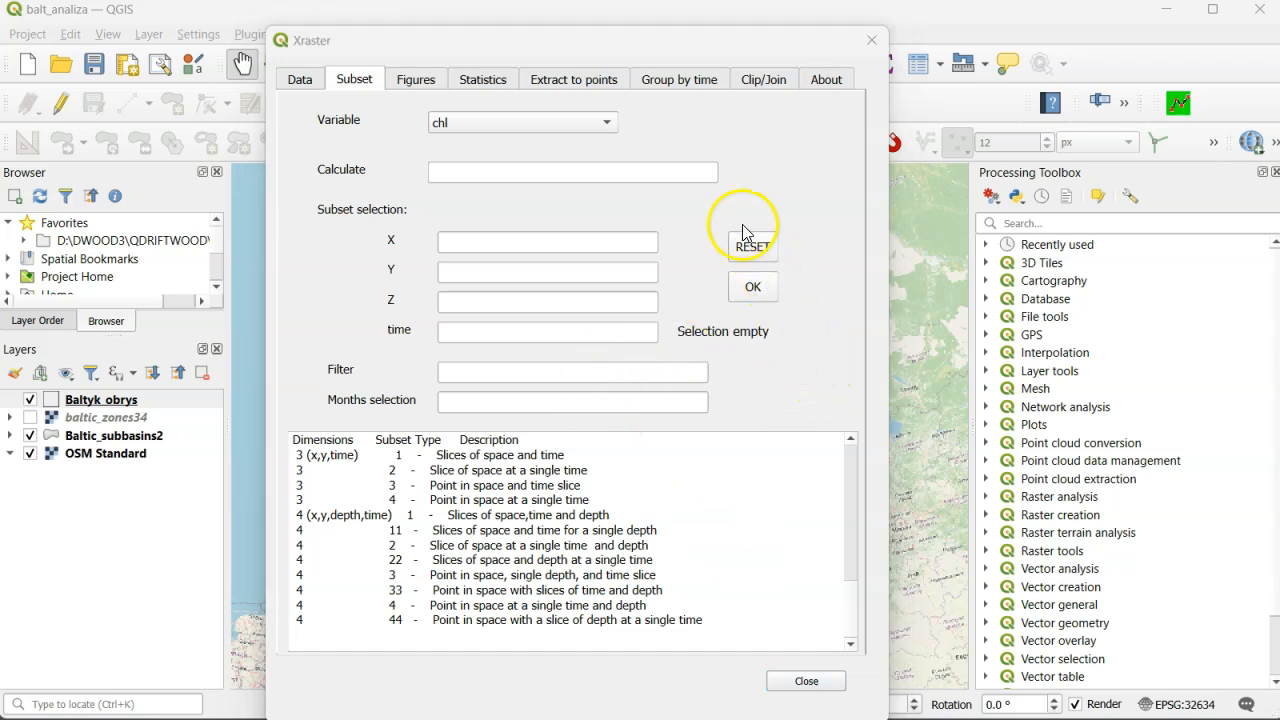
pyautogui.click(750, 250)
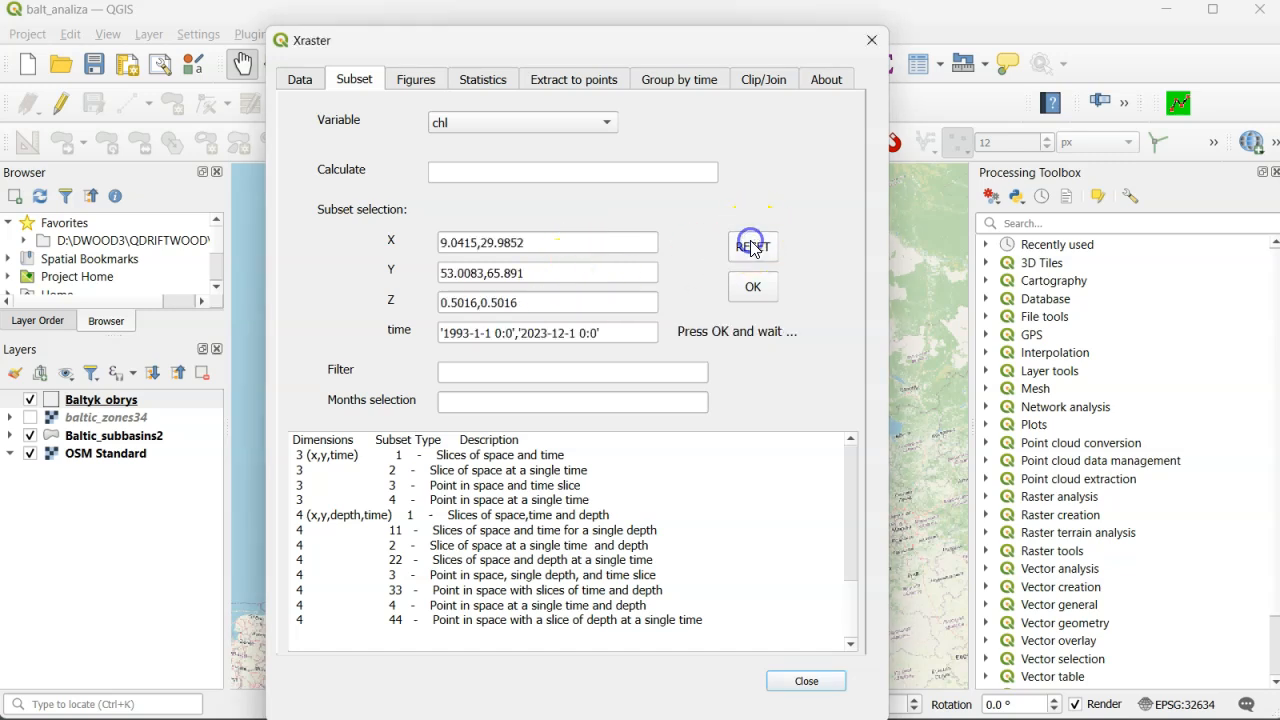
pyautogui.click(531, 306)
pyautogui.moveTo(531, 306); pyautogui.dragTo(377, 298)
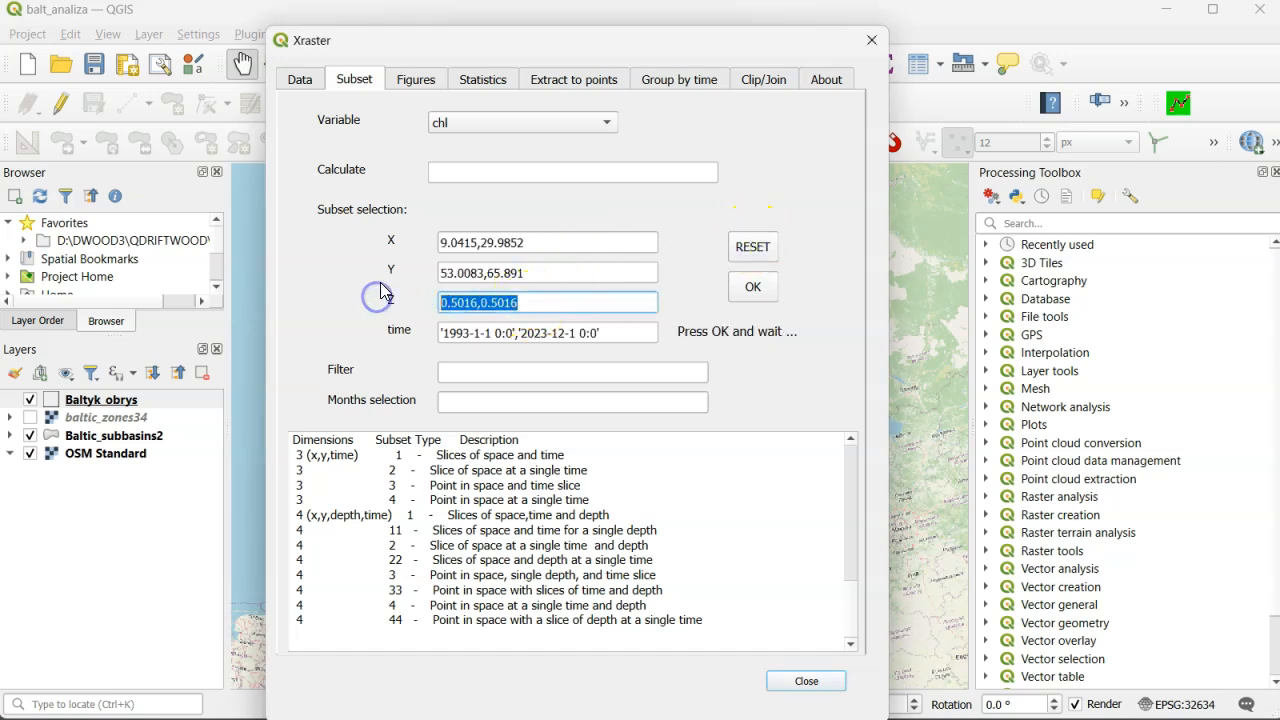
pyautogui.write('0')
pyautogui.click(756, 286)
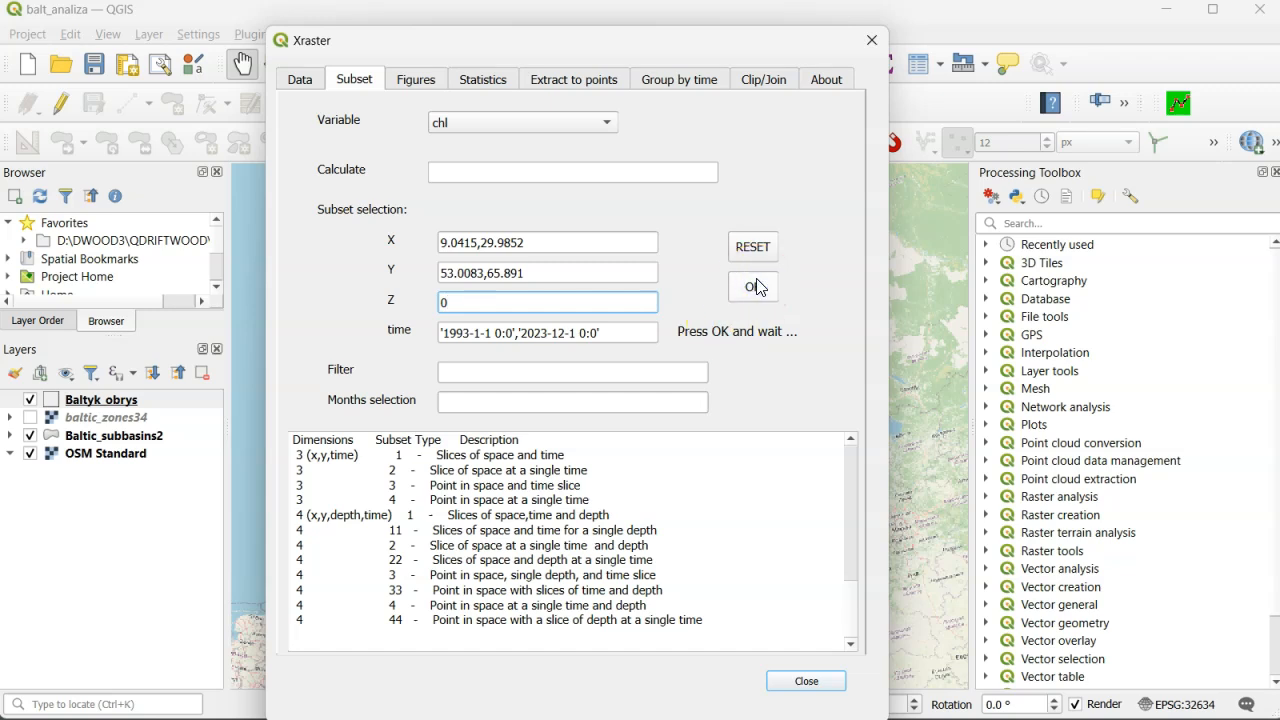
pyautogui.click(462, 26)
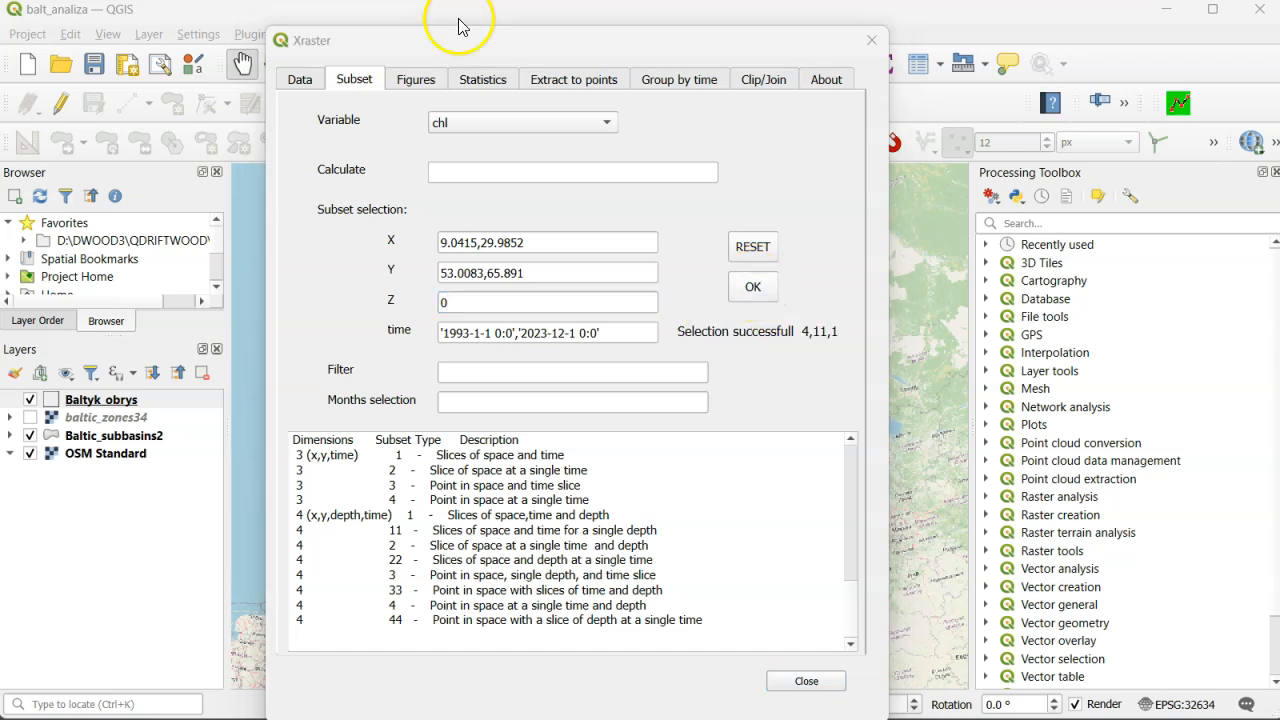
# - Plot the time-mean map of chl, enlarge its figure and zoom in on the southern coast around longitude 18 to 21.5
pyautogui.click(481, 82)
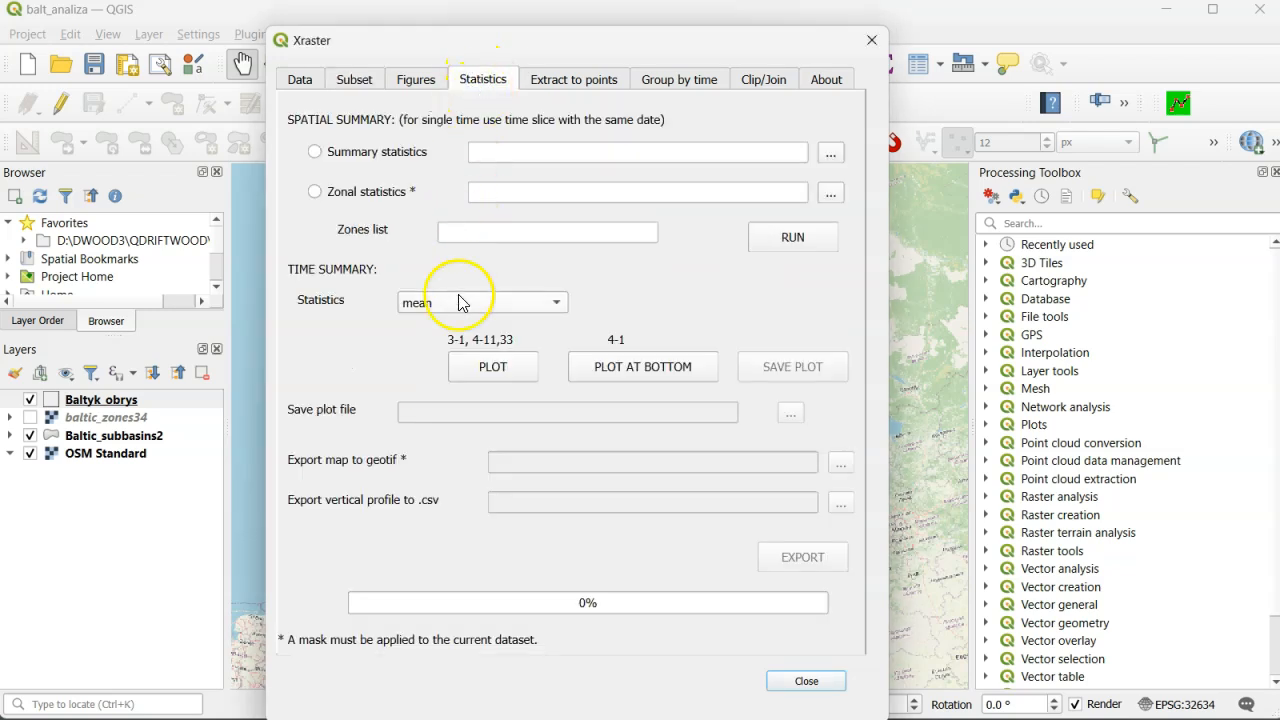
pyautogui.click(496, 367)
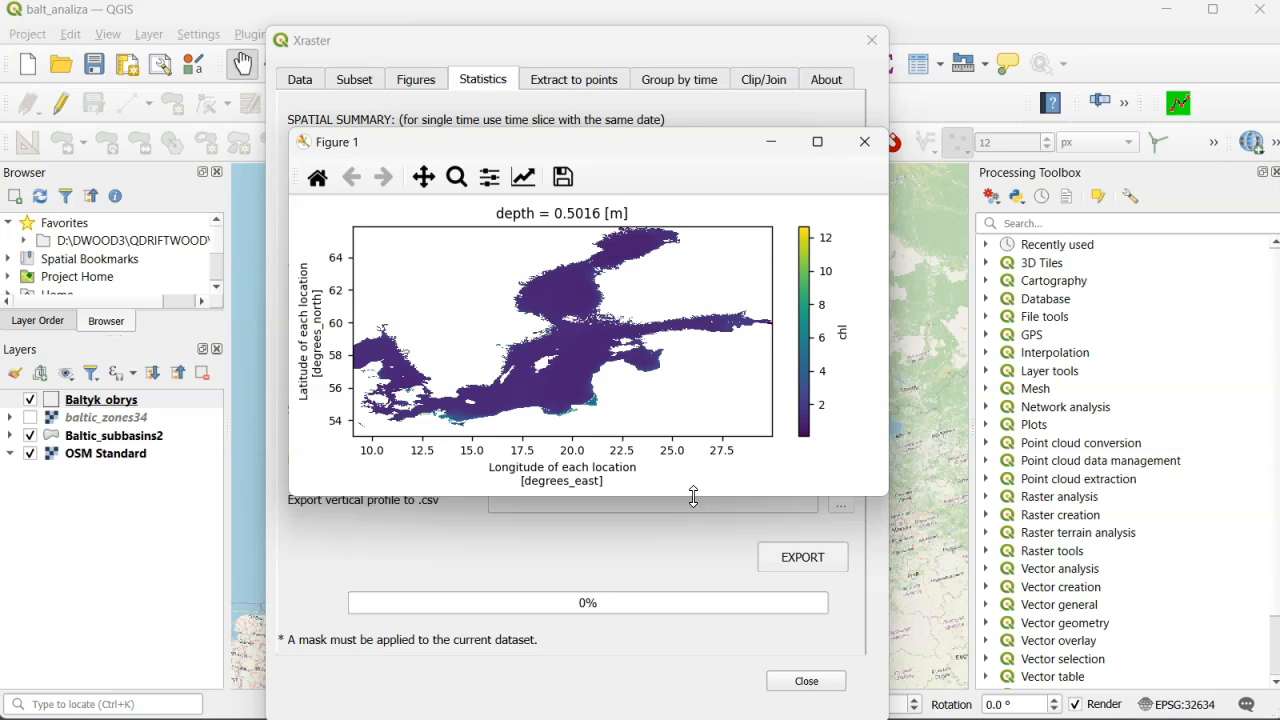
pyautogui.moveTo(694, 497); pyautogui.dragTo(694, 669)
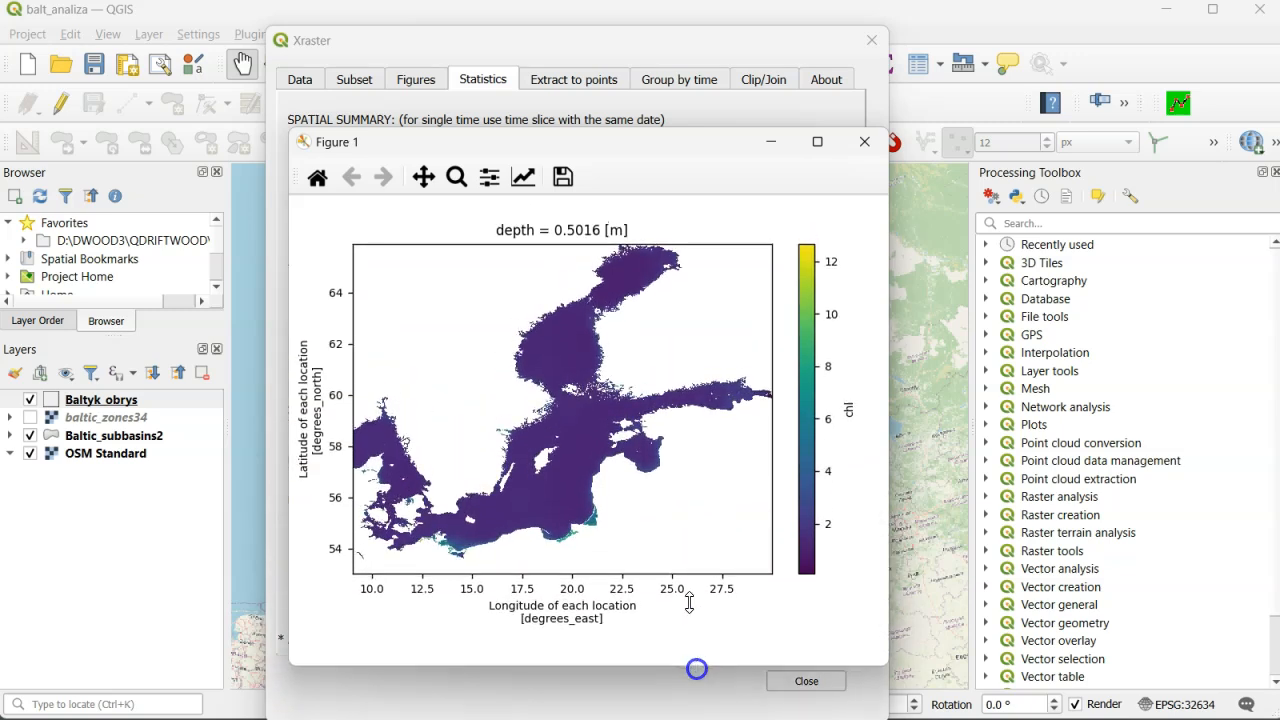
pyautogui.moveTo(568, 148); pyautogui.dragTo(855, 64)
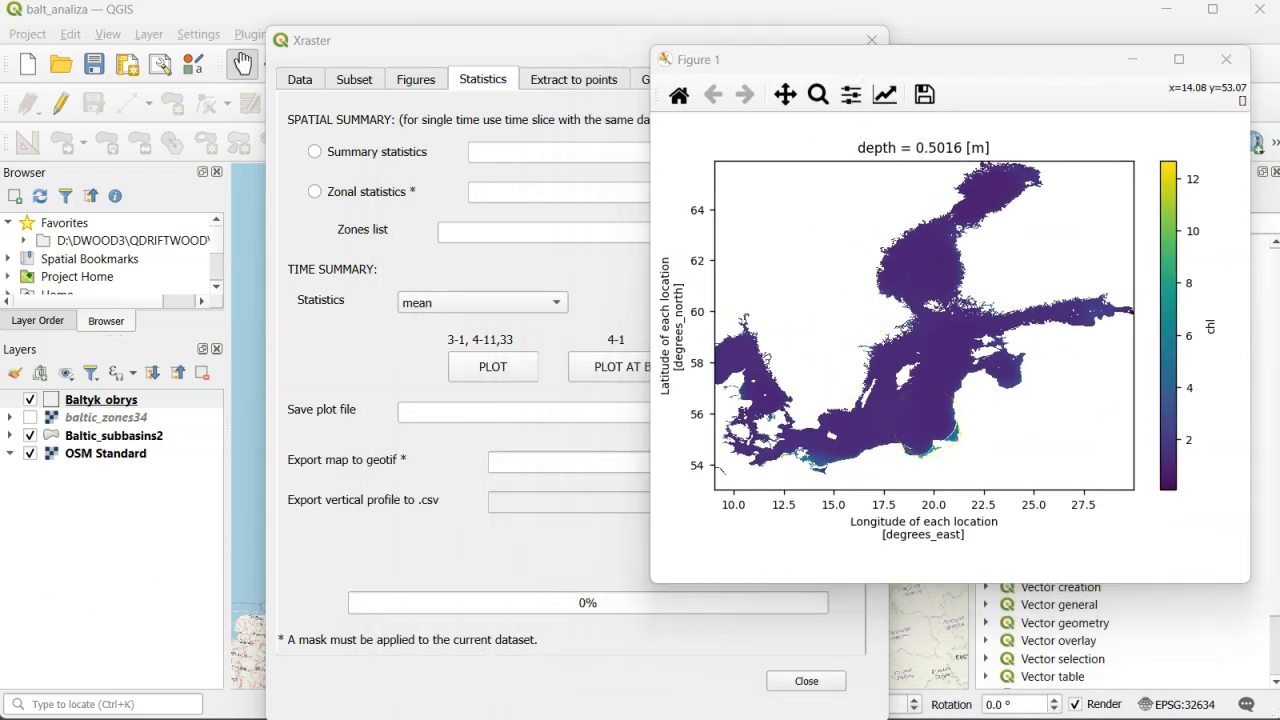
pyautogui.click(818, 94)
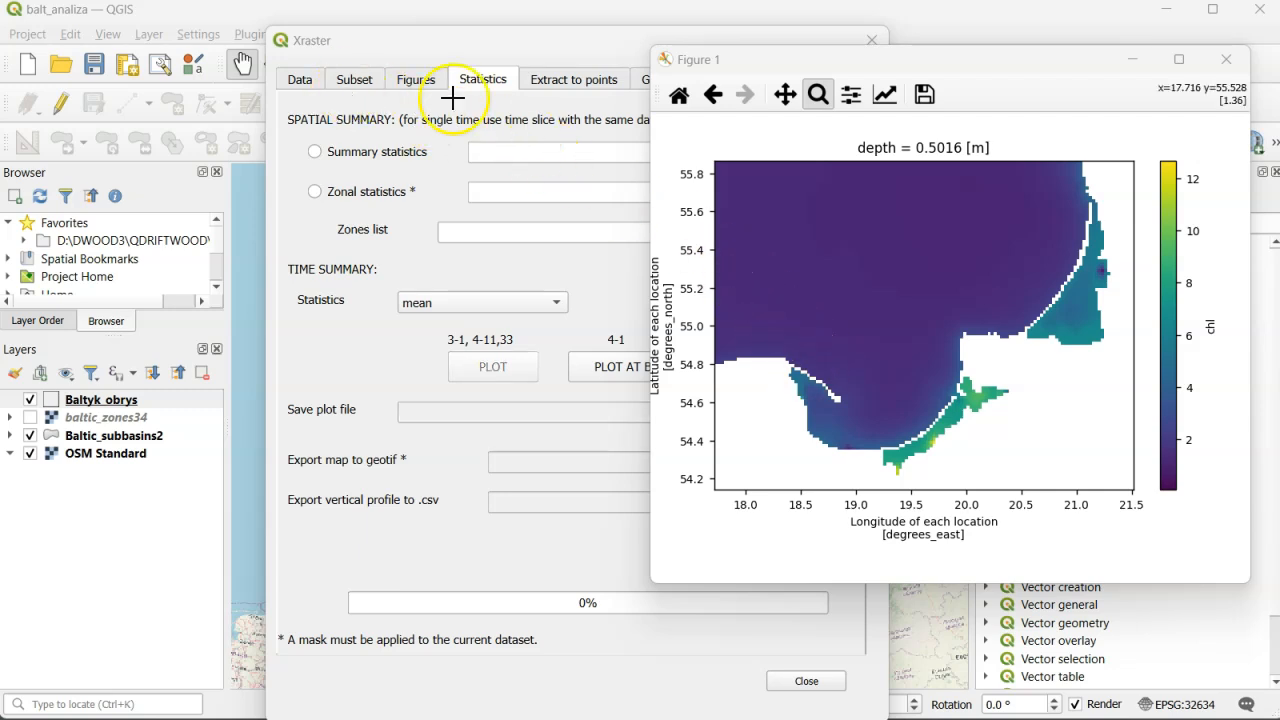
# - Restrict the chl subset to the point X 18.47, Y 54.75 and apply the selection
pyautogui.click(366, 84)
pyautogui.moveTo(536, 243); pyautogui.dragTo(425, 243)
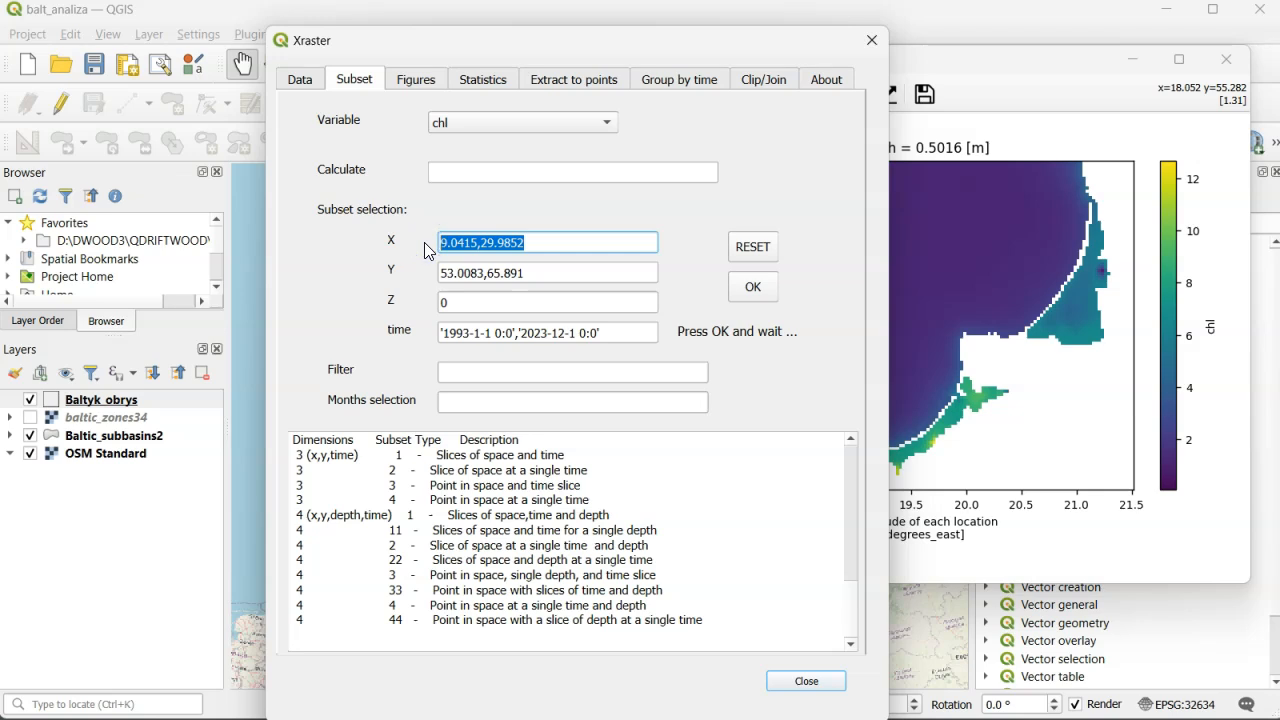
pyautogui.write('18.47')
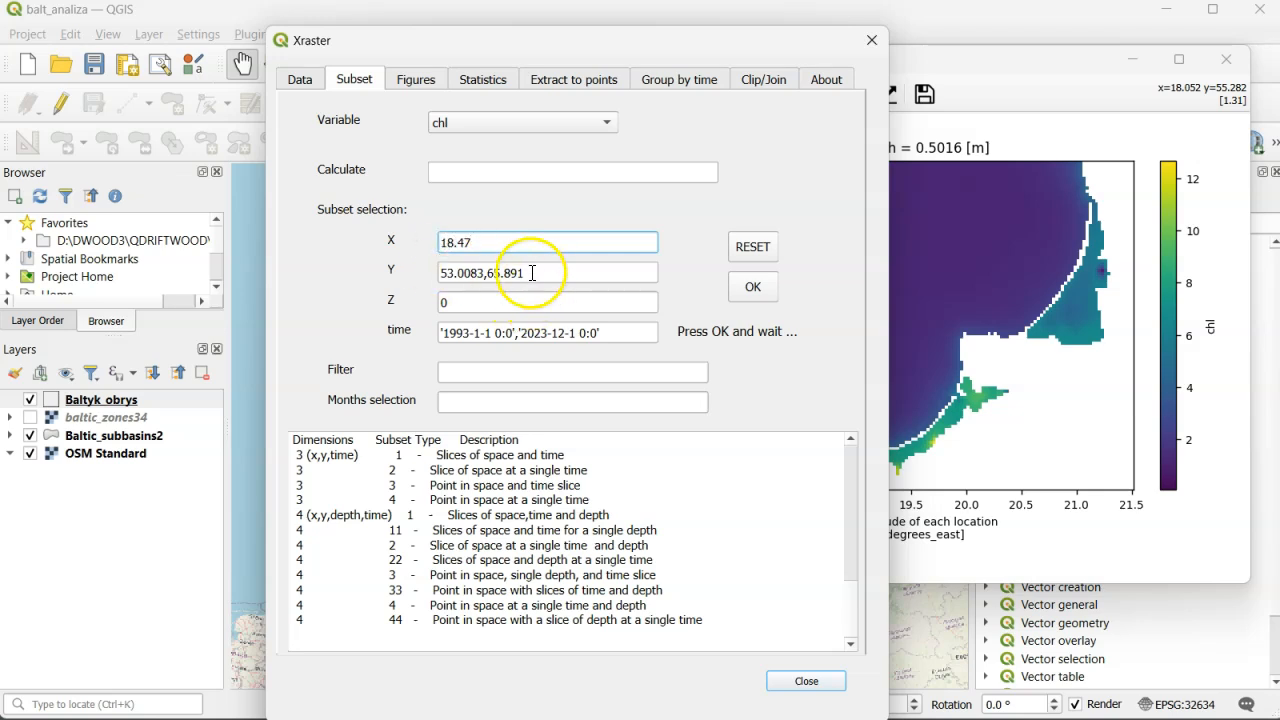
pyautogui.moveTo(543, 271); pyautogui.dragTo(427, 273)
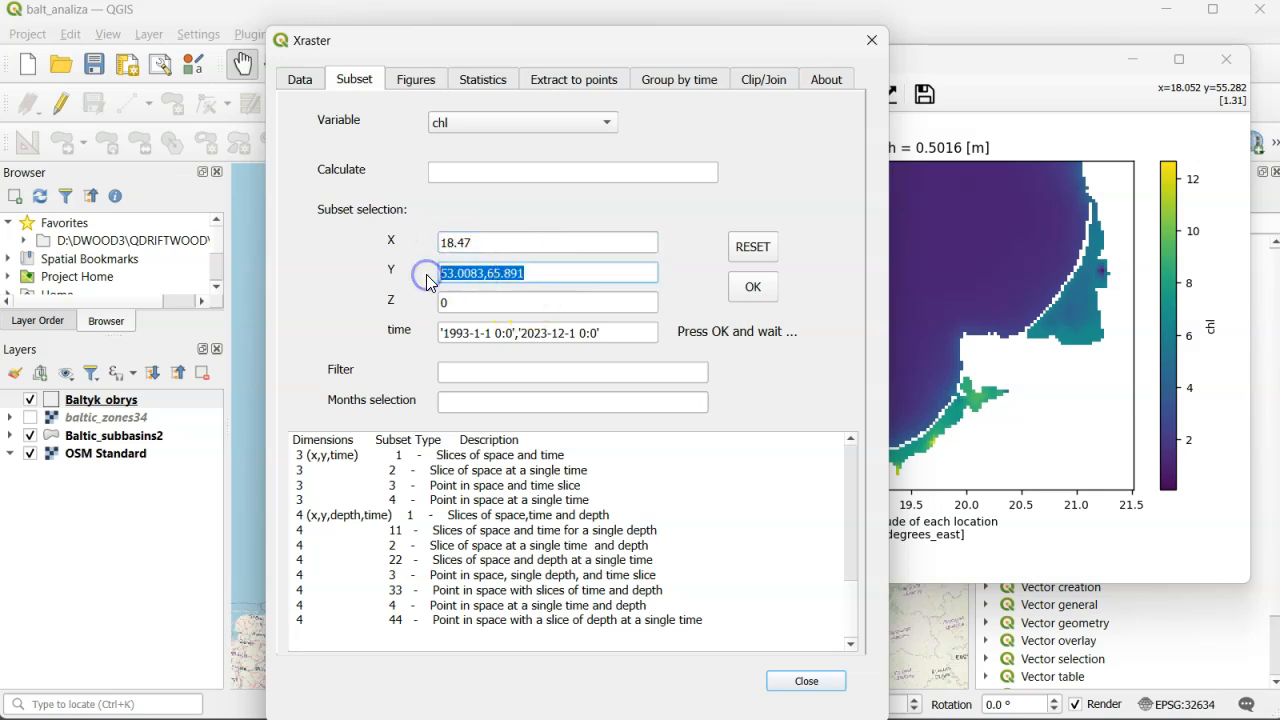
pyautogui.write('54.75')
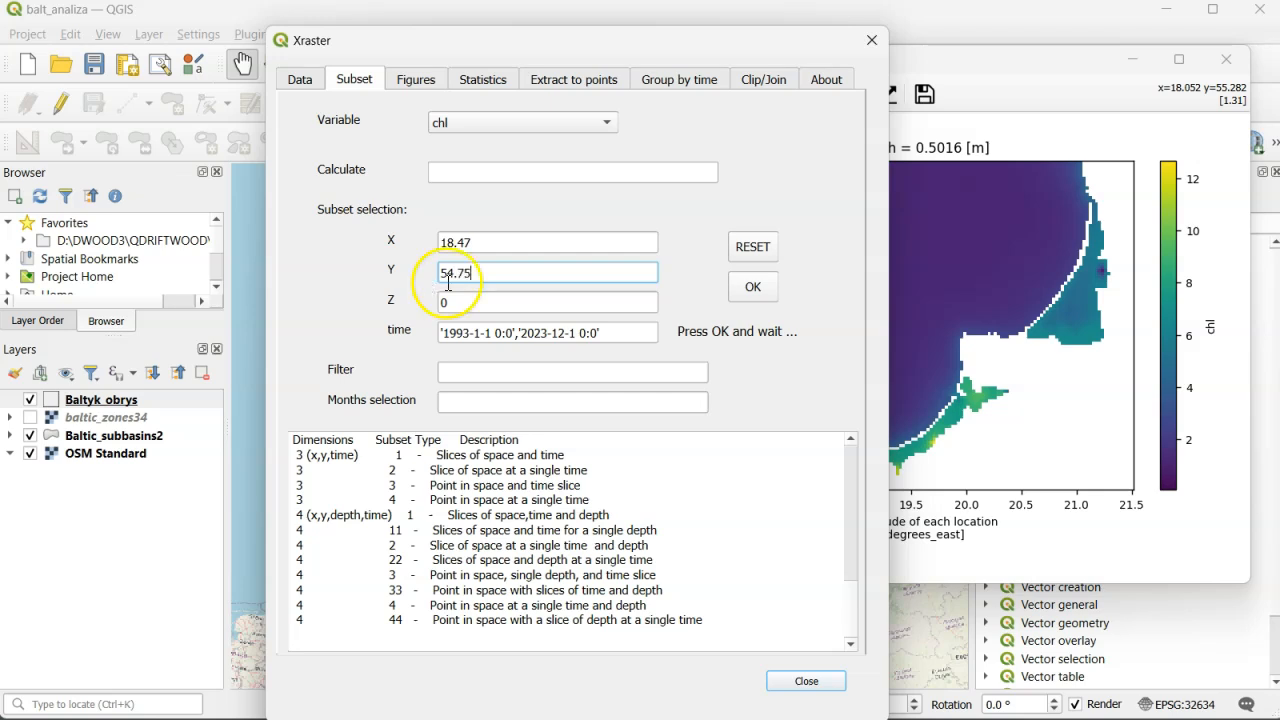
pyautogui.click(748, 287)
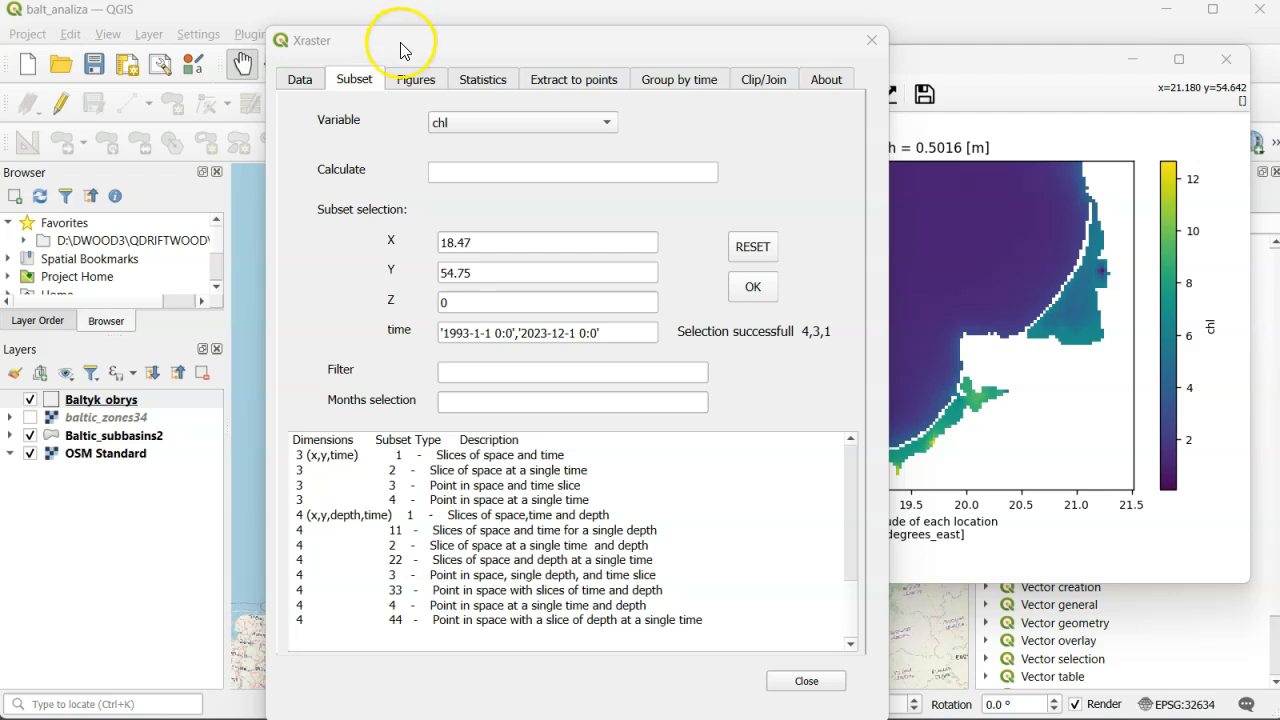
# - Plot the chl time series for the selected point and widen its figure window
pyautogui.click(415, 80)
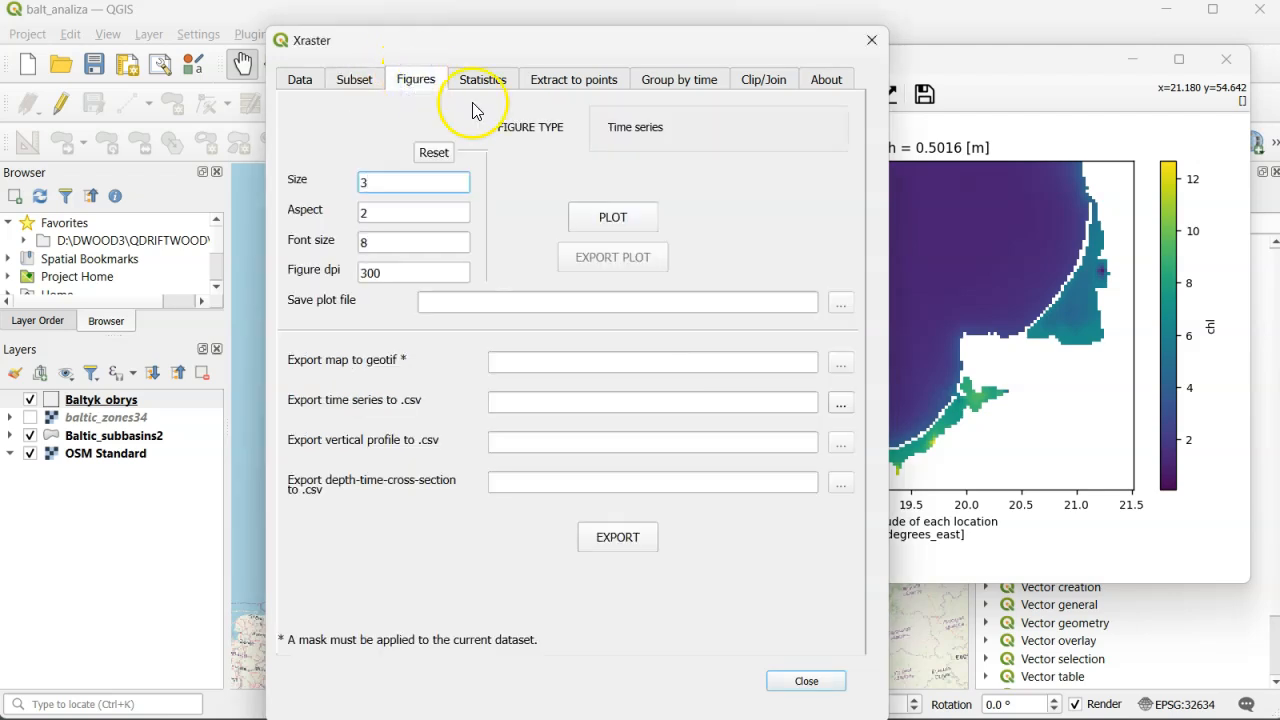
pyautogui.click(610, 216)
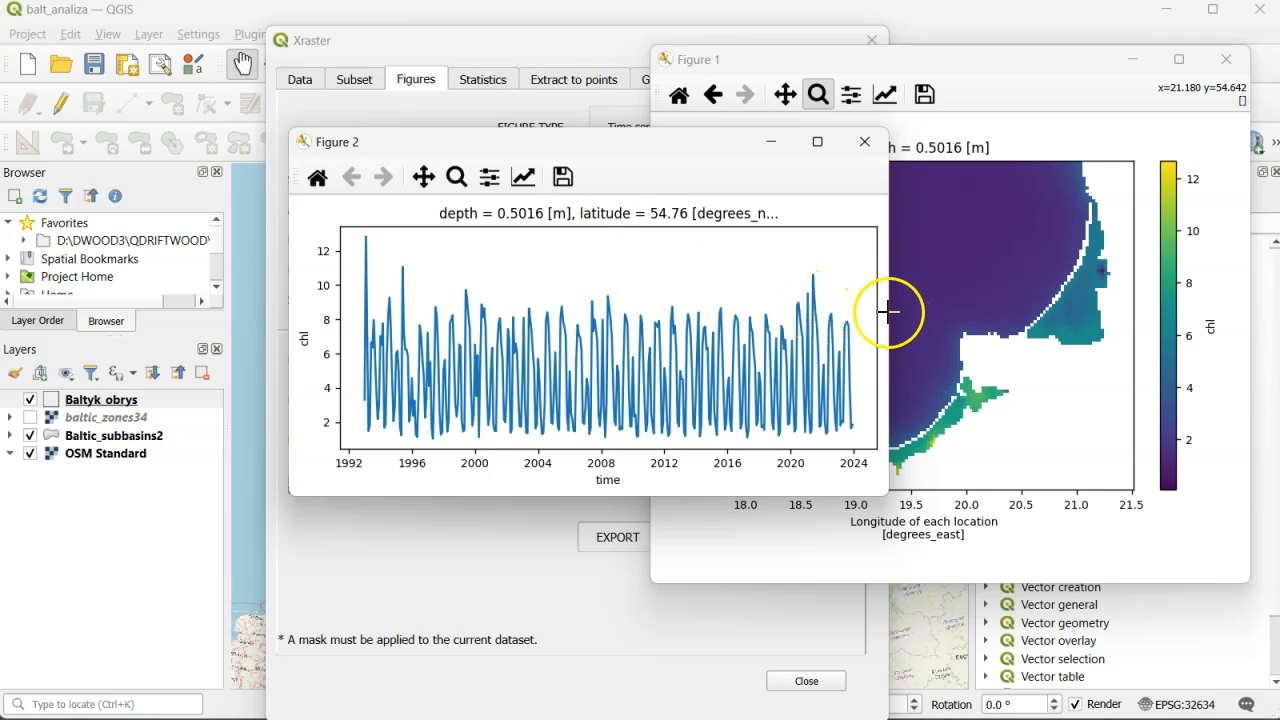
pyautogui.moveTo(890, 309); pyautogui.dragTo(1134, 322)
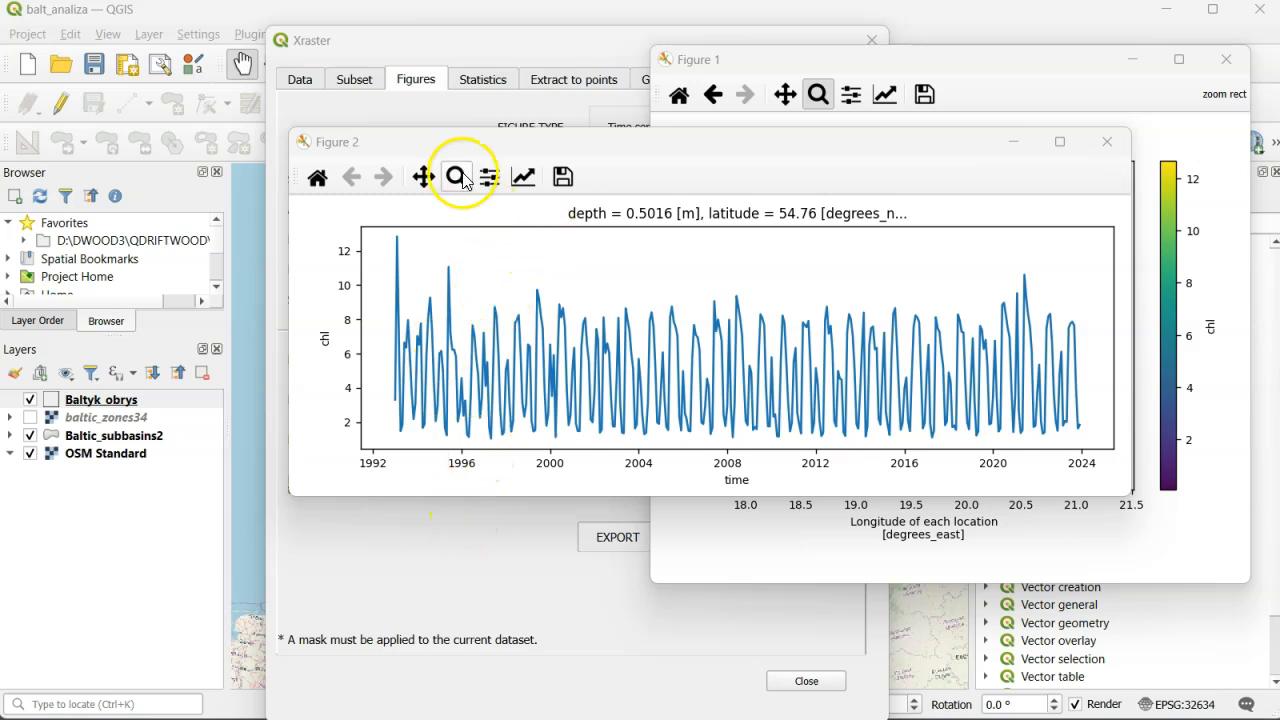
# - Plot the mask, zoom in on the zones along the southern coast to examine them, and close that figure
pyautogui.click(297, 82)
pyautogui.click(531, 322)
pyautogui.click(550, 401)
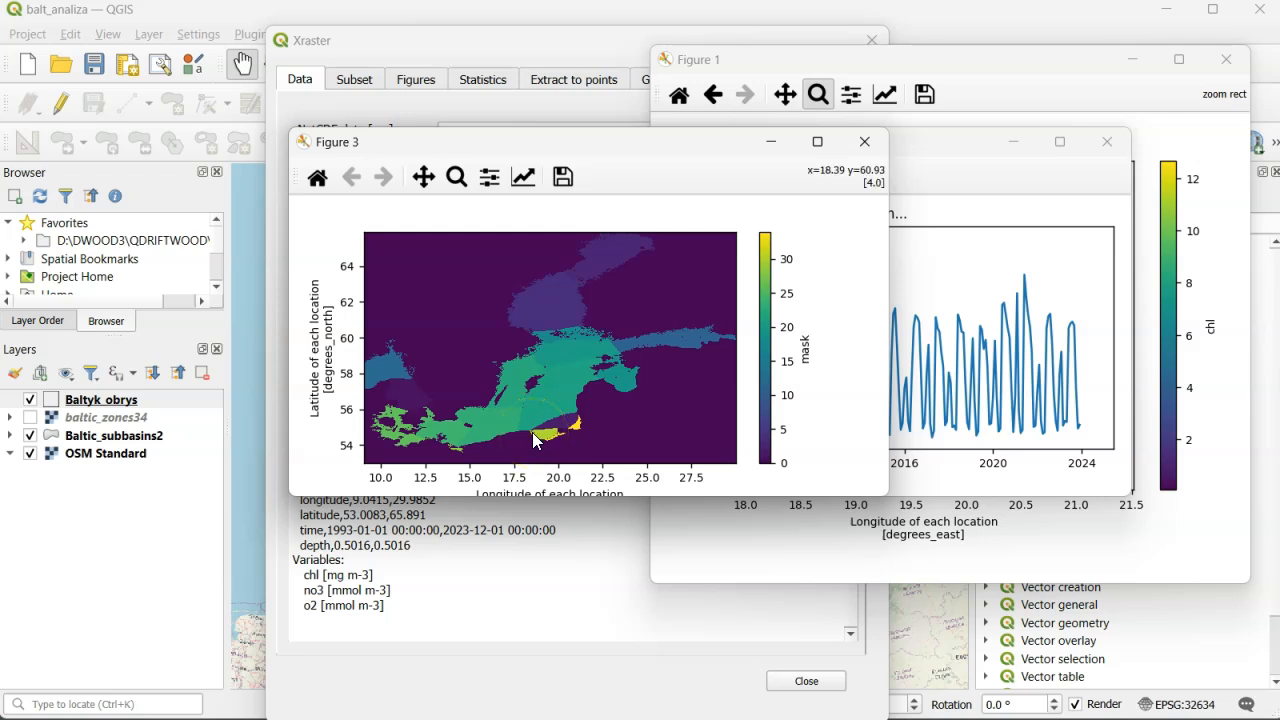
pyautogui.press('o')
pyautogui.moveTo(515, 411); pyautogui.dragTo(572, 456)
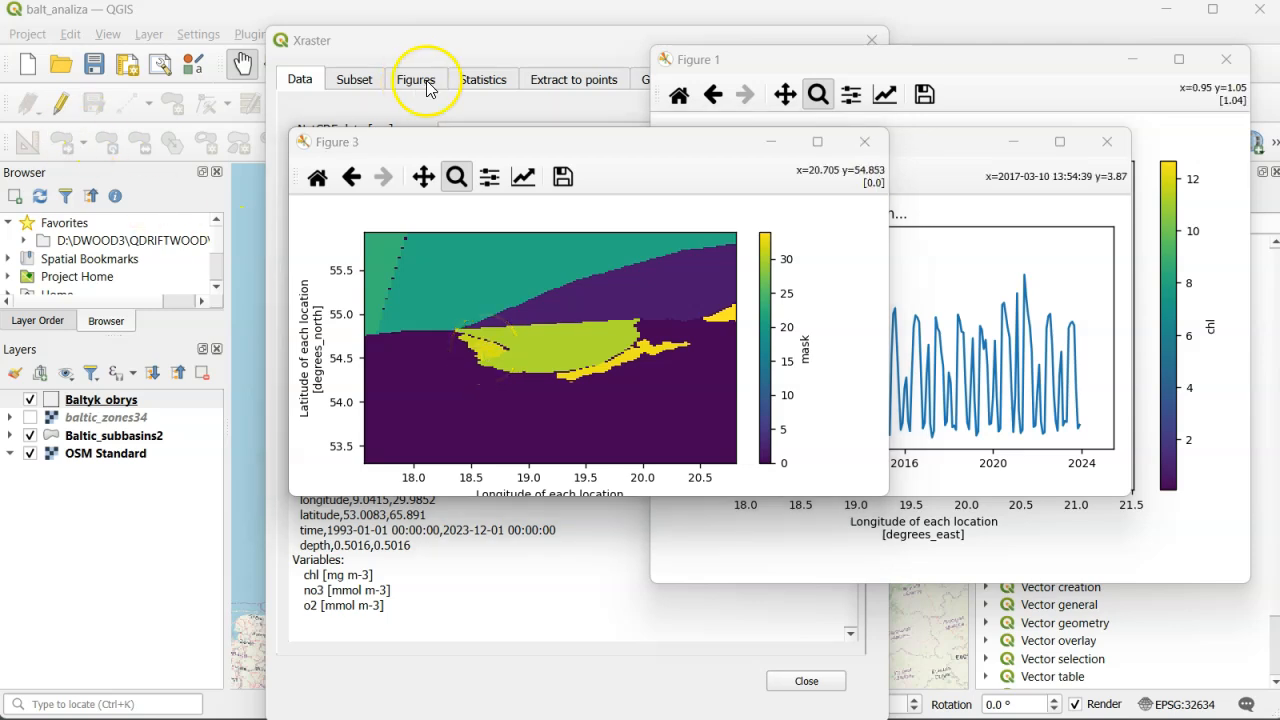
pyautogui.click(850, 152)
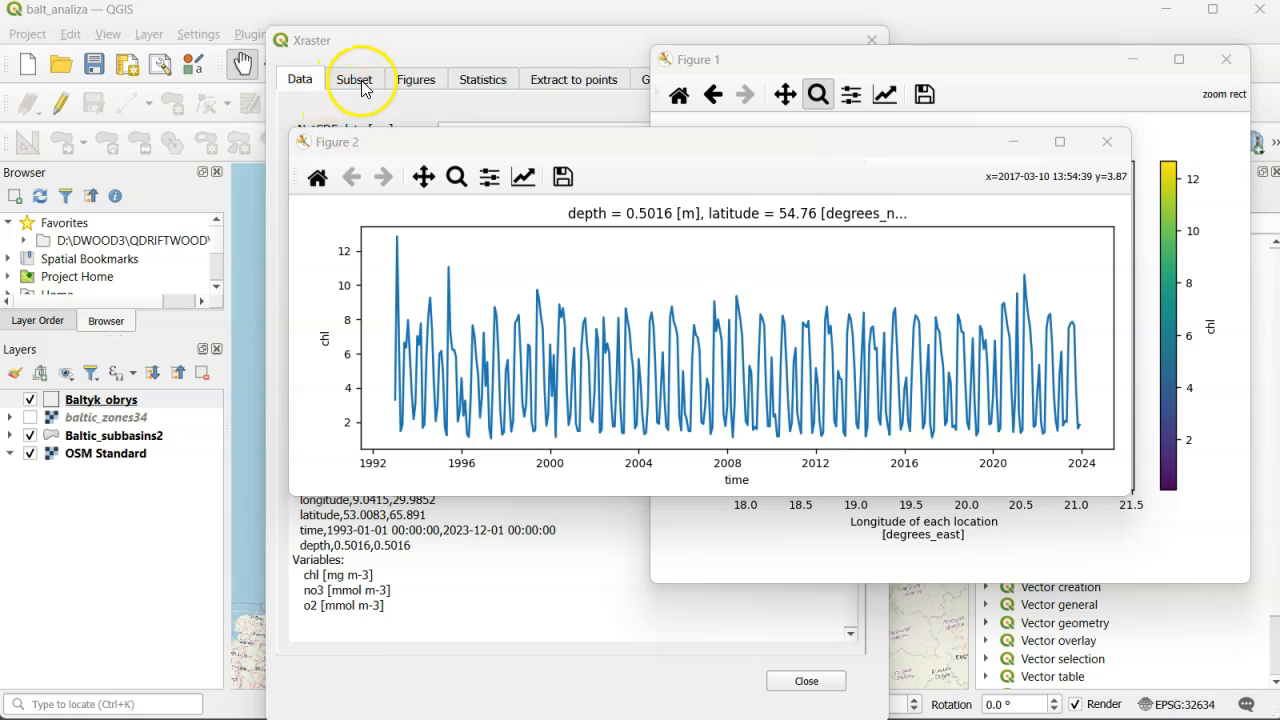
# - Reset the subset ranges, set Z to 0, and apply the filter where(var.mask==32) to the chl variable
pyautogui.click(355, 80)
pyautogui.click(753, 246)
pyautogui.moveTo(526, 303); pyautogui.dragTo(351, 290)
pyautogui.write('0')
pyautogui.click(452, 372)
pyautogui.write('w')
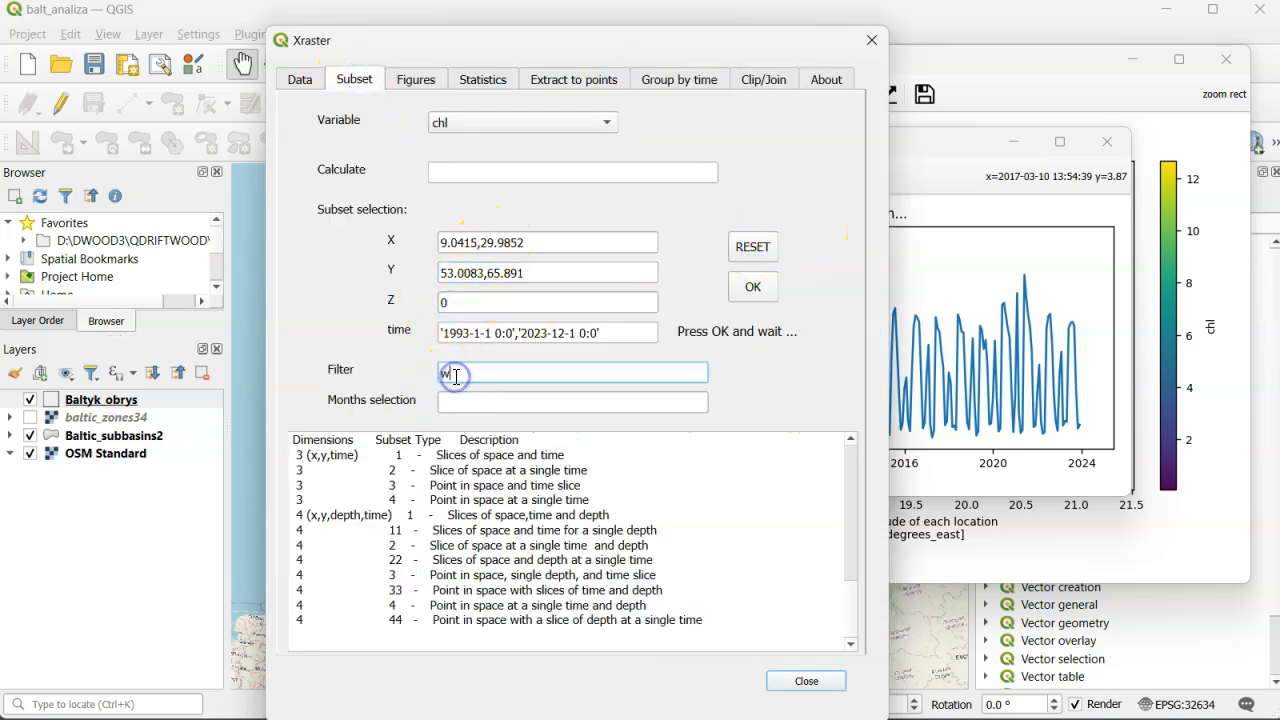
pyautogui.write('here(var.mask==32)')
pyautogui.click(756, 289)
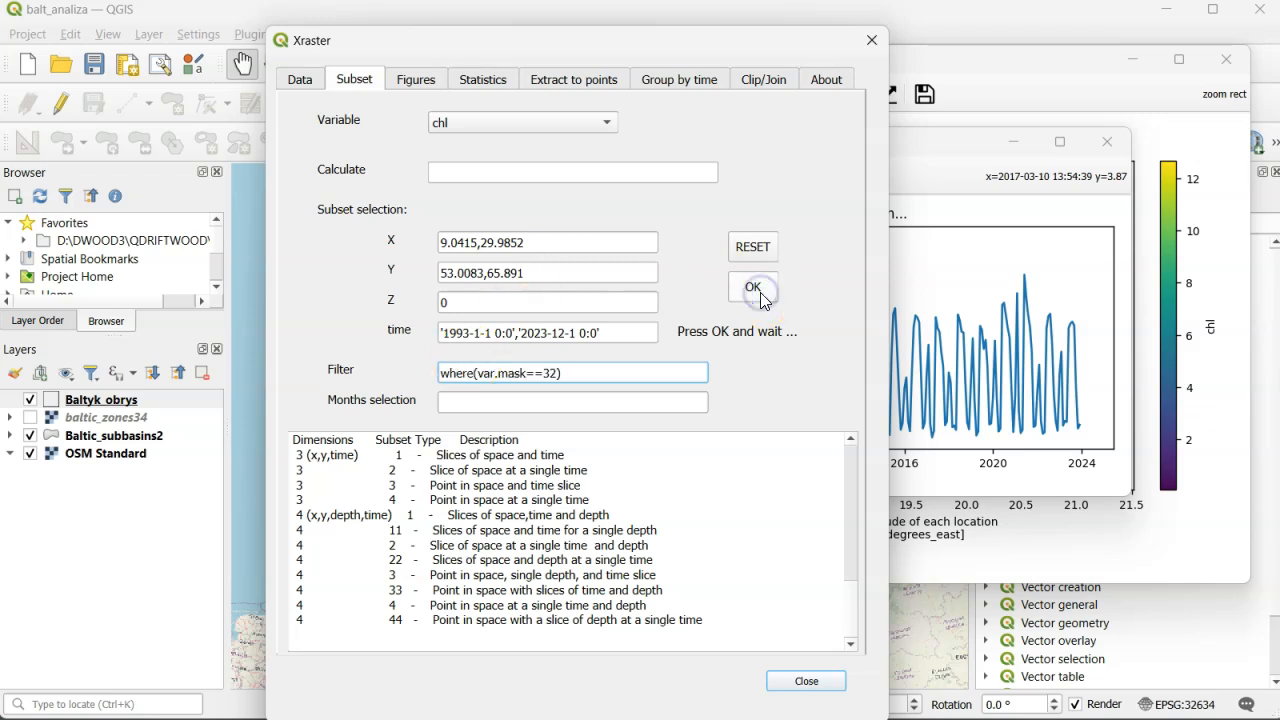
pyautogui.click(760, 292)
pyautogui.click(509, 25)
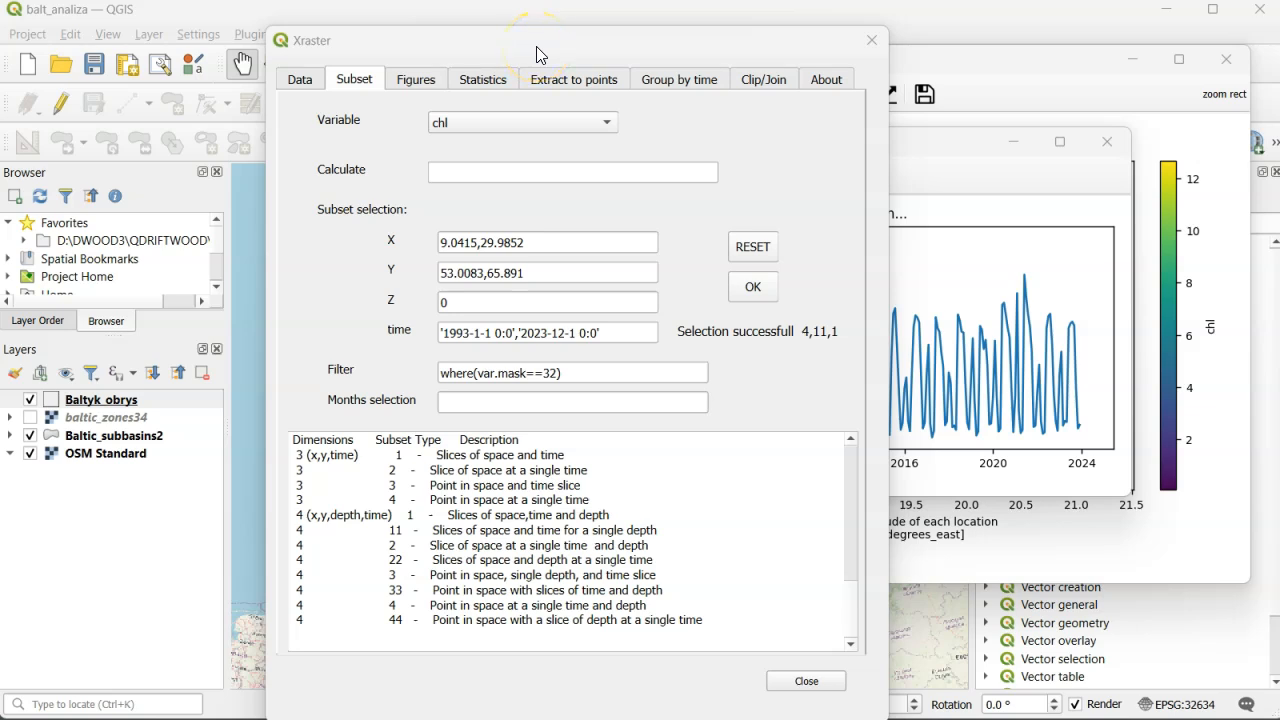
# - Group the filtered chl data by year using the mean and plot the resulting time series
pyautogui.click(579, 58)
pyautogui.click(659, 86)
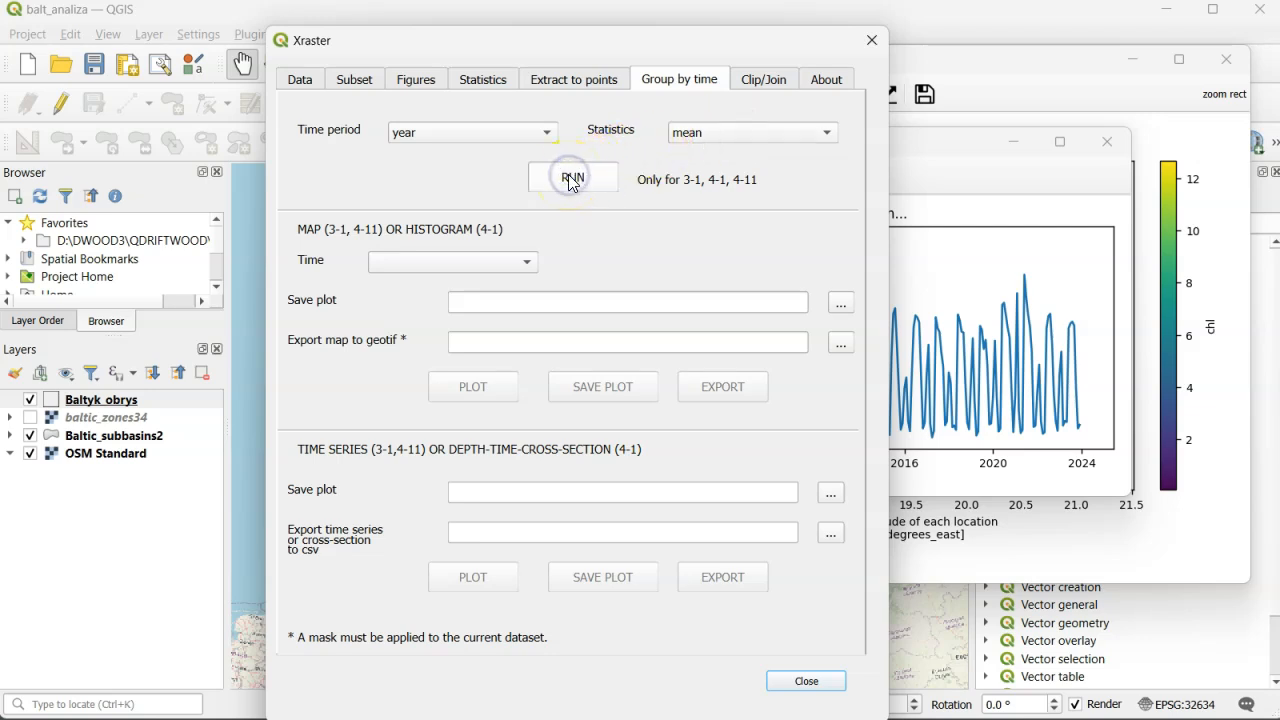
pyautogui.click(473, 580)
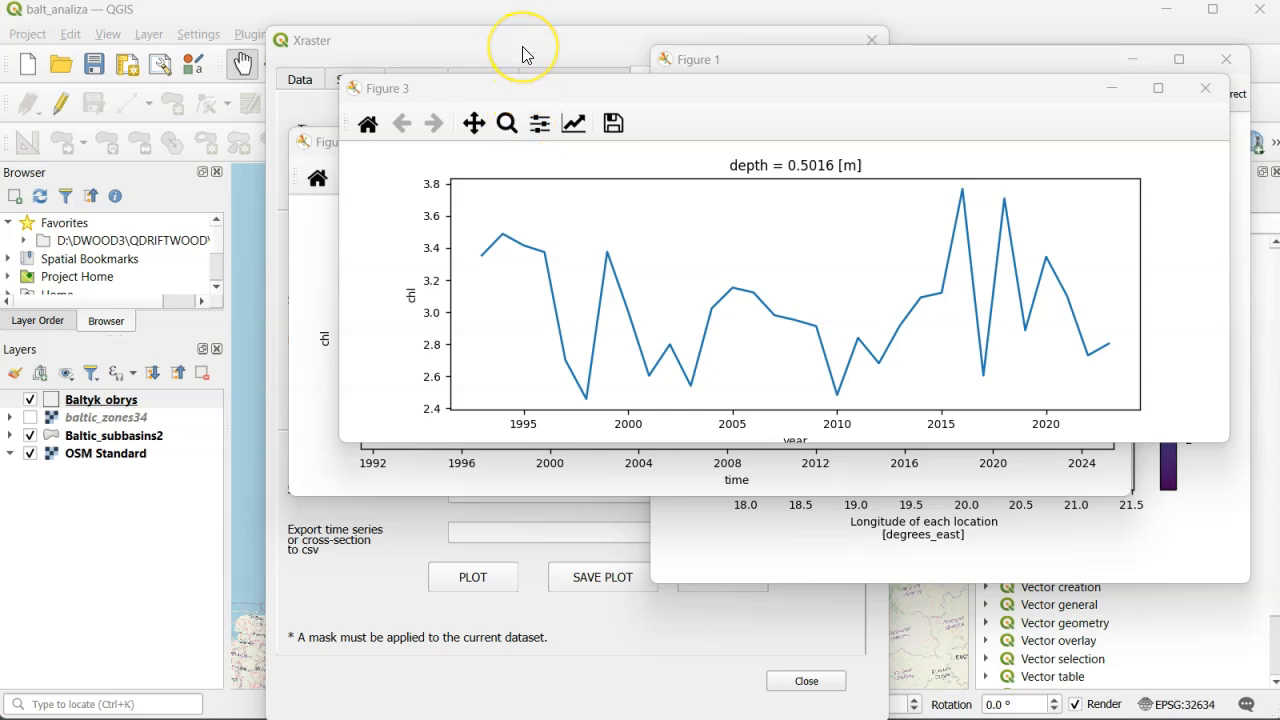
# - Regroup the chl data by month using the mean and plot the monthly series
pyautogui.click(573, 55)
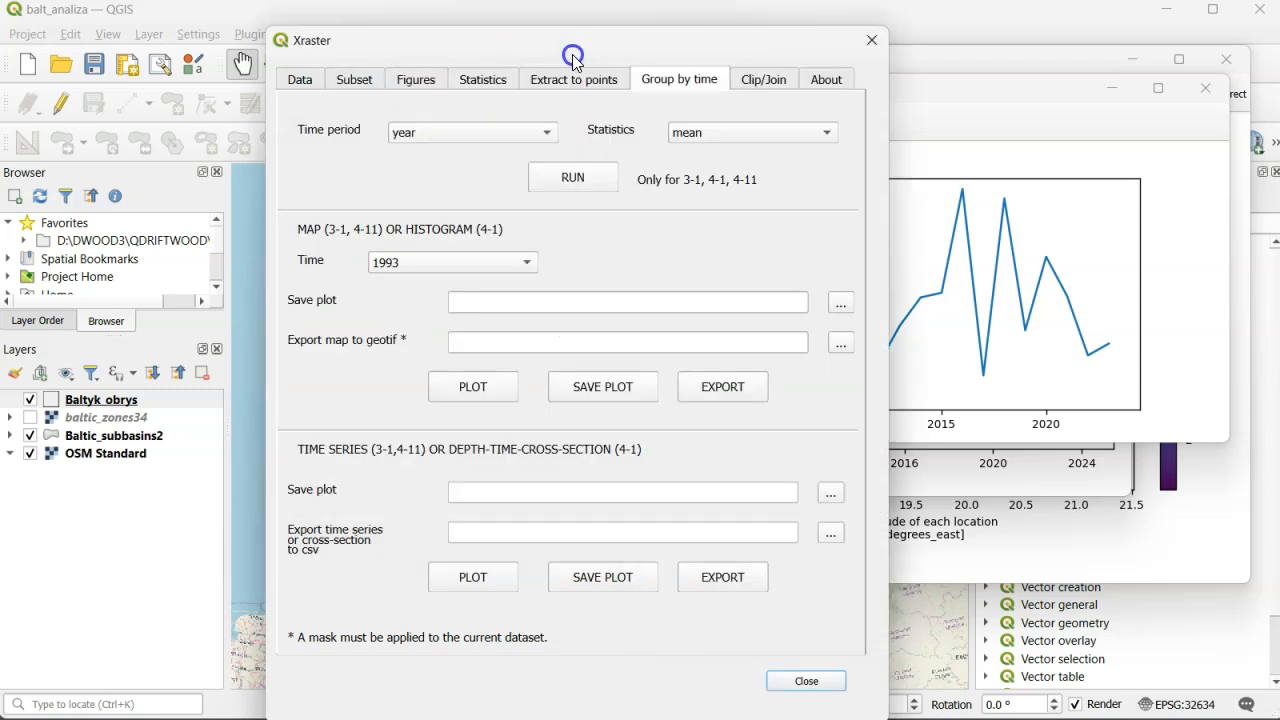
pyautogui.click(543, 131)
pyautogui.click(472, 157)
pyautogui.click(569, 177)
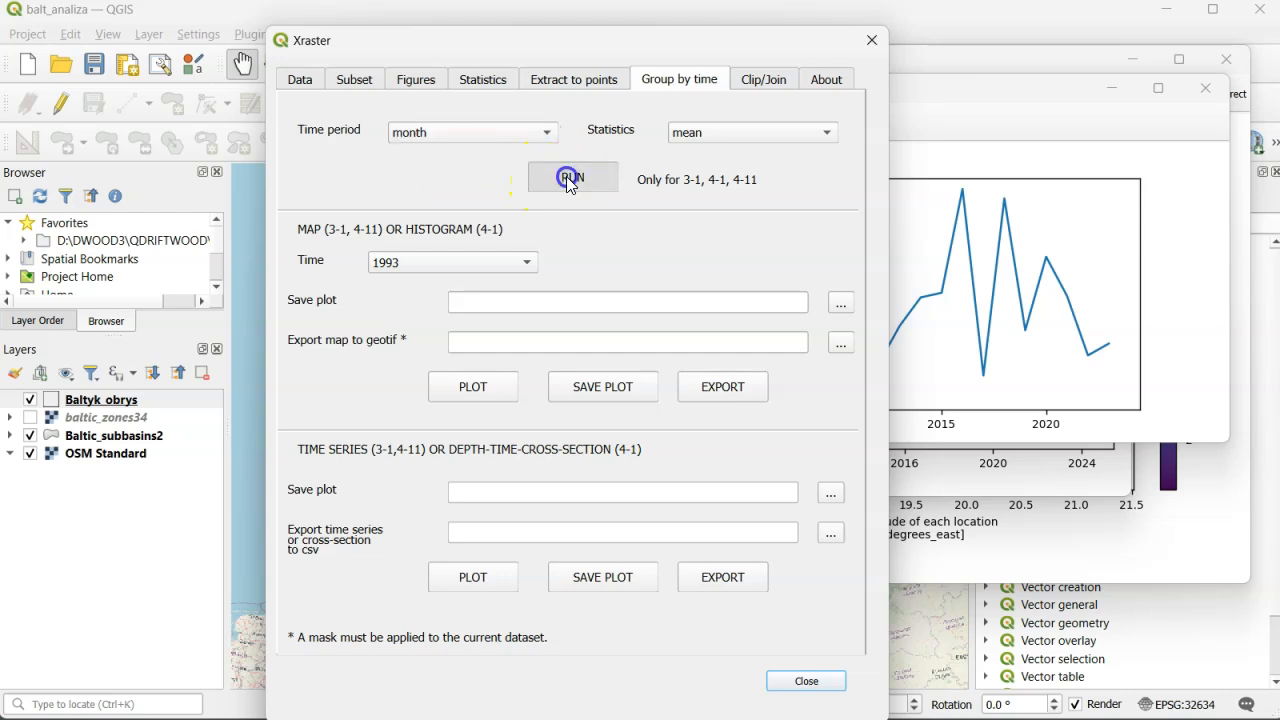
pyautogui.click(474, 578)
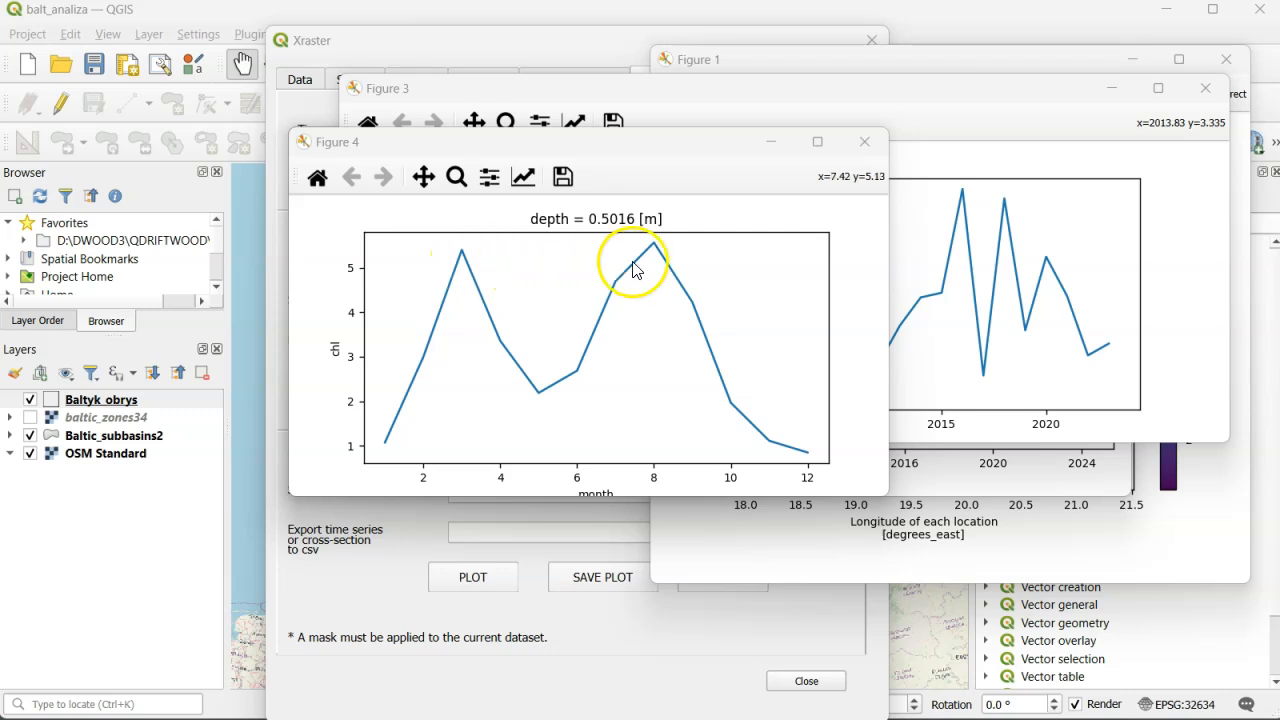
# - Switch the subset variable to no3 and apply the selection with the same ranges and mask filter
pyautogui.click(332, 85)
pyautogui.click(607, 127)
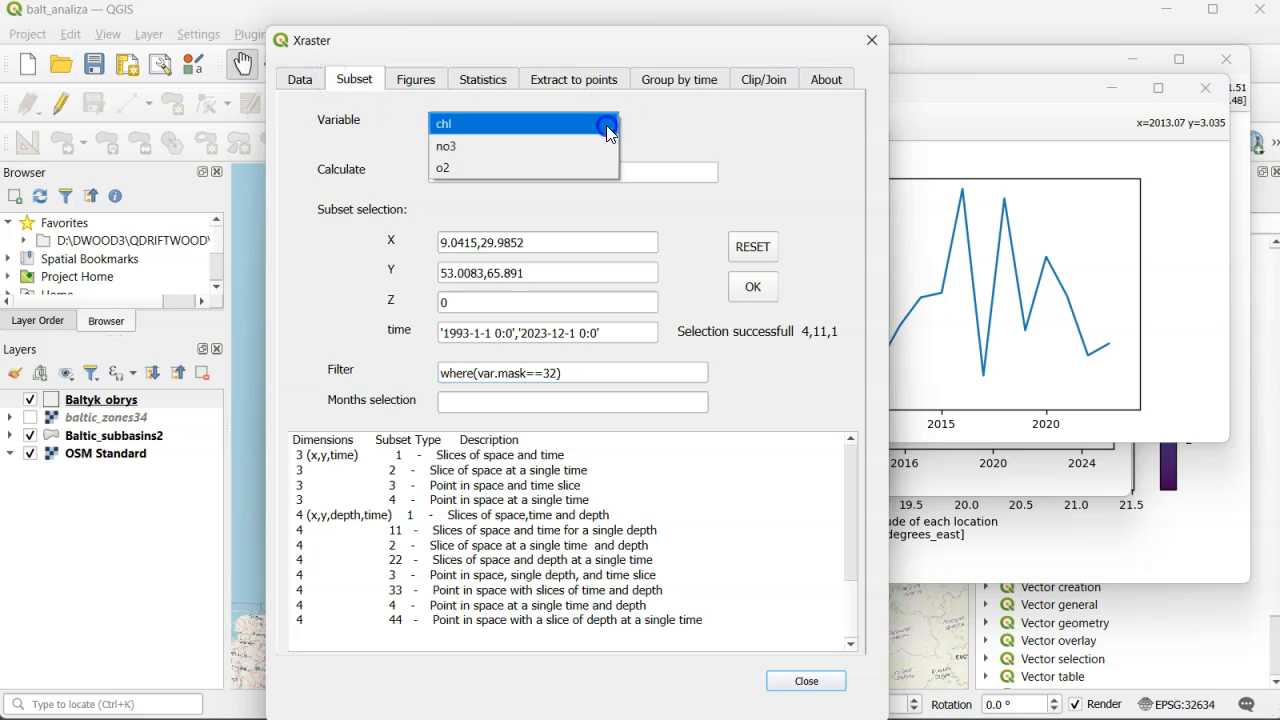
pyautogui.click(533, 146)
pyautogui.click(756, 289)
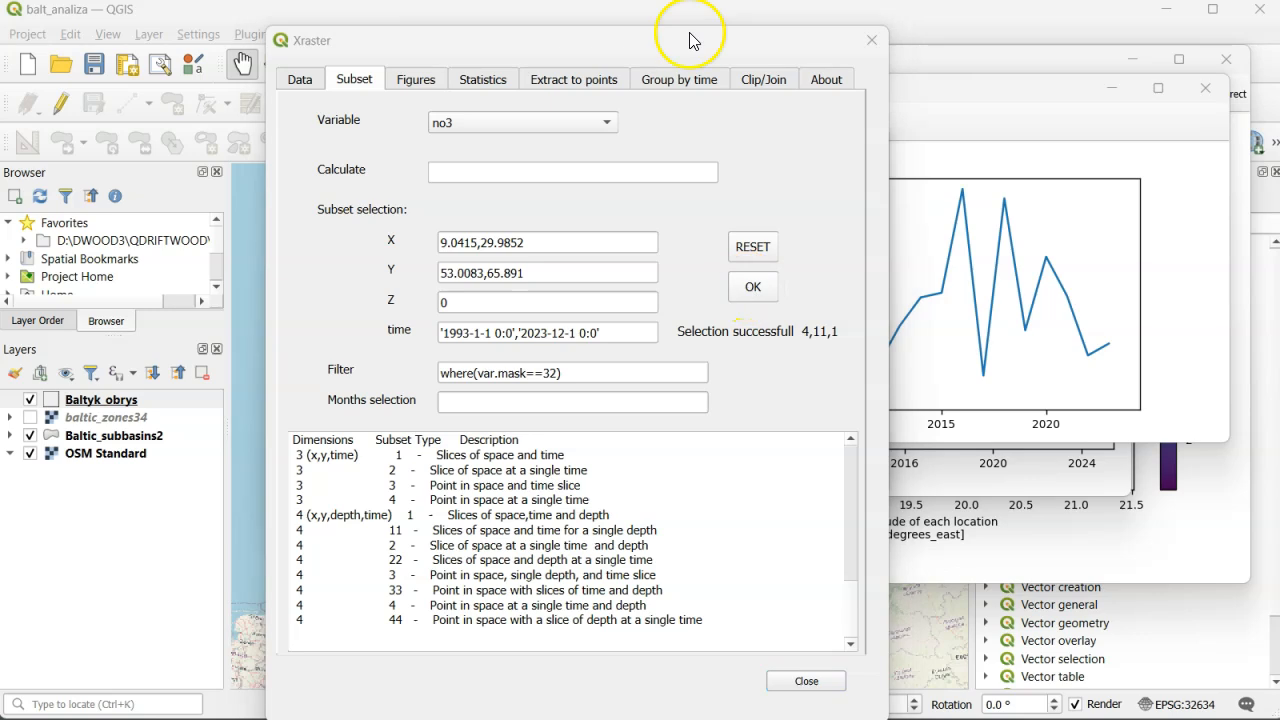
# - Run the monthly mean grouping on the no3 subset and plot its time series
pyautogui.click(683, 80)
pyautogui.click(562, 180)
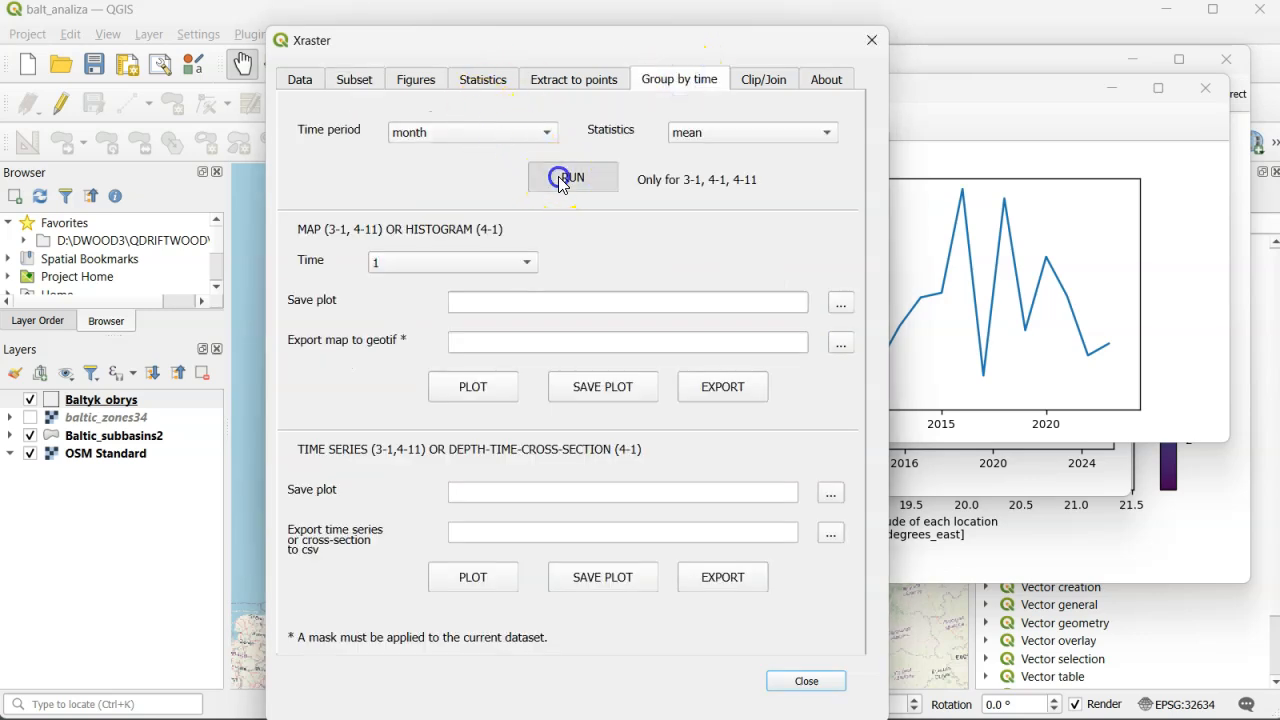
pyautogui.click(466, 577)
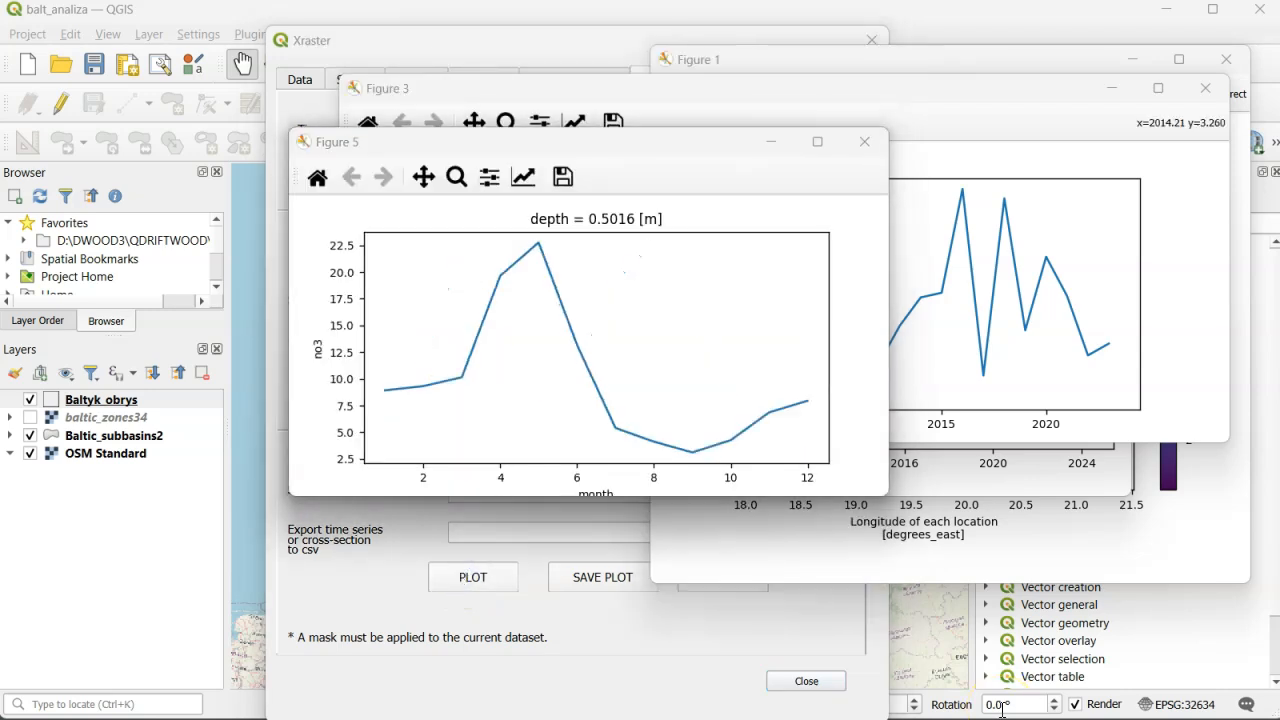
# - Regroup the no3 data by year using the mean, plot its time series, and arrange it beneath the yearly chl plot
pyautogui.click(491, 40)
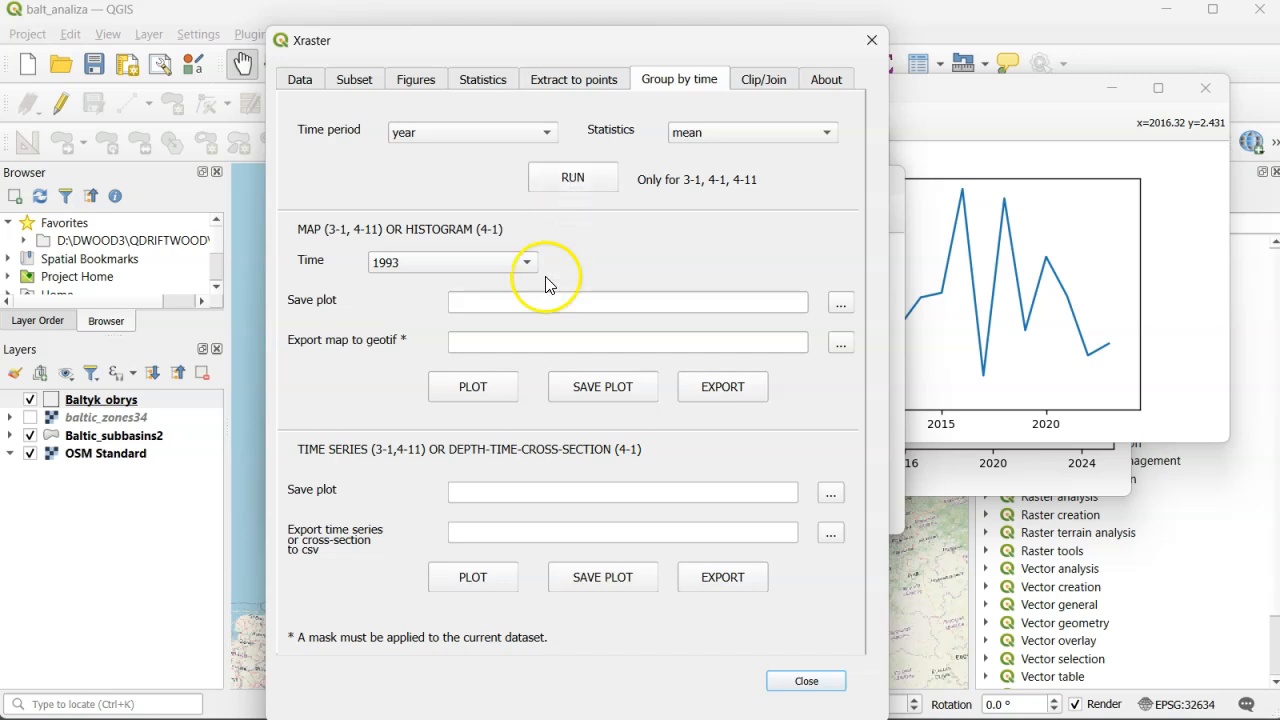
pyautogui.click(473, 578)
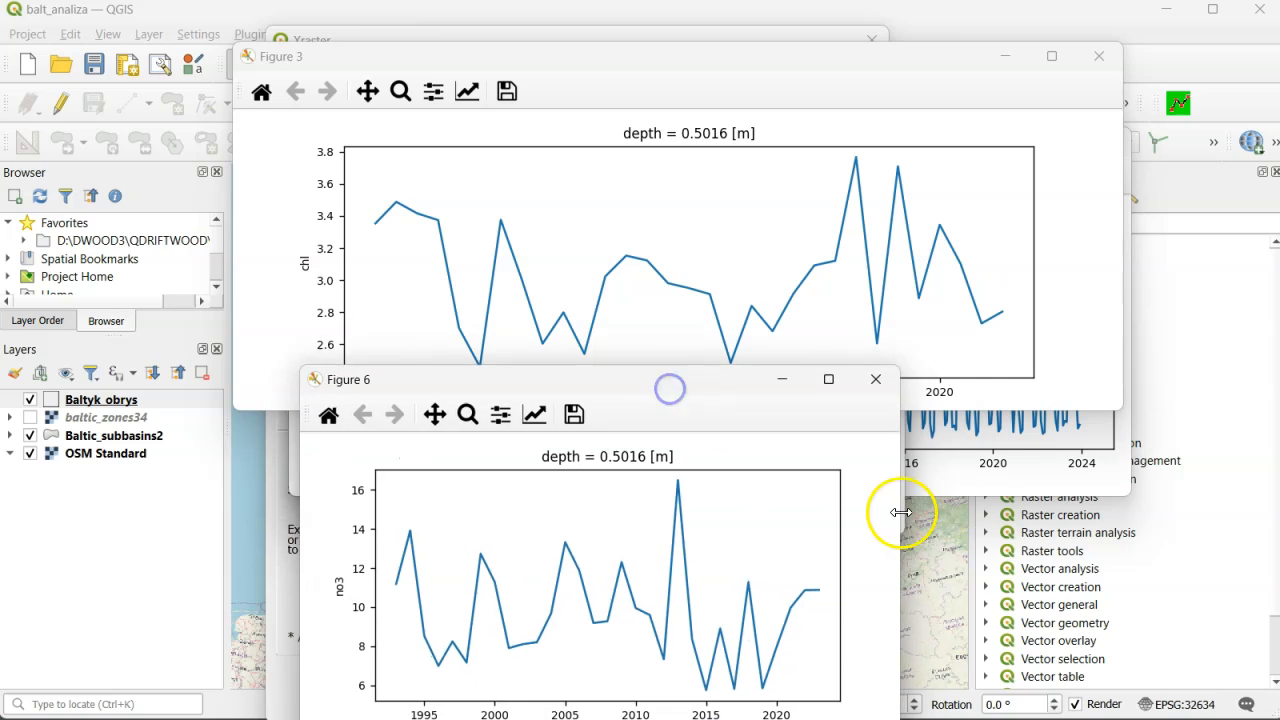
pyautogui.moveTo(705, 380); pyautogui.dragTo(646, 409)
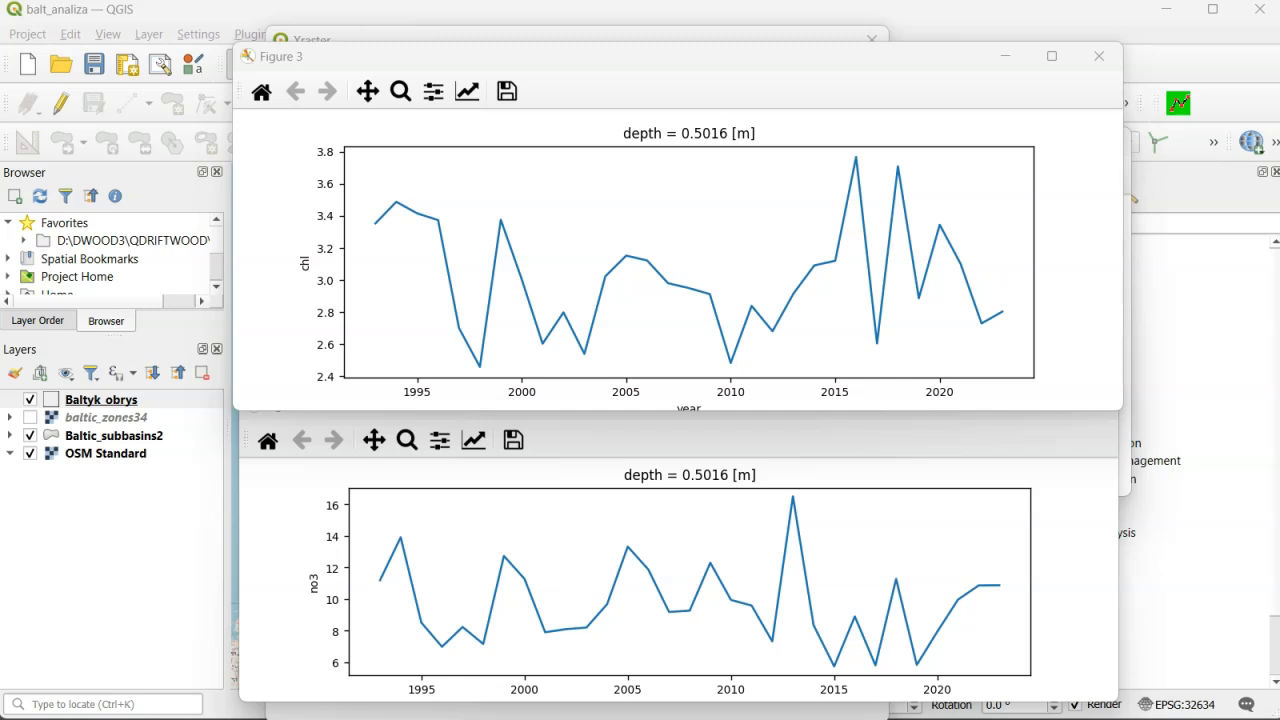
# - Close all open chl and no3 figure windows
pyautogui.click(1099, 56)
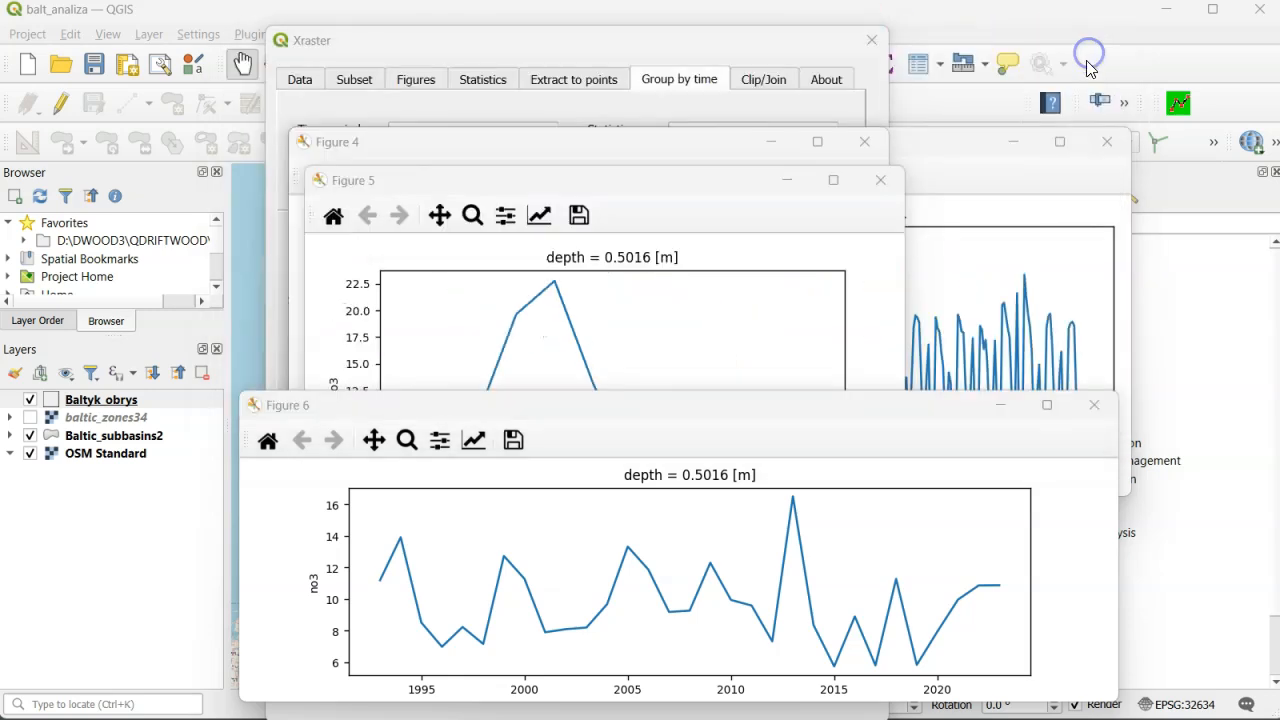
pyautogui.click(880, 180)
pyautogui.click(1095, 407)
pyautogui.click(864, 141)
pyautogui.click(1105, 141)
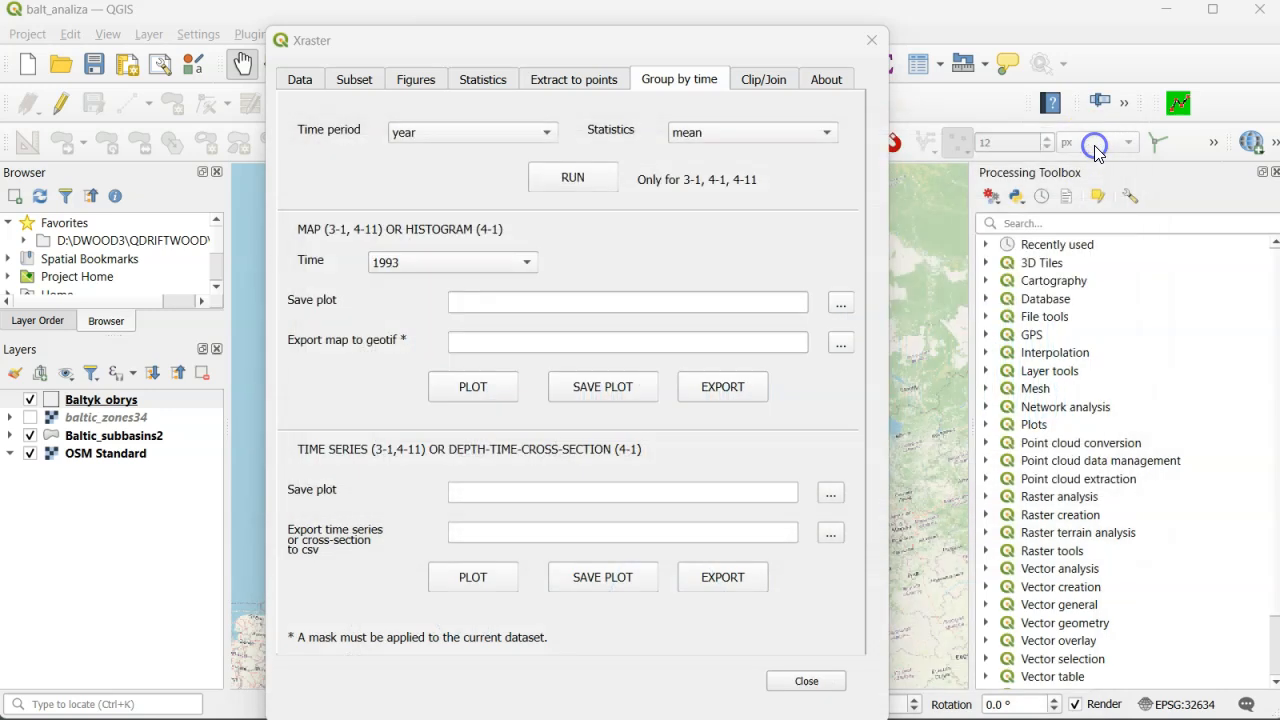
# - Set the no3 subset's end time to '2008-12-1 0:0', clear the mask filter, and apply the selection
pyautogui.click(354, 82)
pyautogui.click(549, 333)
pyautogui.press('BackSpace')
pyautogui.press('BackSpace')
pyautogui.write('08')
pyautogui.moveTo(586, 374); pyautogui.dragTo(394, 362)
pyautogui.press('Delete')
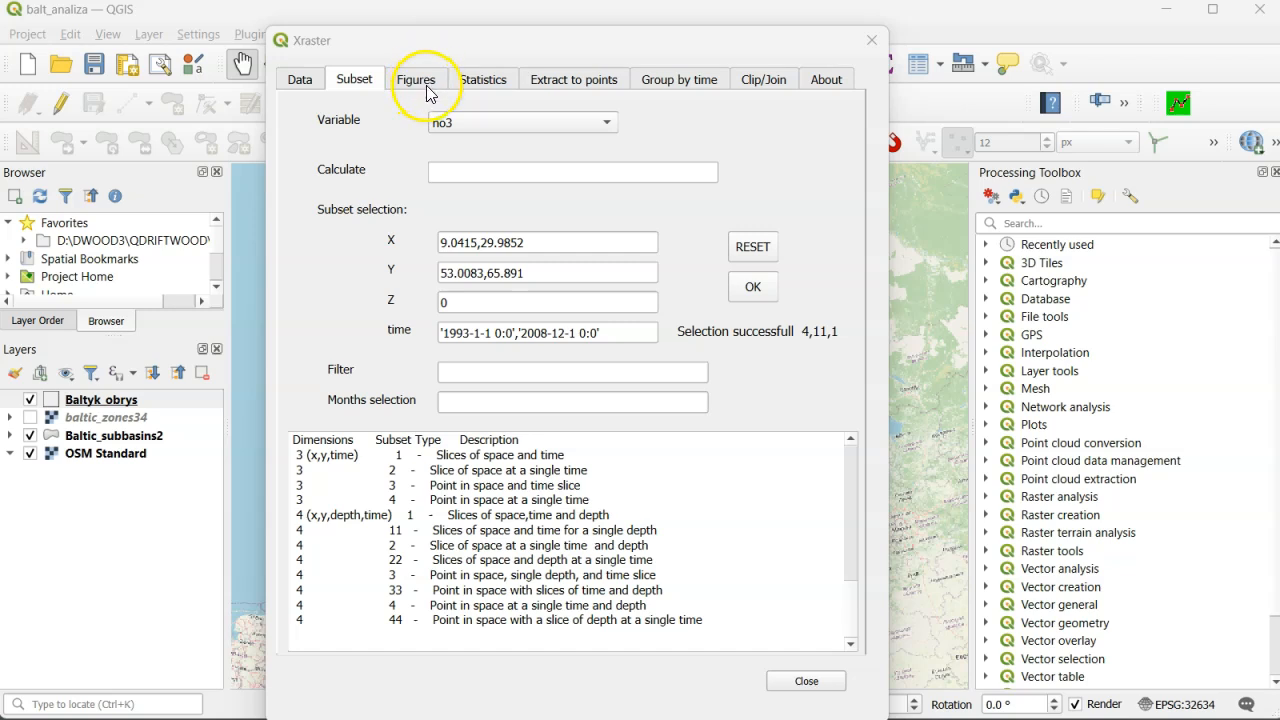
# - Plot the time-summary mean map of no3 for 1993 to 2008
pyautogui.click(481, 84)
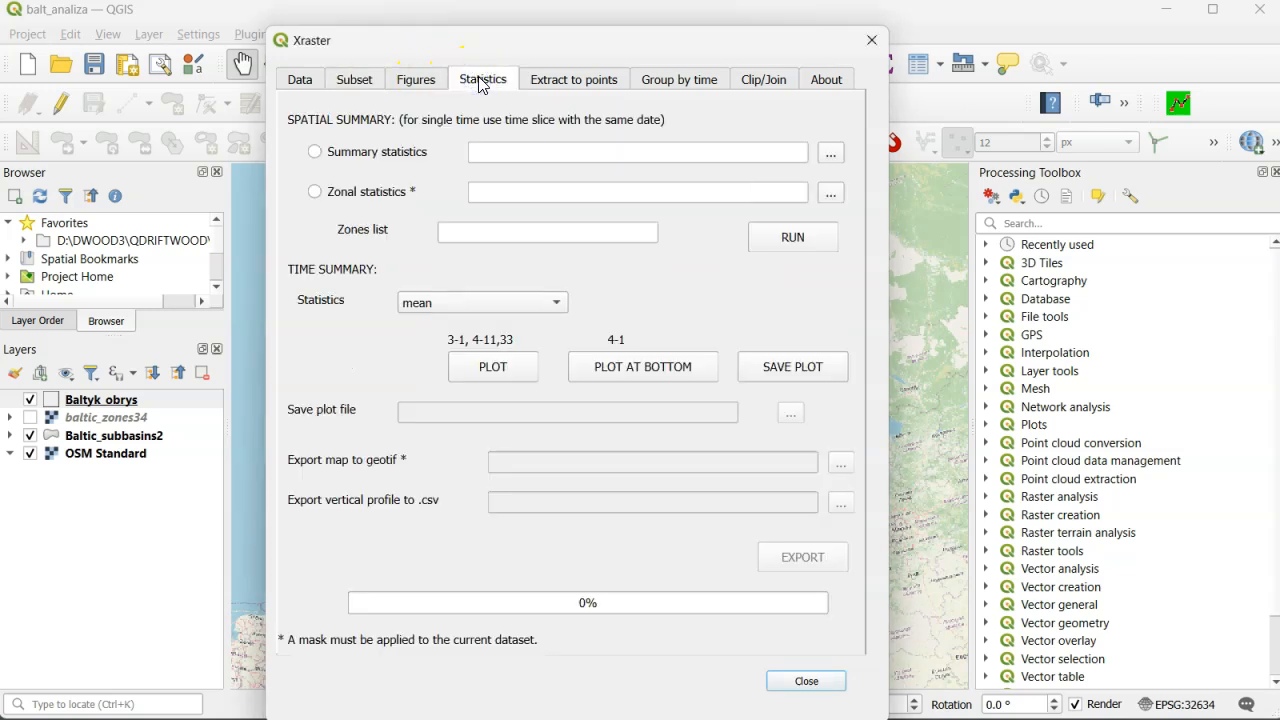
pyautogui.click(490, 366)
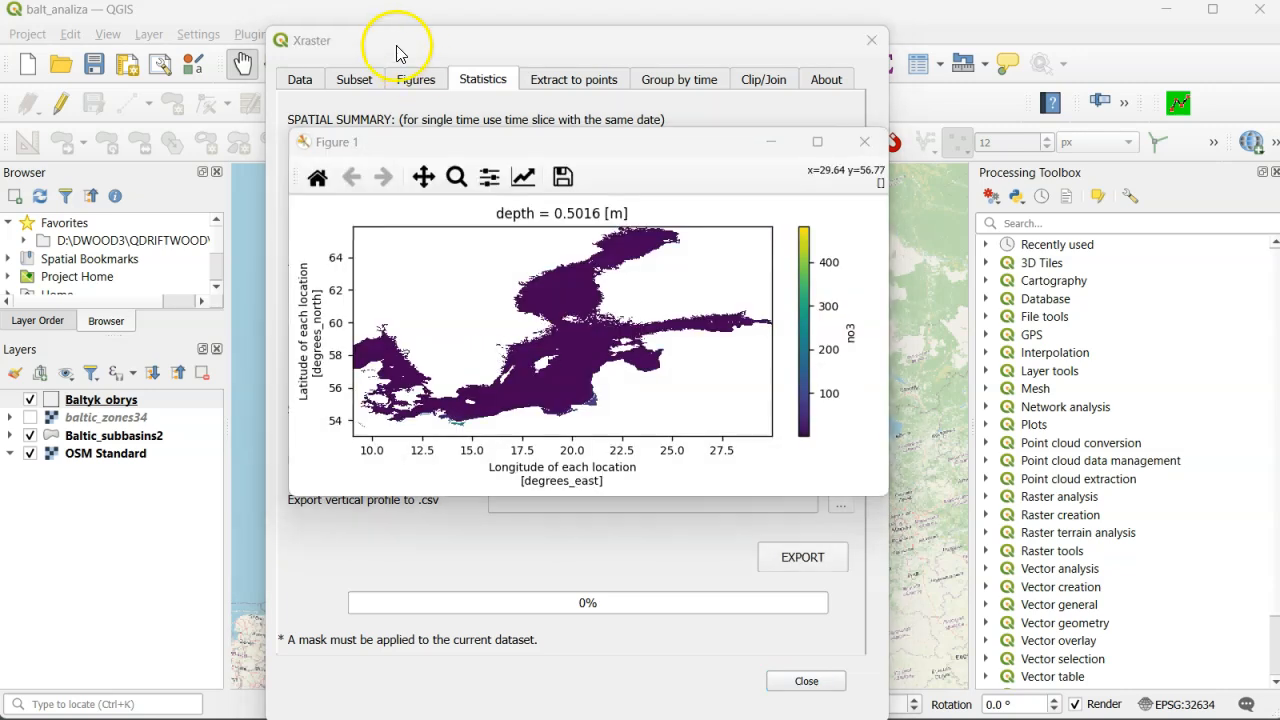
pyautogui.click(396, 50)
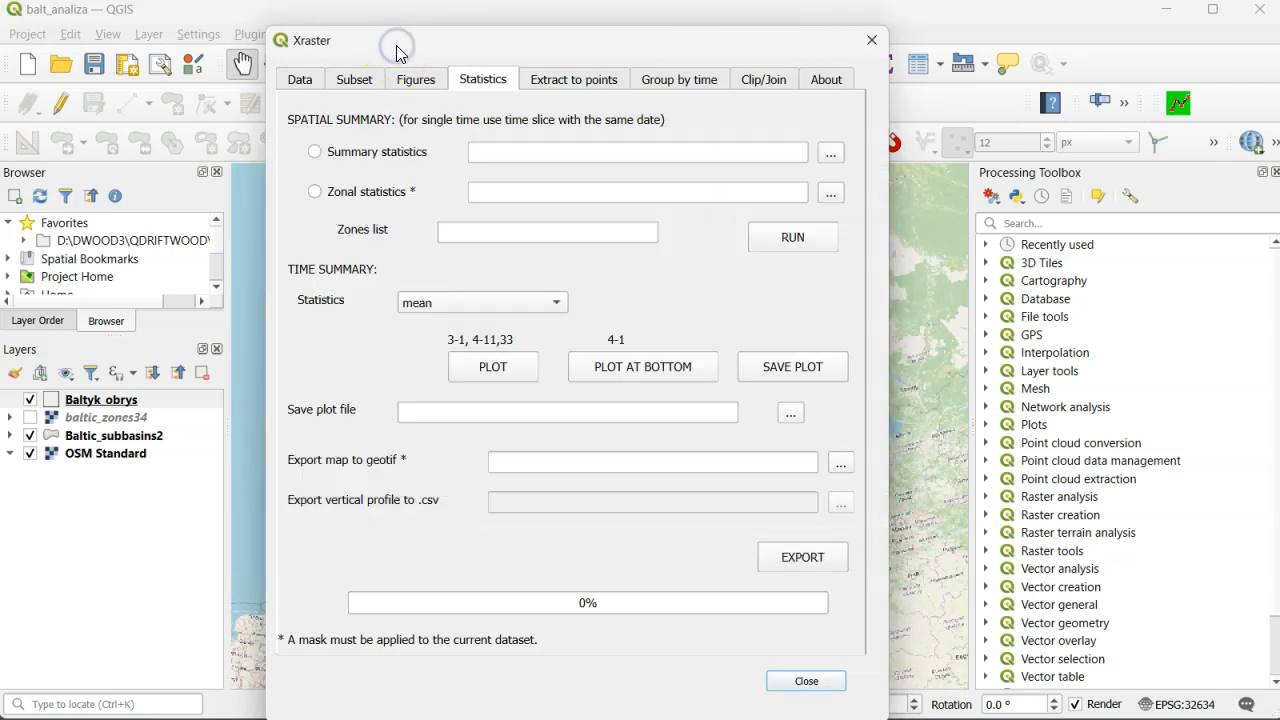
# - Export the 1993 to 2008 mean no3 map as the GeoTIFF no3_1 in the BALEUTROF folder
pyautogui.click(841, 461)
pyautogui.click(543, 111)
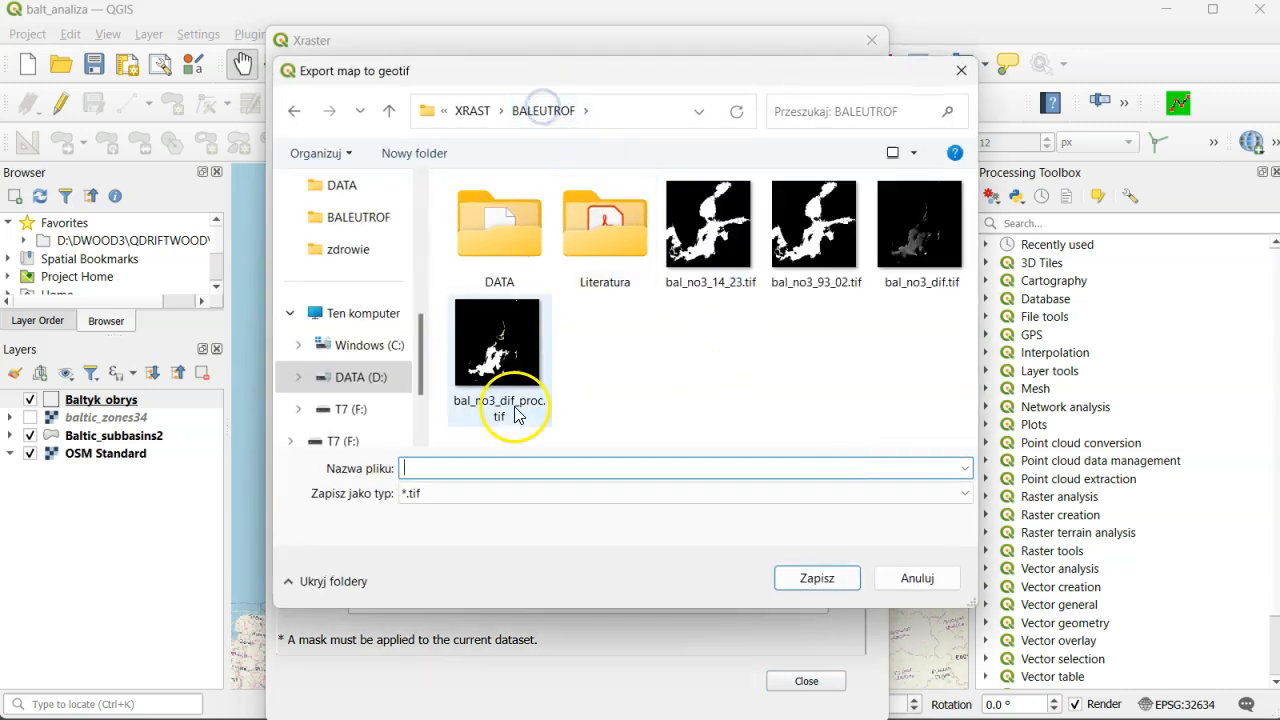
pyautogui.write('no3_1')
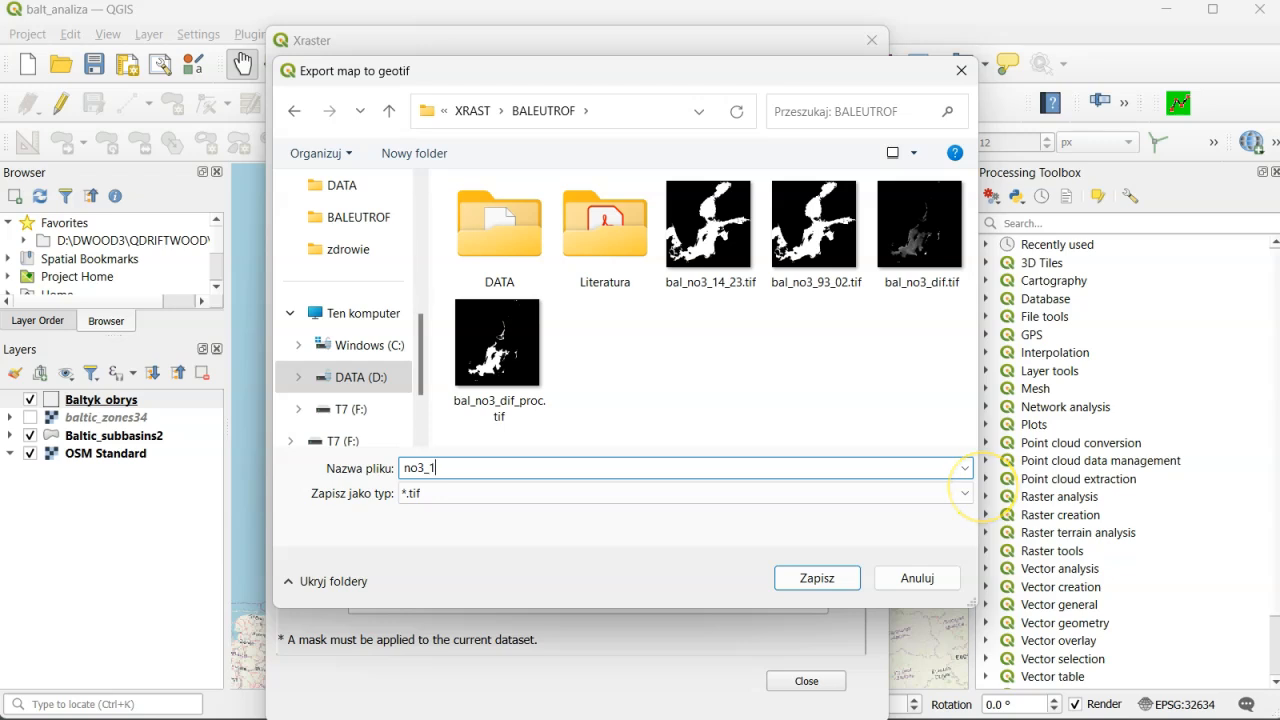
pyautogui.click(817, 578)
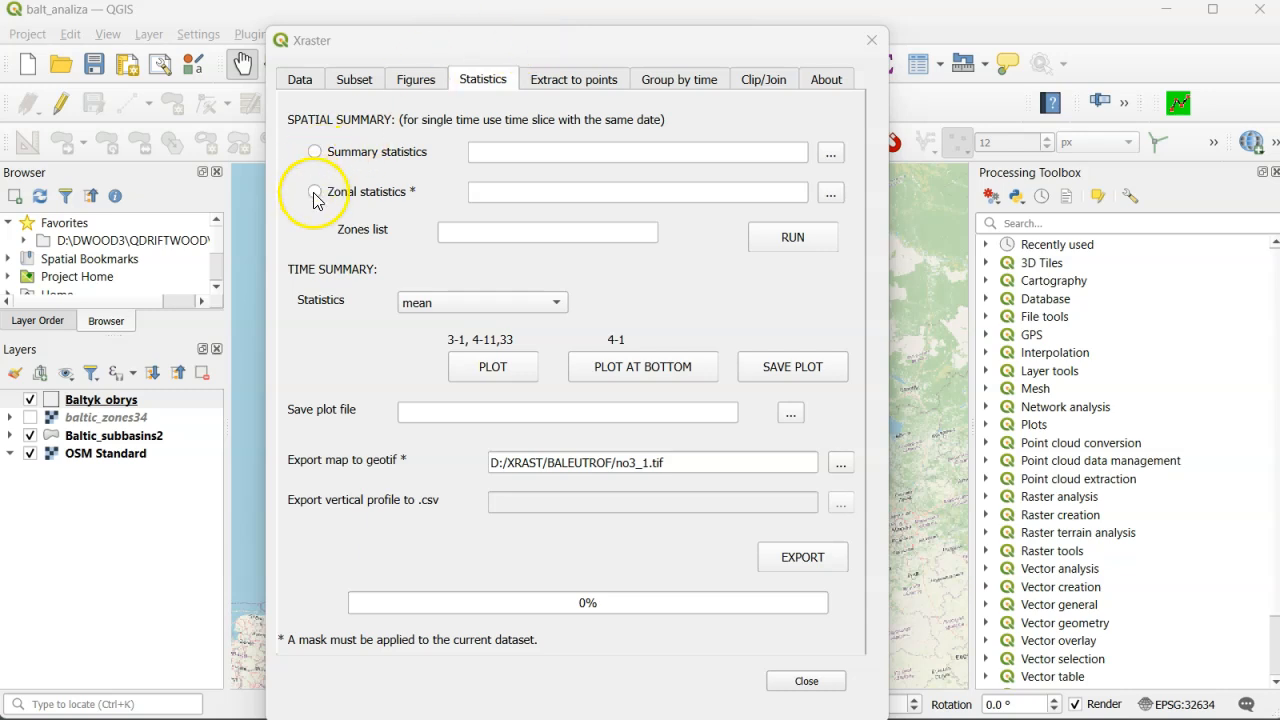
# - Choose zonal statistics and enter the zones list starting 1,2,3,4,11,12,17,18,19 and ending with 22 through 34
pyautogui.click(315, 193)
pyautogui.click(462, 230)
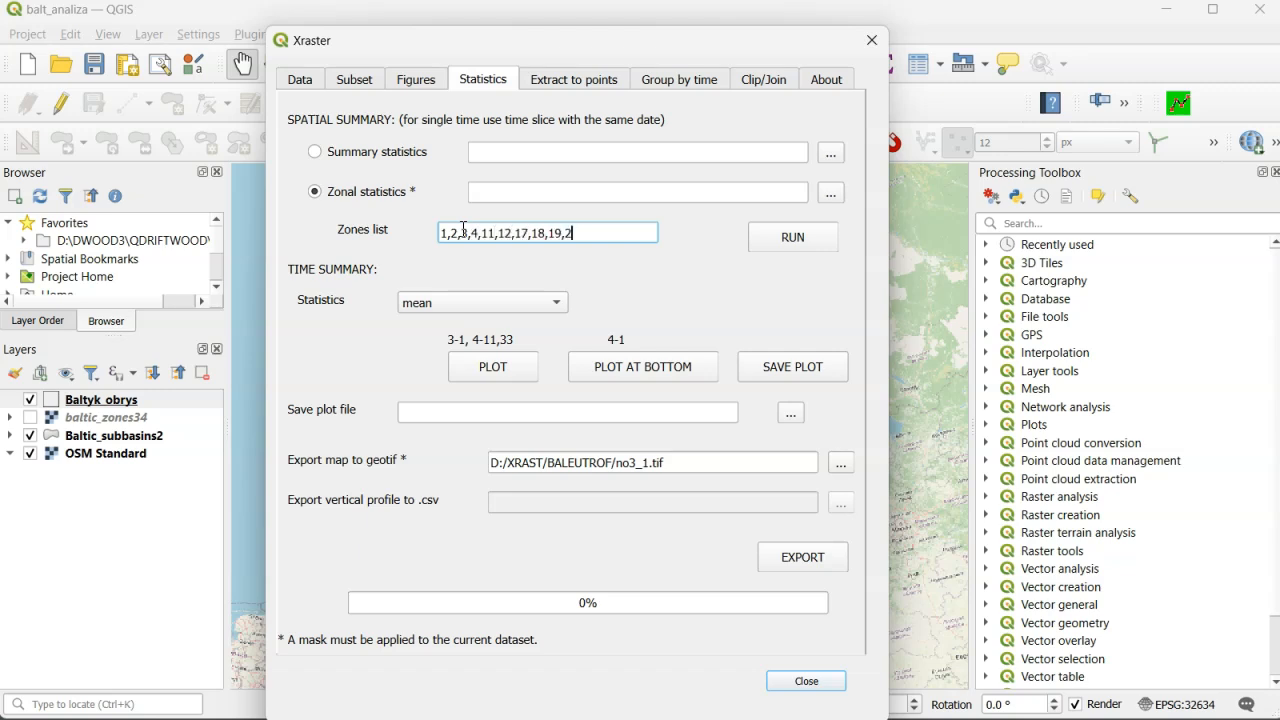
pyautogui.write(',25,26,27,28,29,30,31,32,33,34')
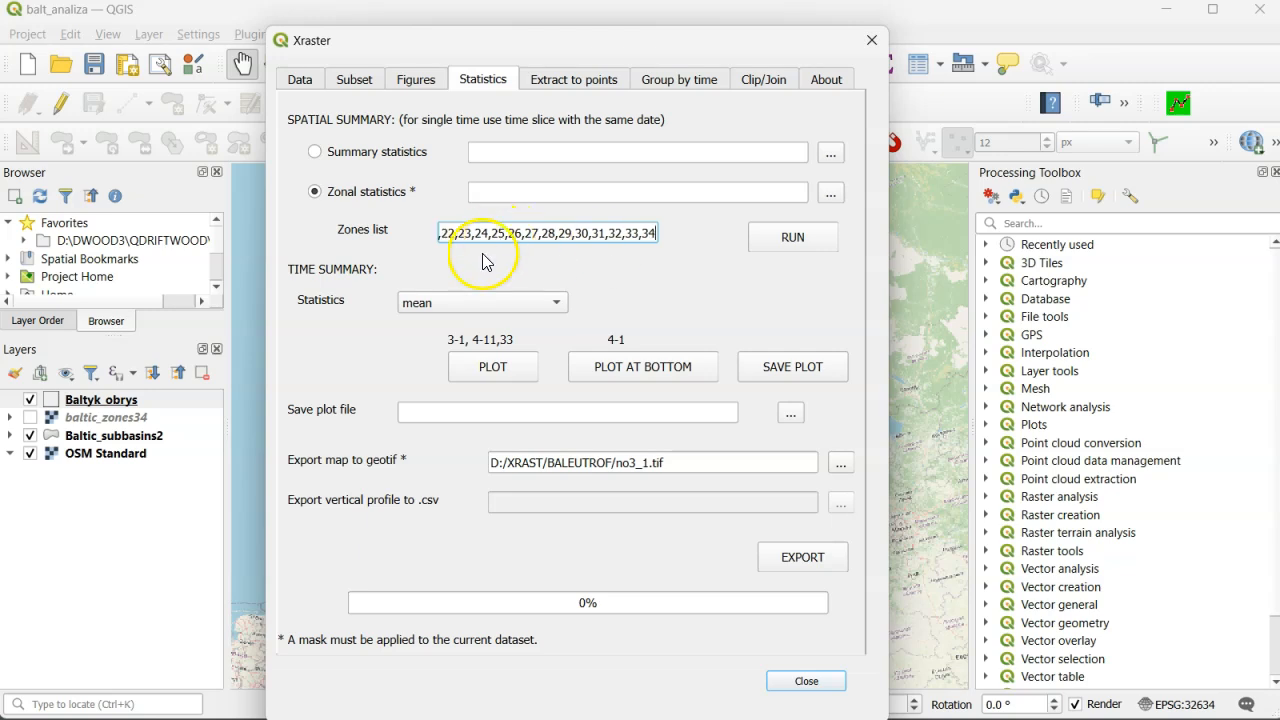
# - Set the zonal statistics output to no3_1_stat.csv in the BALEUTROF folder and run the calculation
pyautogui.click(830, 193)
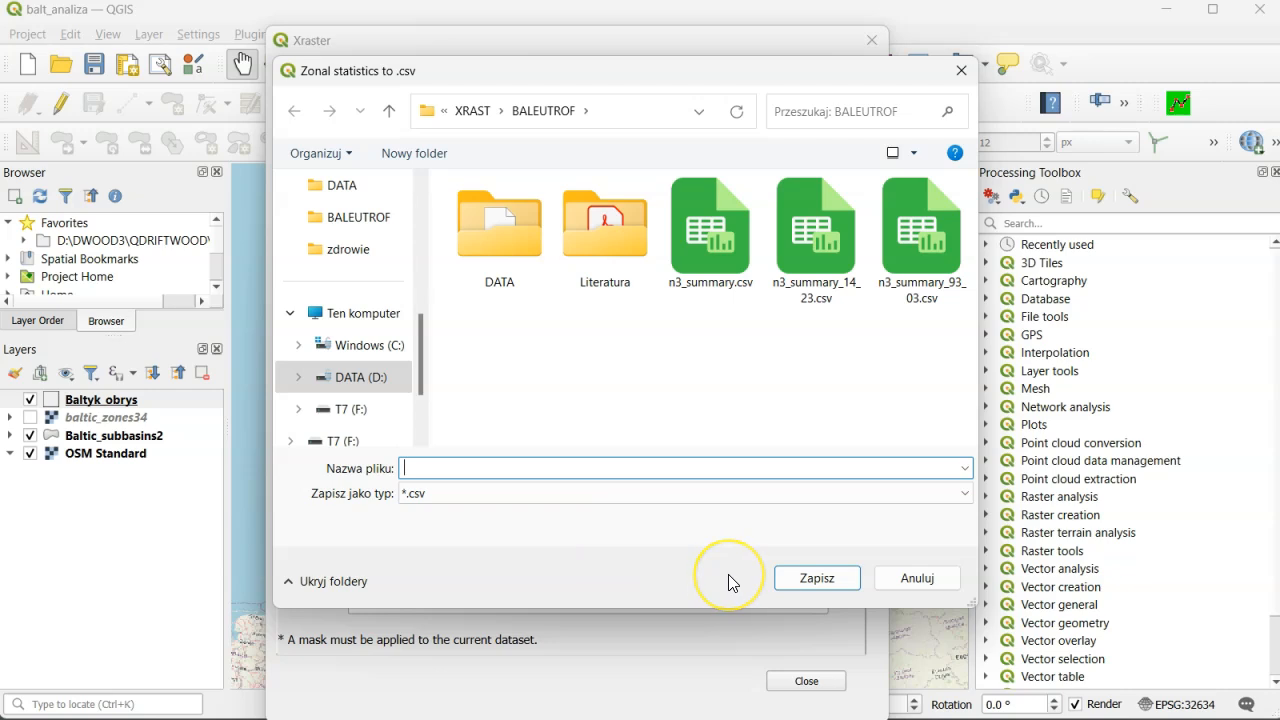
pyautogui.write('no3_1')
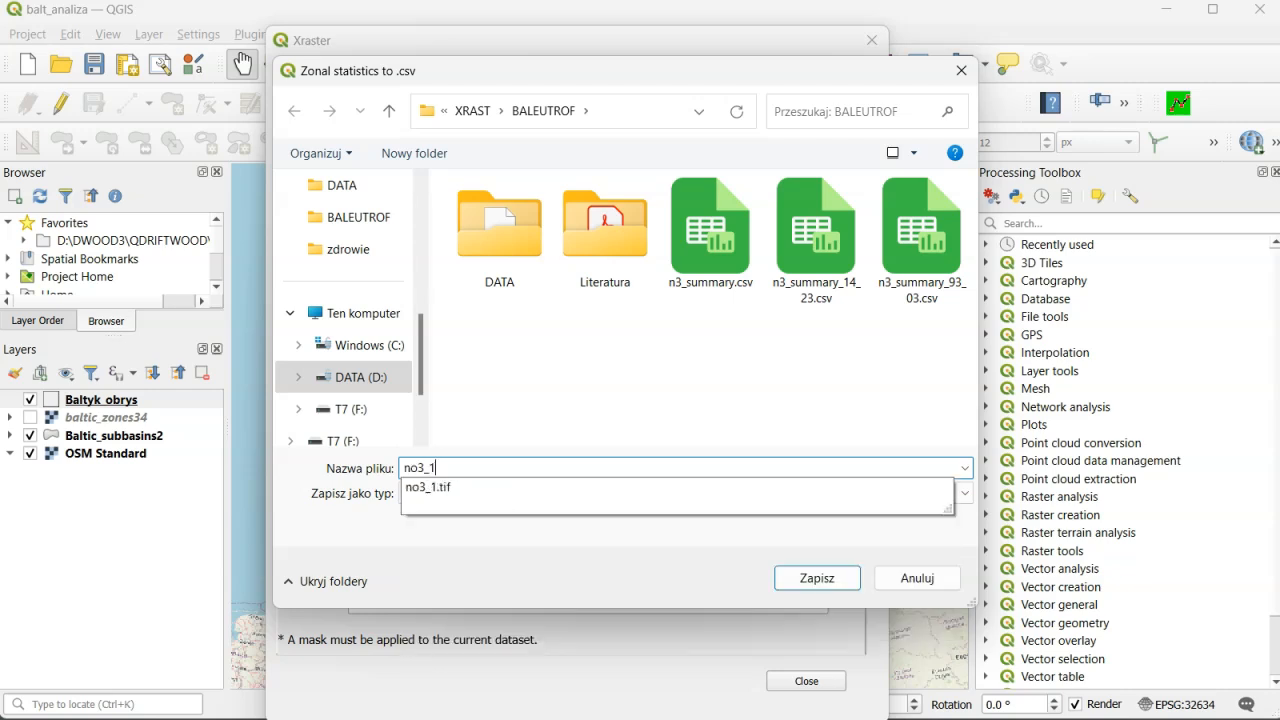
pyautogui.write('_stat')
pyautogui.click(815, 578)
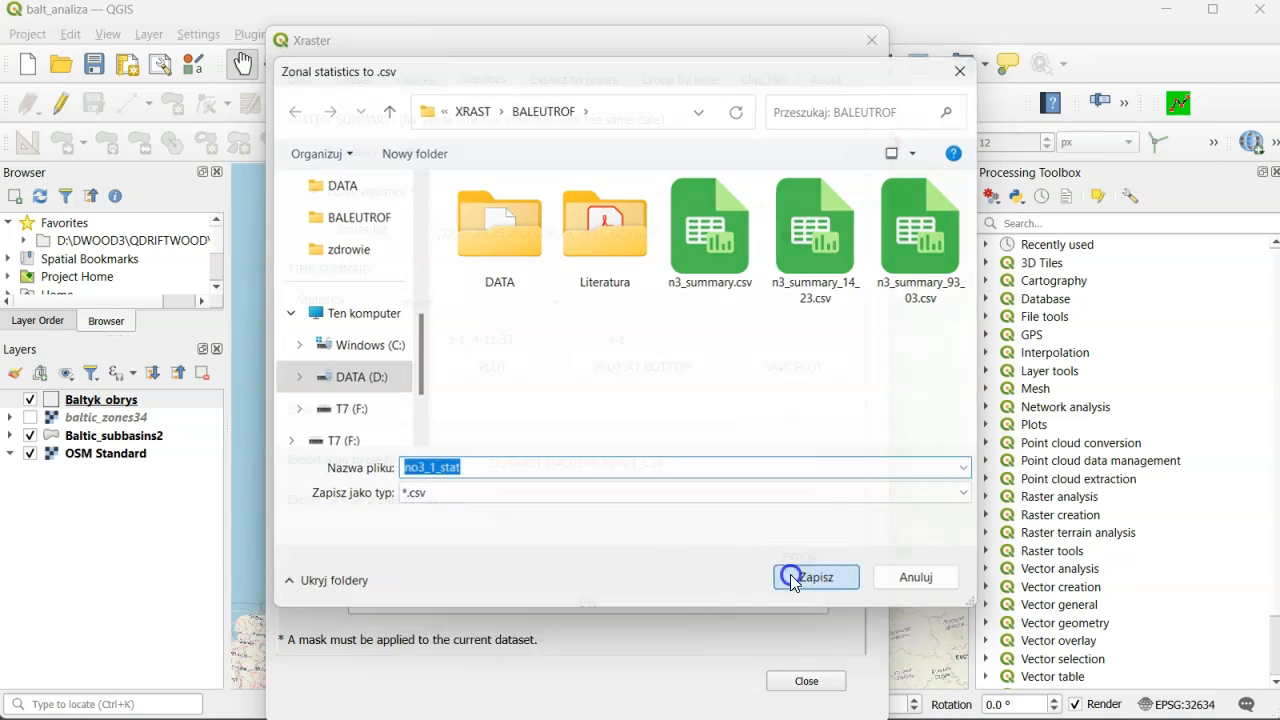
pyautogui.click(791, 237)
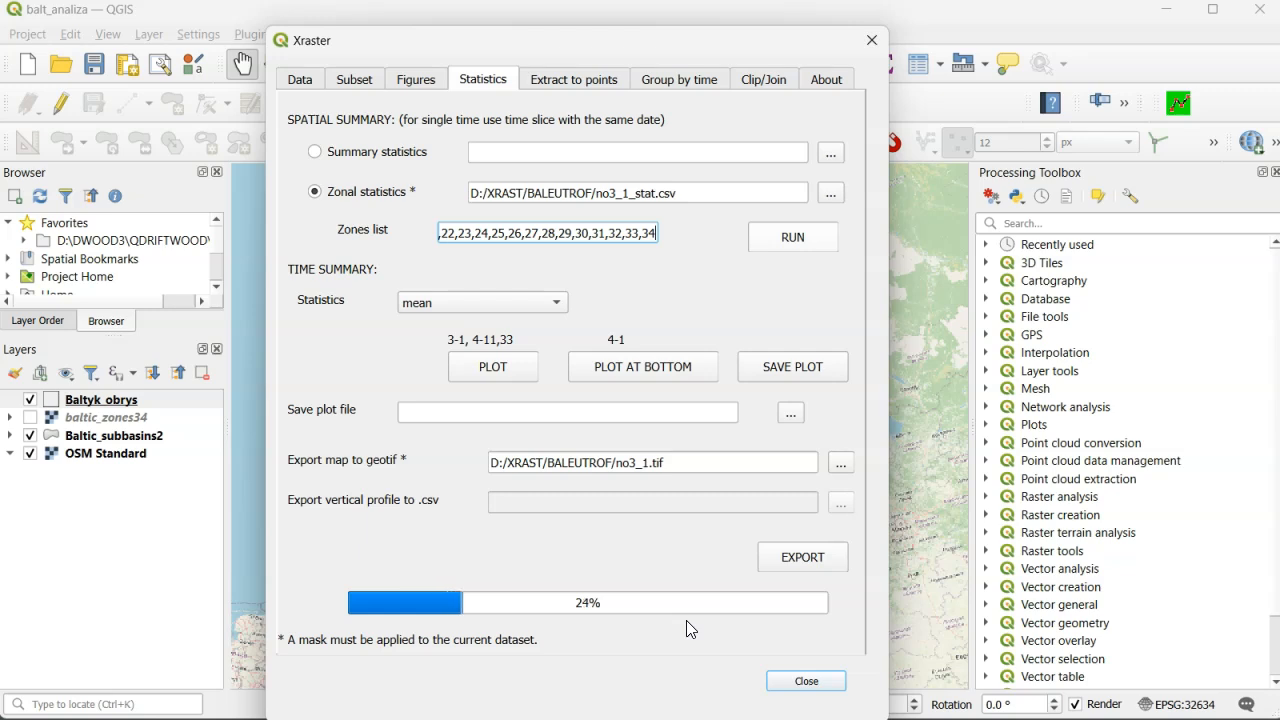
# - Open the no3_1_stat attribute table to examine the zonal statistics
pyautogui.click(666, 628)
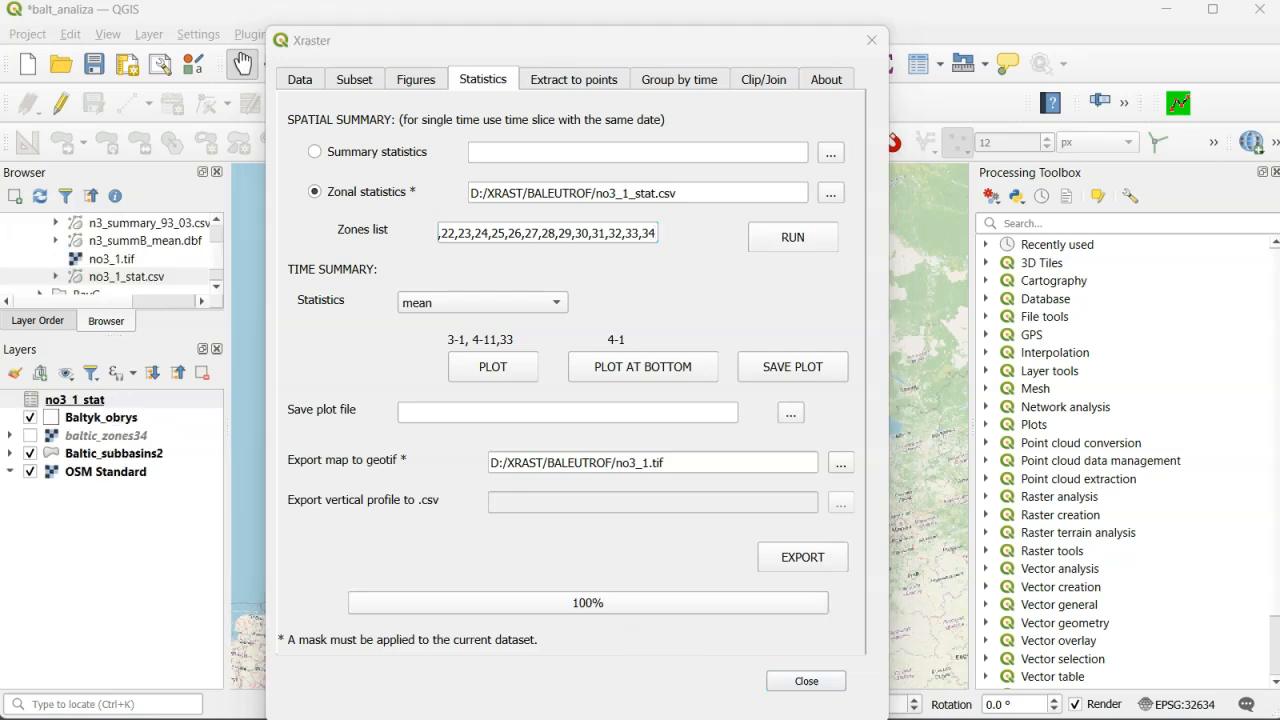
pyautogui.moveTo(921, 719)
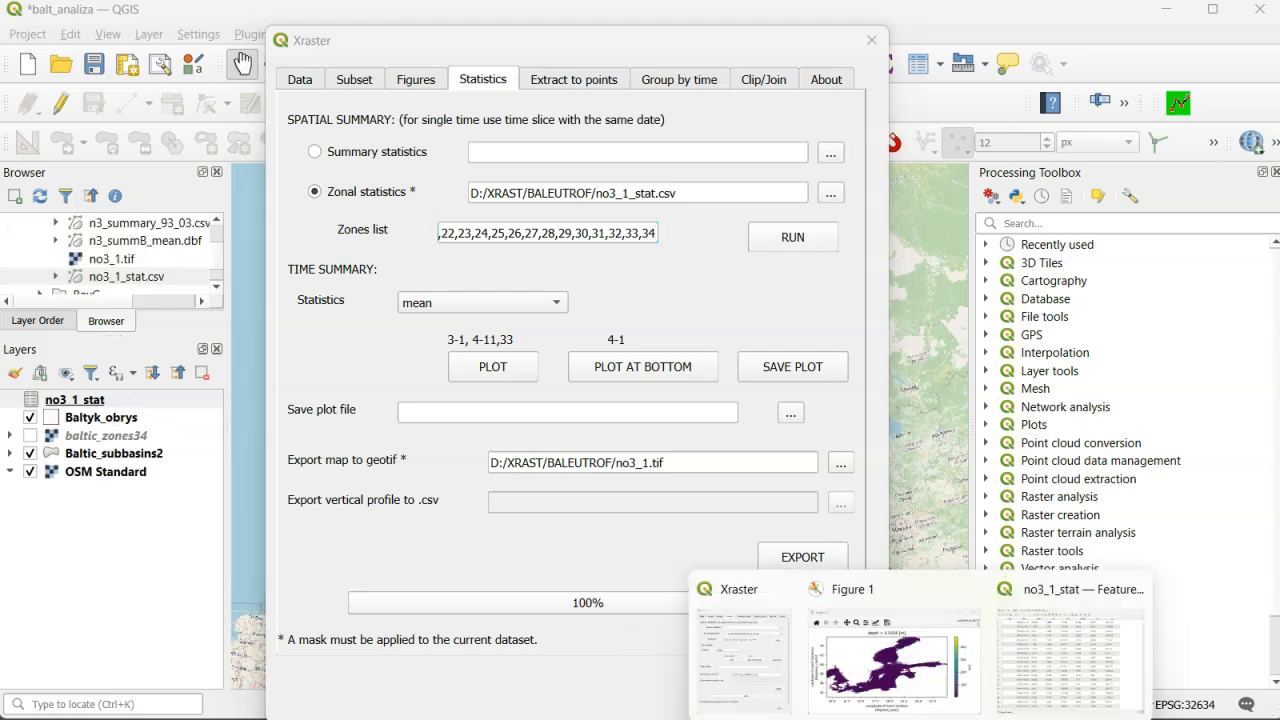
pyautogui.click(1094, 662)
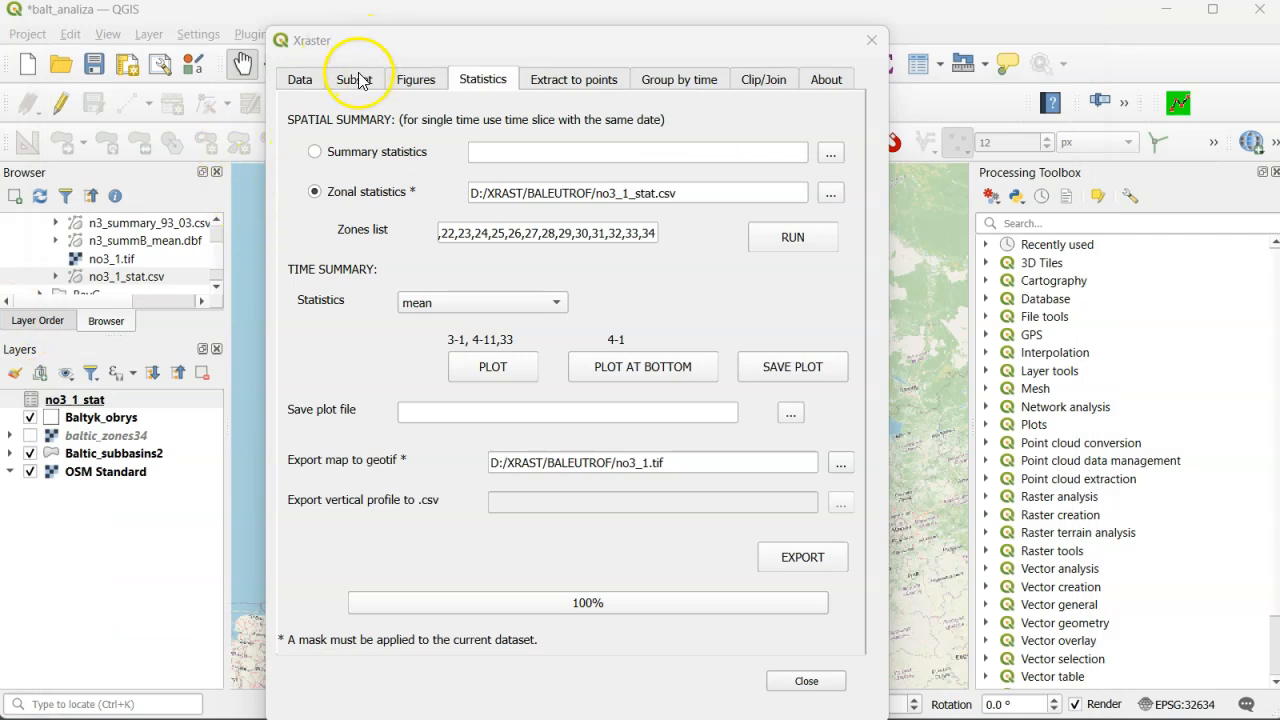
# - Set the no3 subset's time range to '2009-1-1 0:0','2023-12-1 0:0' and apply the selection
pyautogui.click(354, 79)
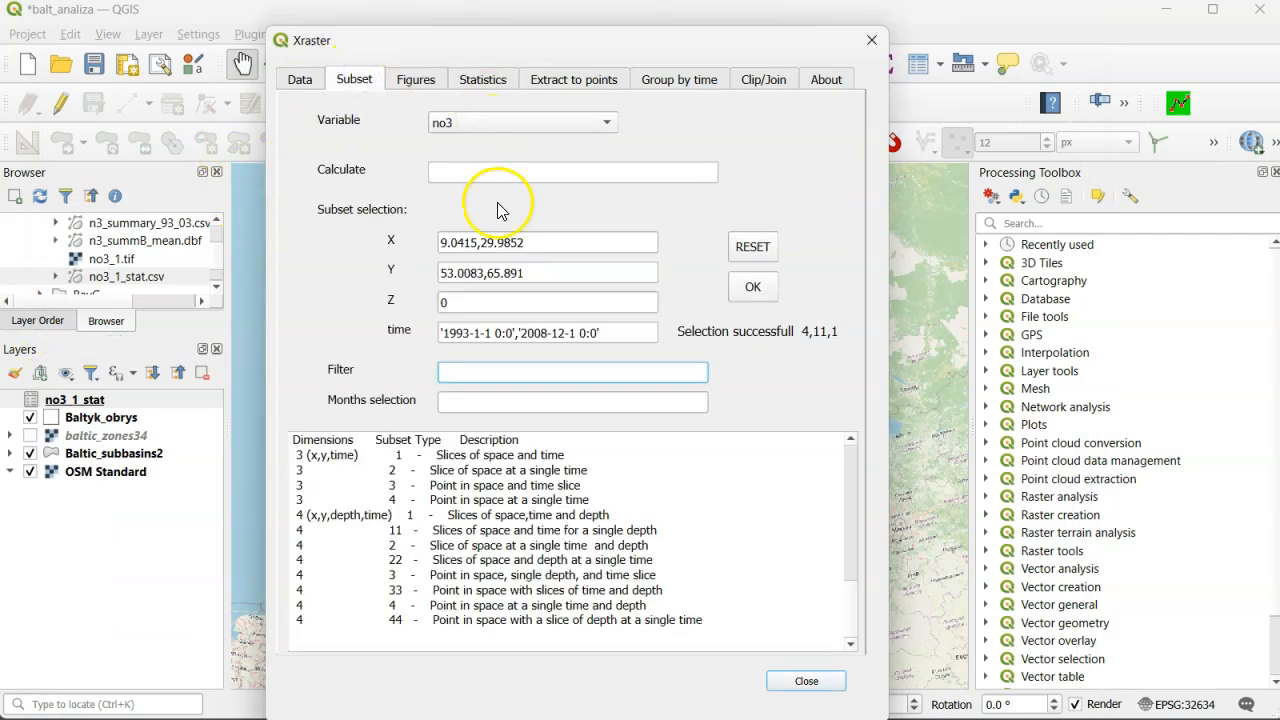
pyautogui.doubleClick(463, 333)
pyautogui.press('BackSpace')
pyautogui.write('2009')
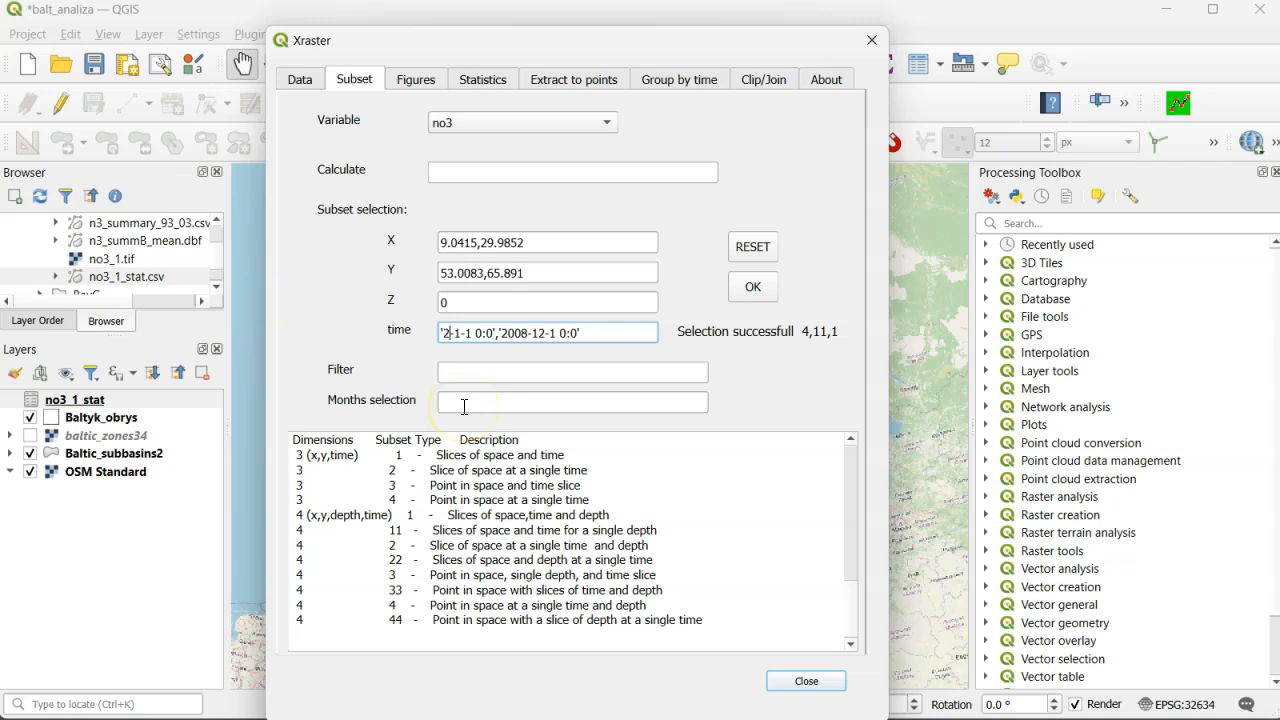
pyautogui.doubleClick(536, 333)
pyautogui.write('2023')
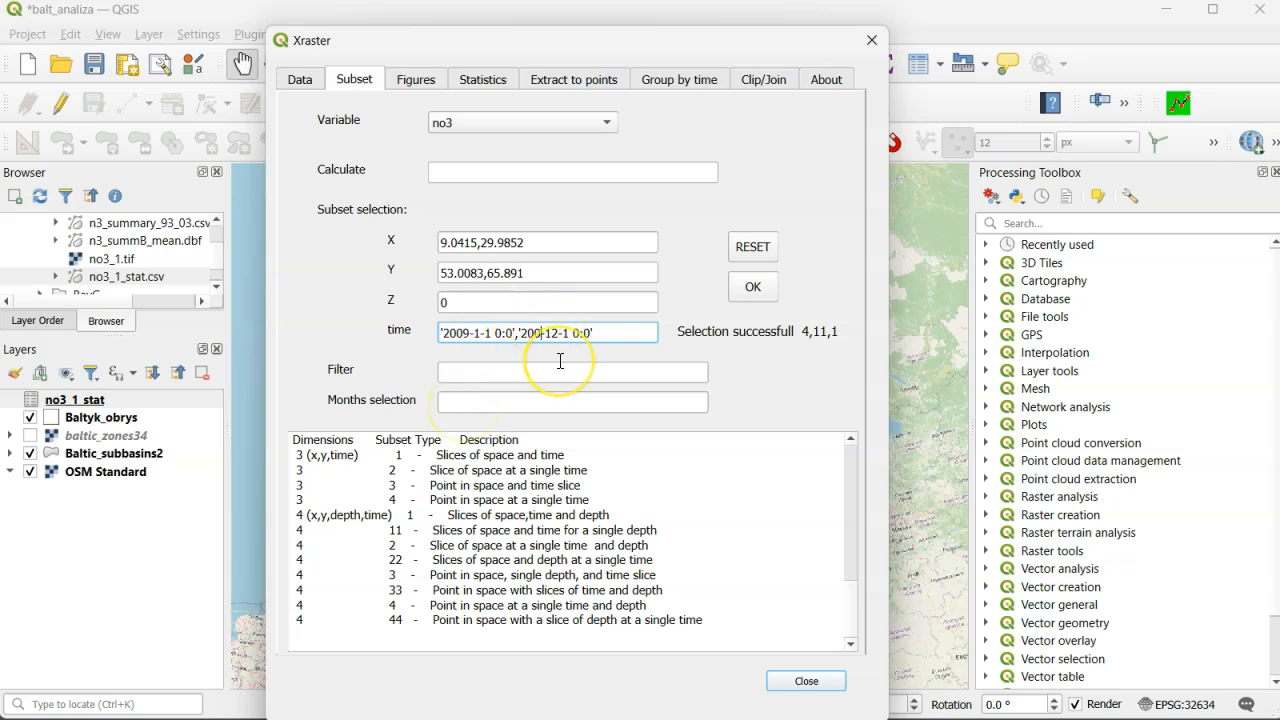
pyautogui.click(748, 284)
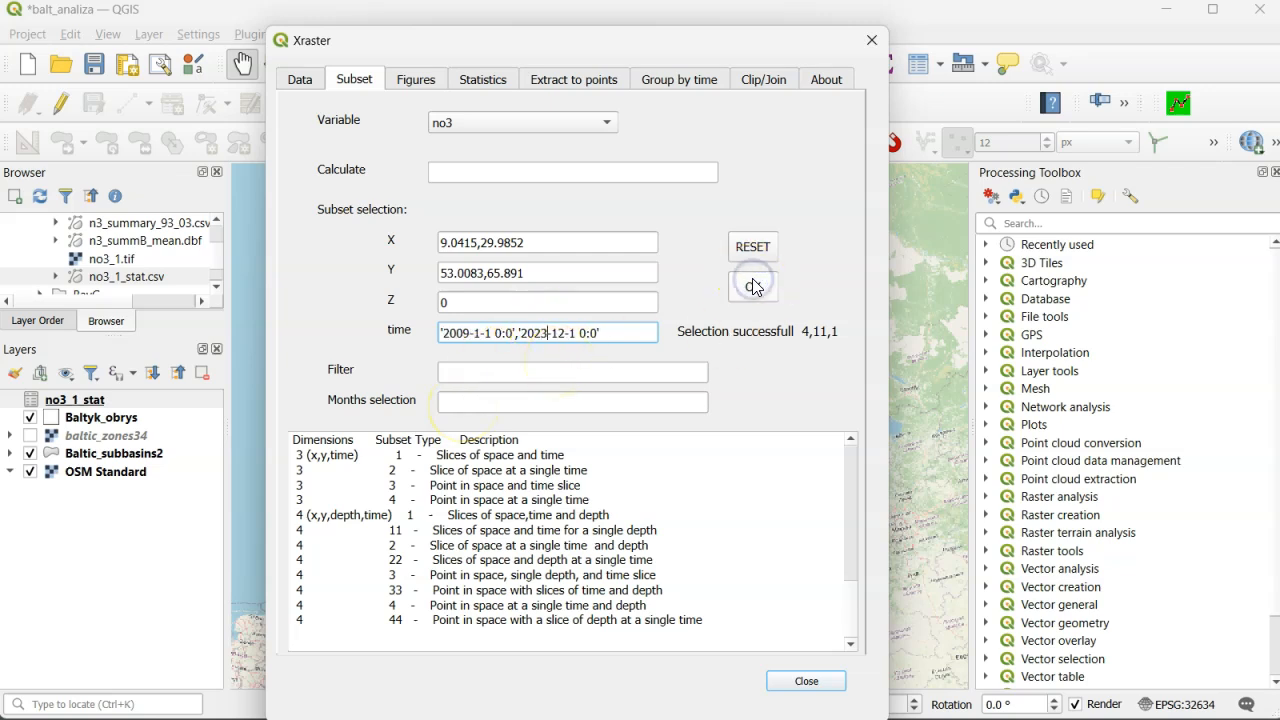
# - Plot the time-summary mean map of no3 for 2009 to 2023
pyautogui.click(476, 80)
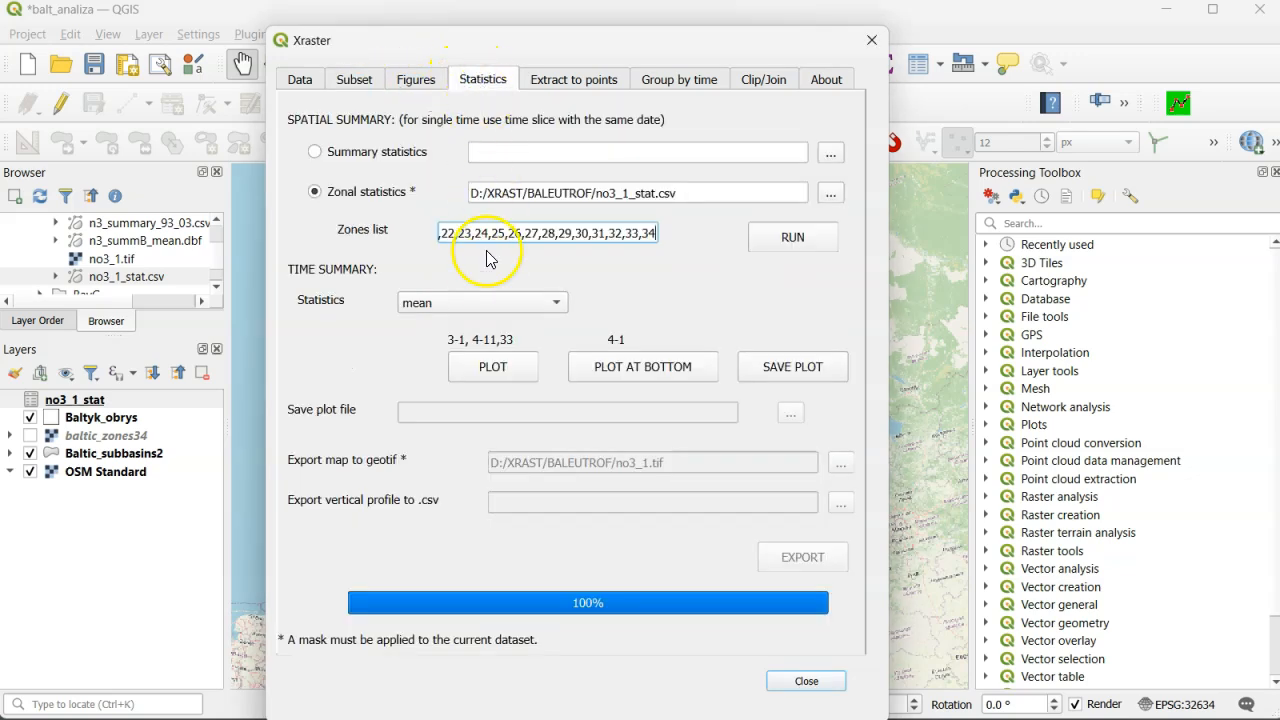
pyautogui.click(493, 367)
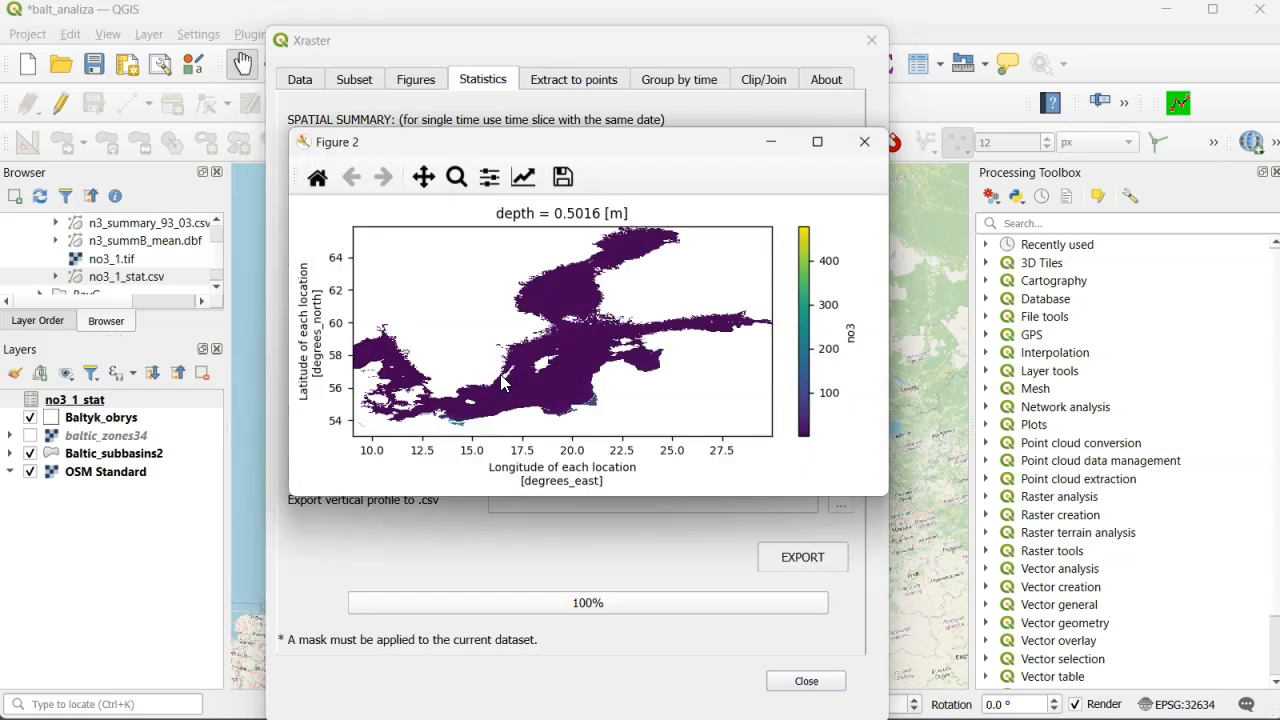
pyautogui.click(470, 48)
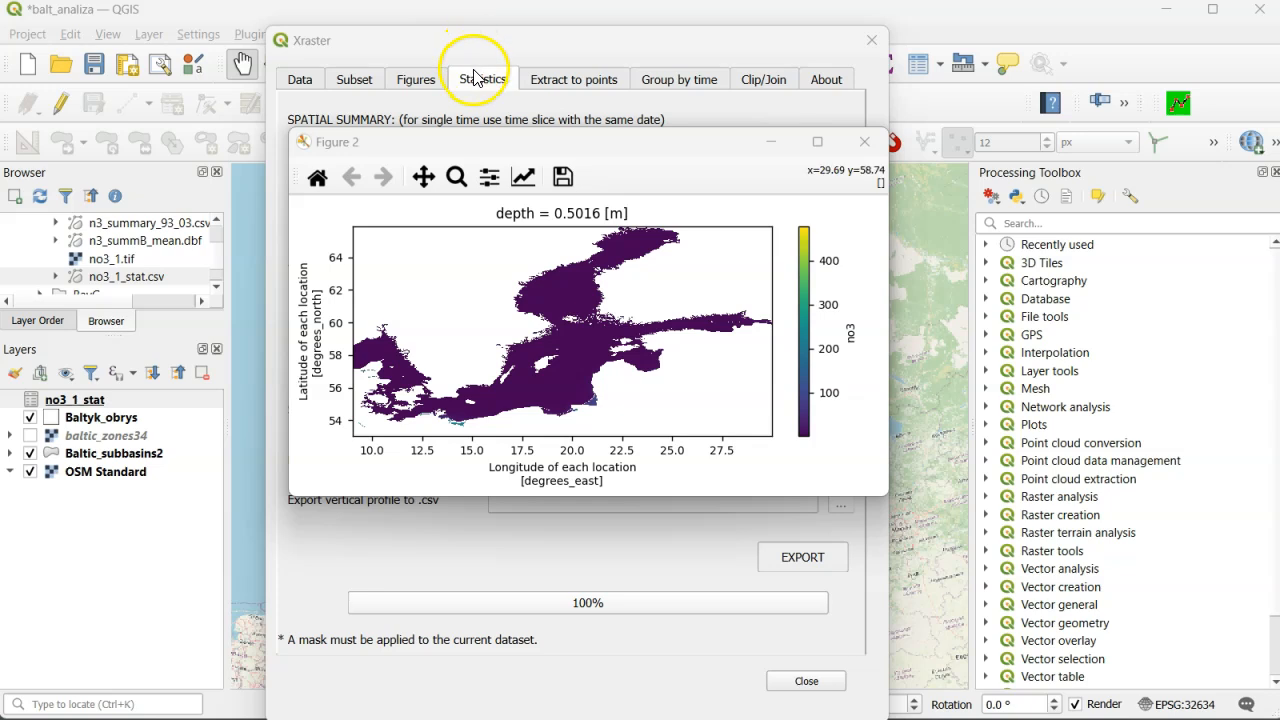
# - Change the GeoTIFF output file to no3_2.tif and export the 2009 to 2023 mean no3 map
pyautogui.click(476, 78)
pyautogui.click(648, 463)
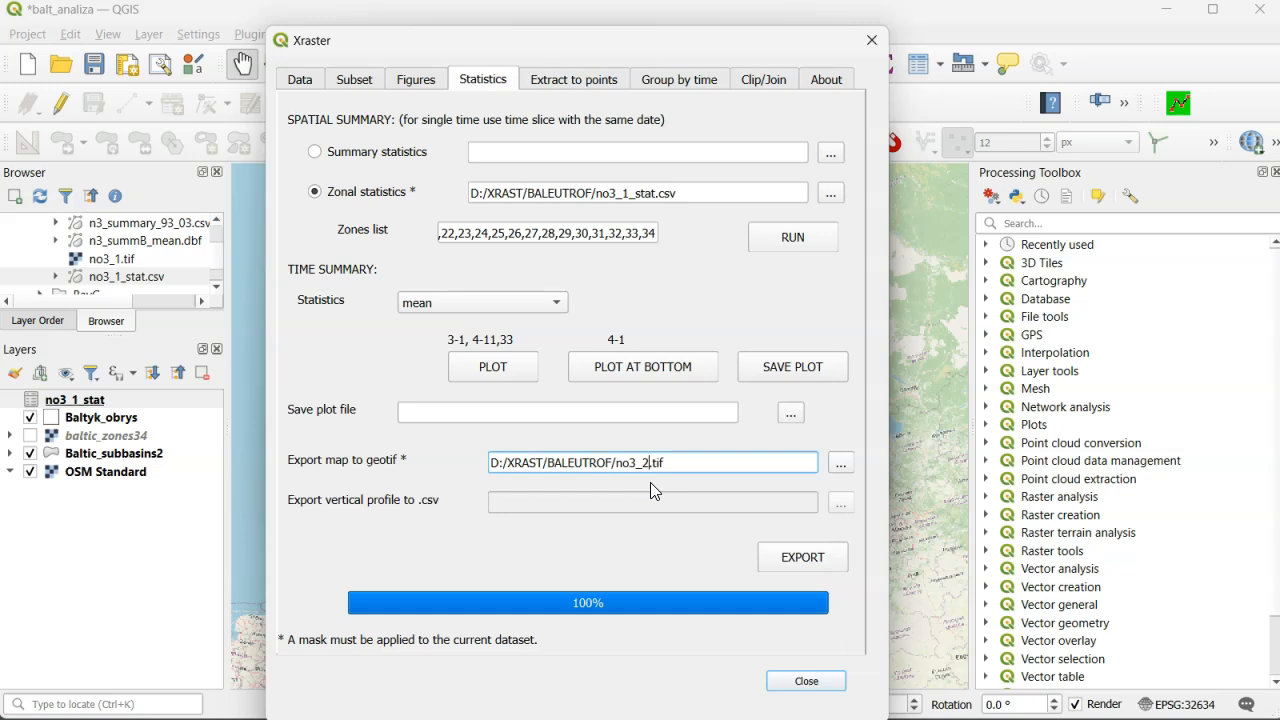
pyautogui.click(806, 562)
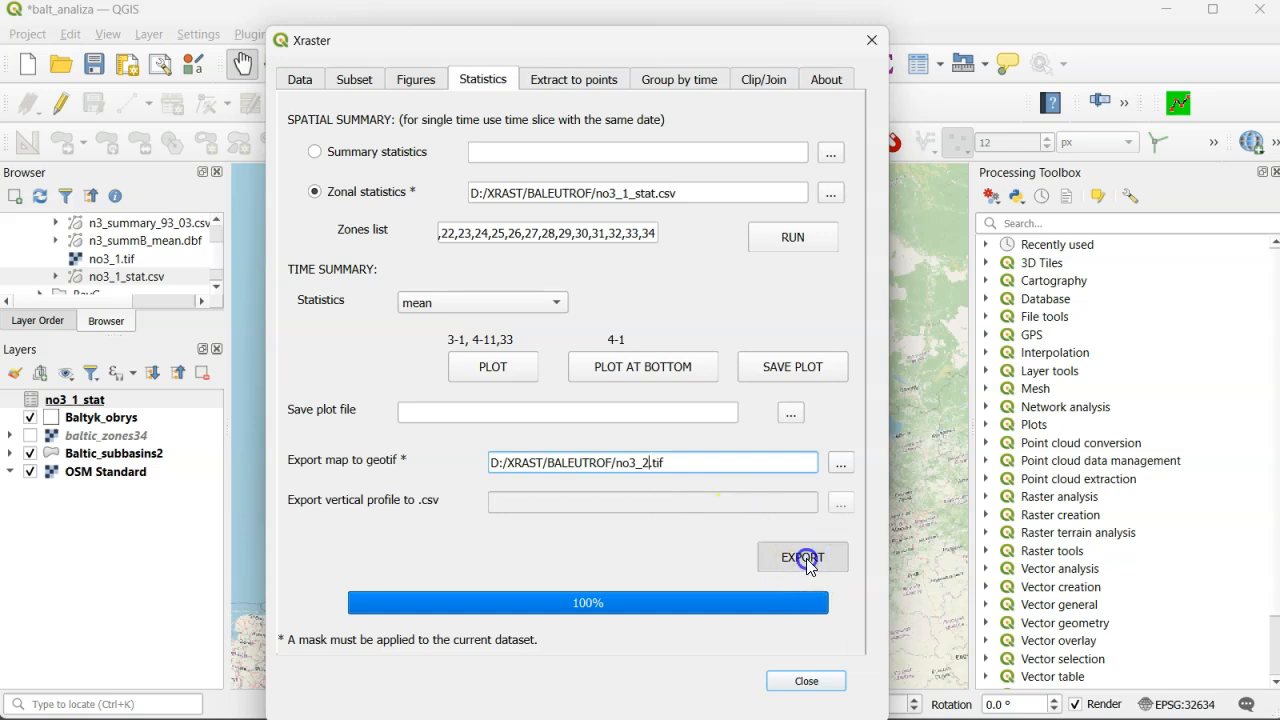
# - Add the exported rasters no3_1.tif and no3_2.tif to the QGIS map as layers
pyautogui.click(203, 15)
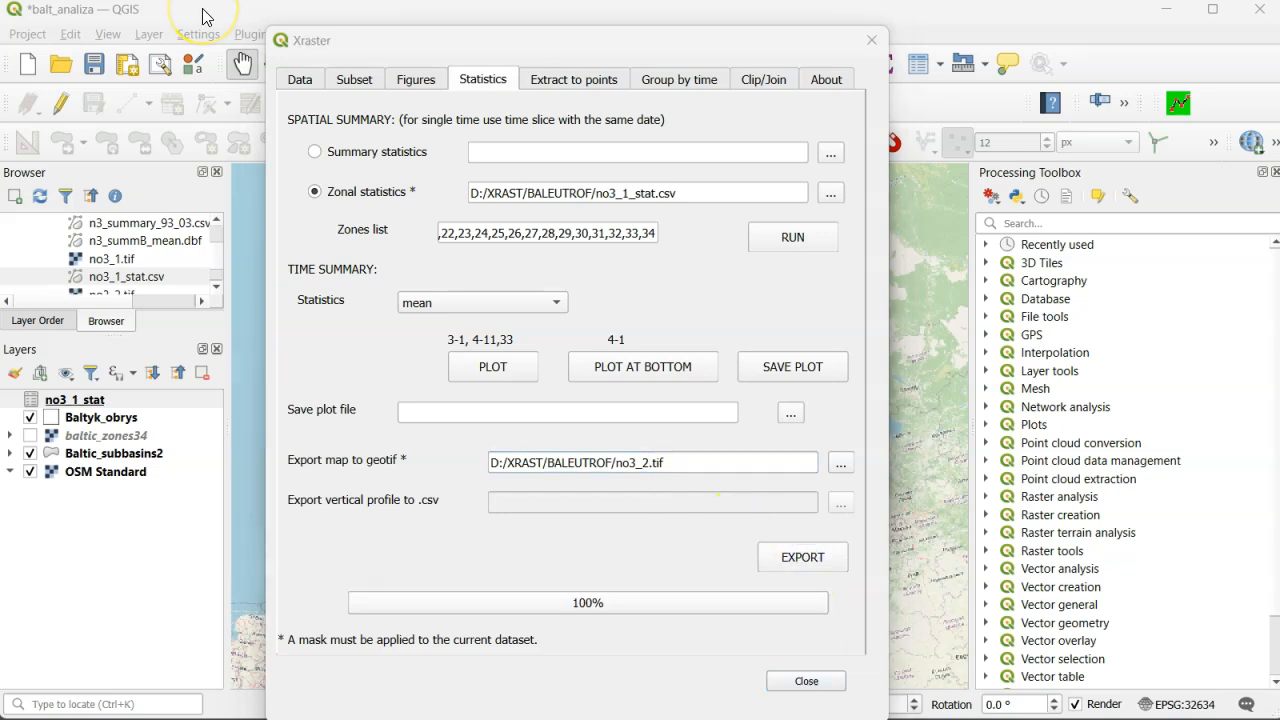
pyautogui.moveTo(135, 260); pyautogui.dragTo(414, 258)
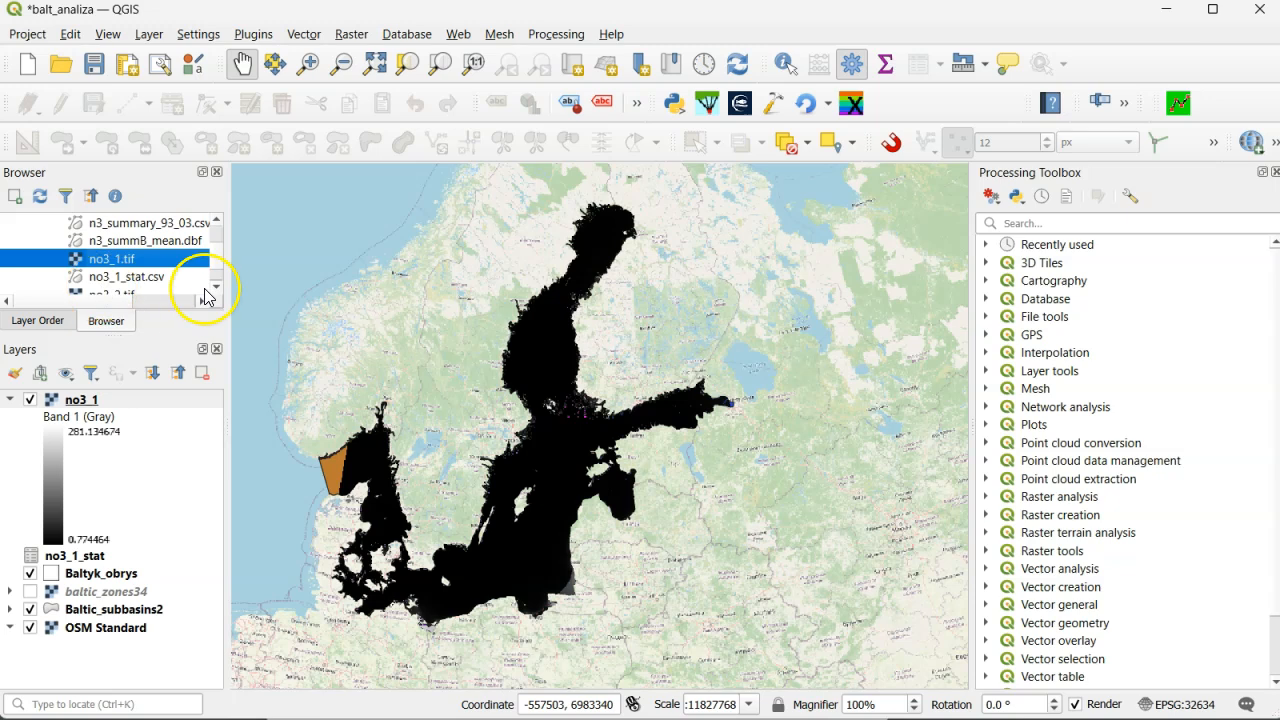
pyautogui.scroll(-1, 206, 277)
pyautogui.click(135, 277)
pyautogui.moveTo(135, 280); pyautogui.dragTo(443, 386)
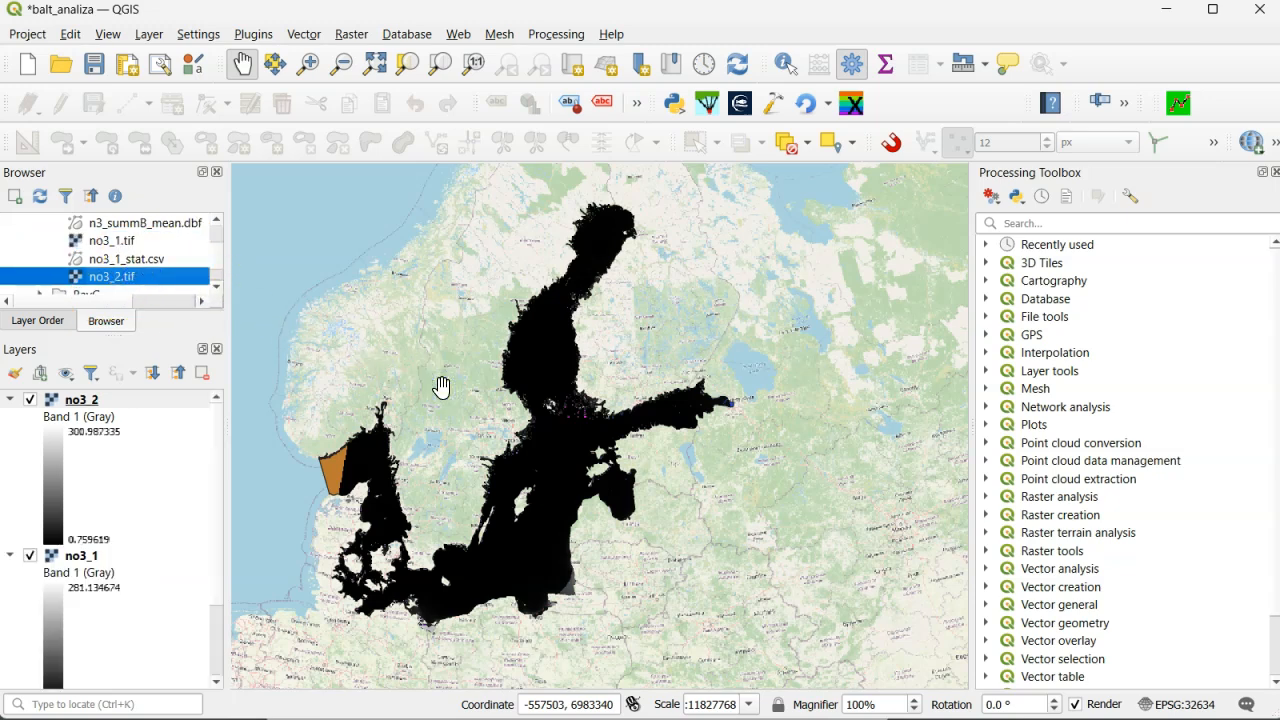
# - Build the Raster Calculator expression "no3_2@1" - "no3_1@1"
pyautogui.click(346, 33)
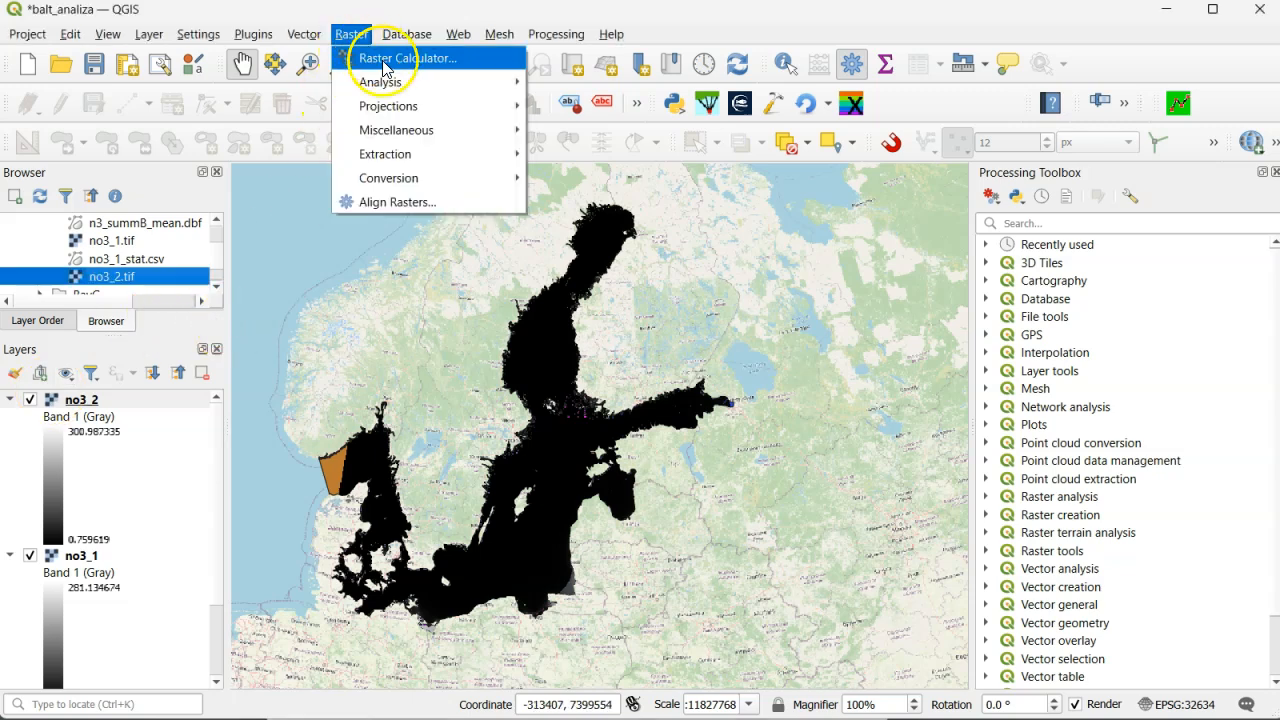
pyautogui.click(386, 62)
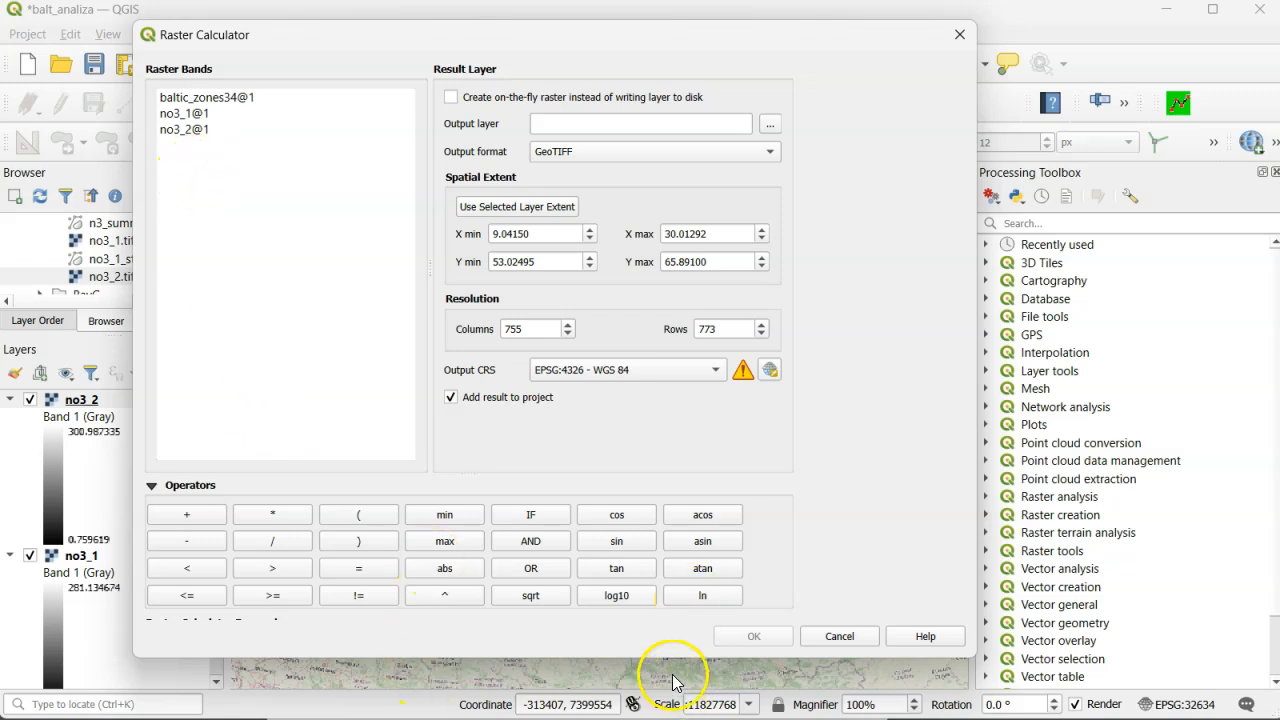
pyautogui.moveTo(677, 657); pyautogui.dragTo(677, 702)
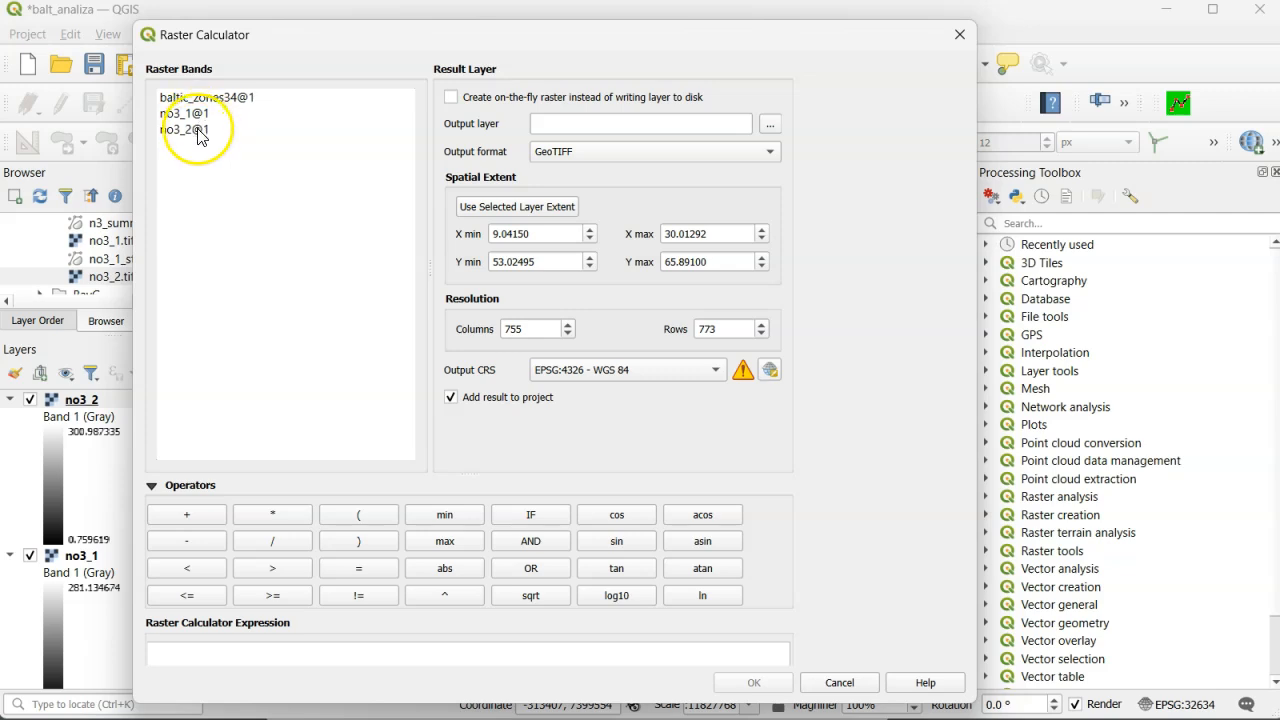
pyautogui.doubleClick(190, 129)
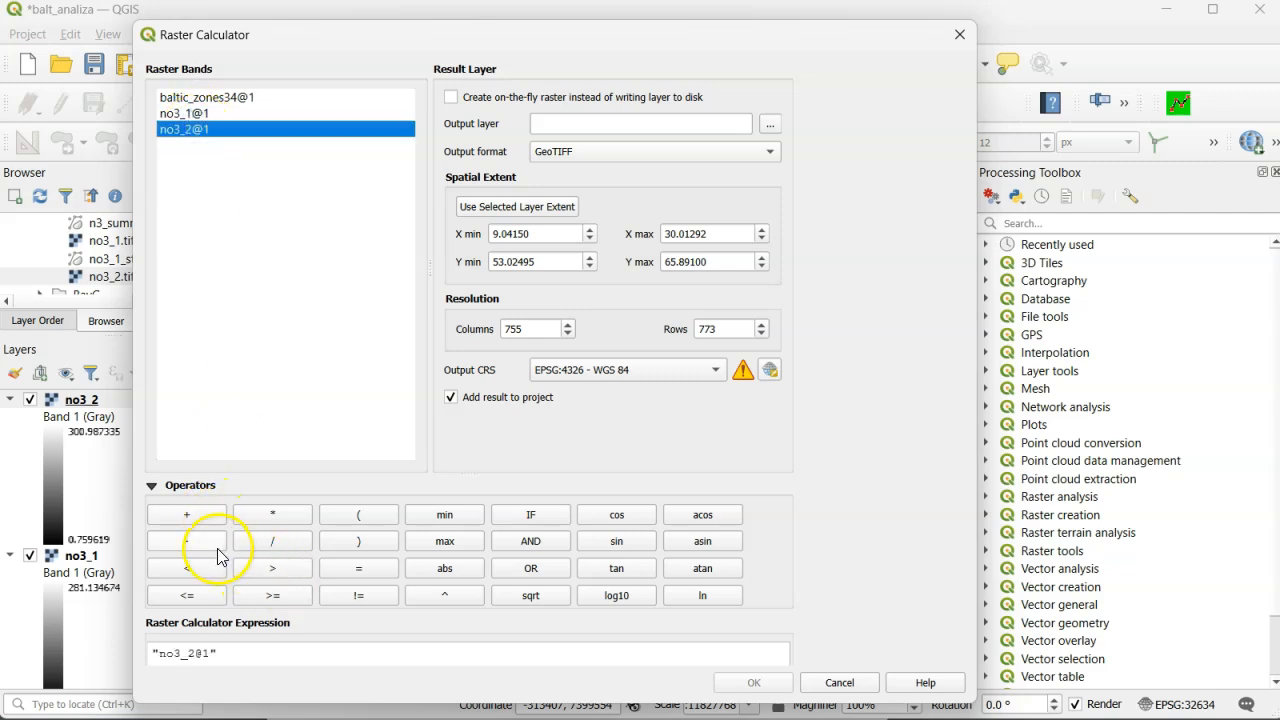
pyautogui.click(210, 546)
pyautogui.click(200, 116)
pyautogui.doubleClick(200, 116)
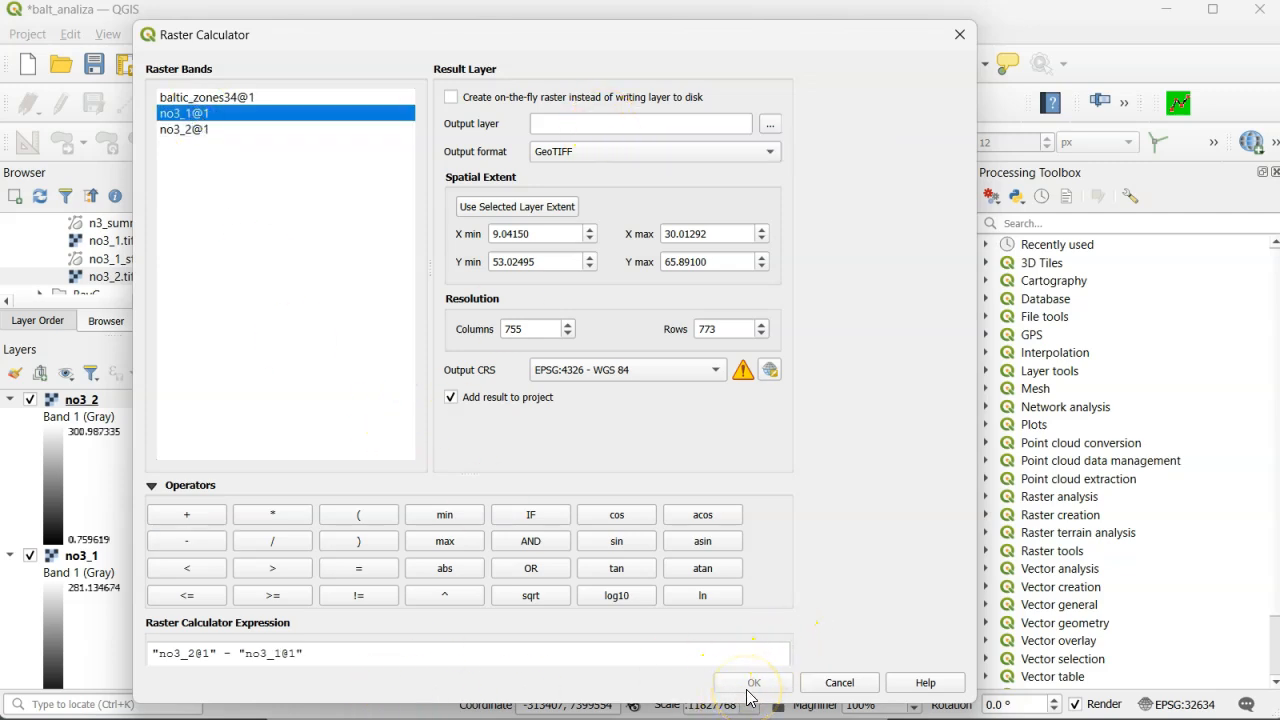
# - Set the result file name to dif_2_1 in the BALEUTROF folder and run the raster calculation
pyautogui.click(773, 124)
pyautogui.scroll(-3, 378, 425)
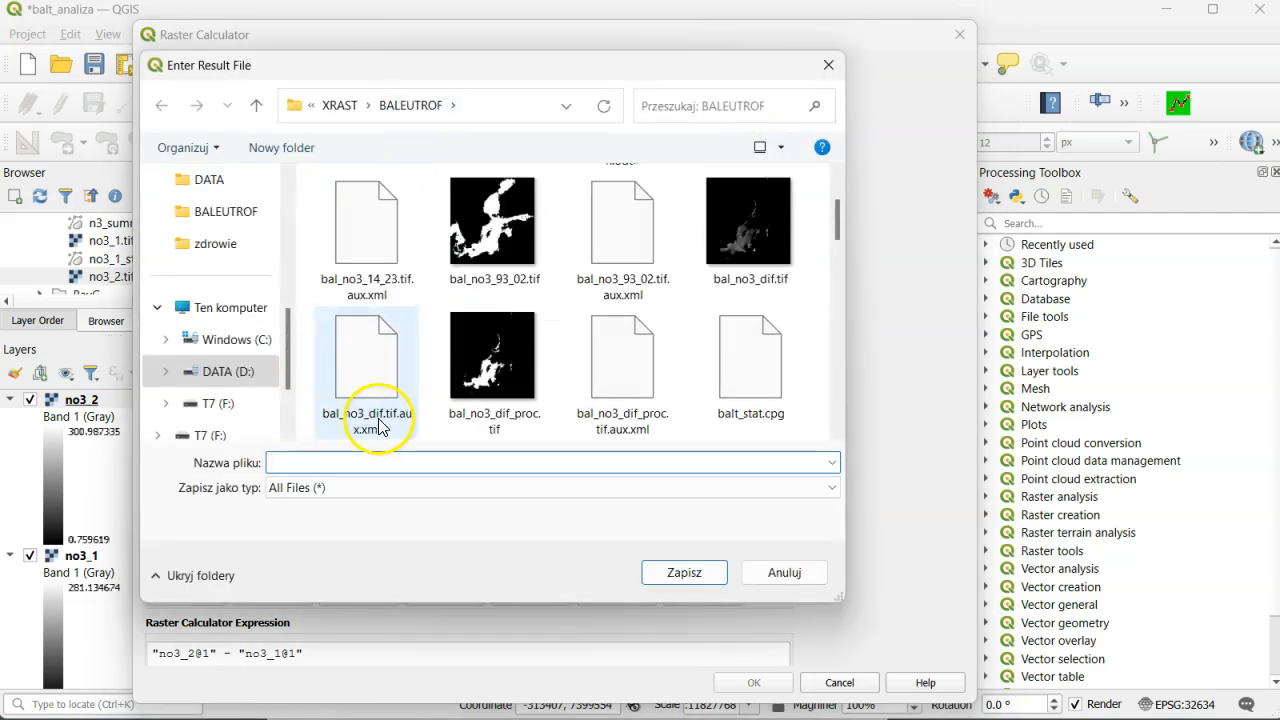
pyautogui.click(340, 461)
pyautogui.write('dif')
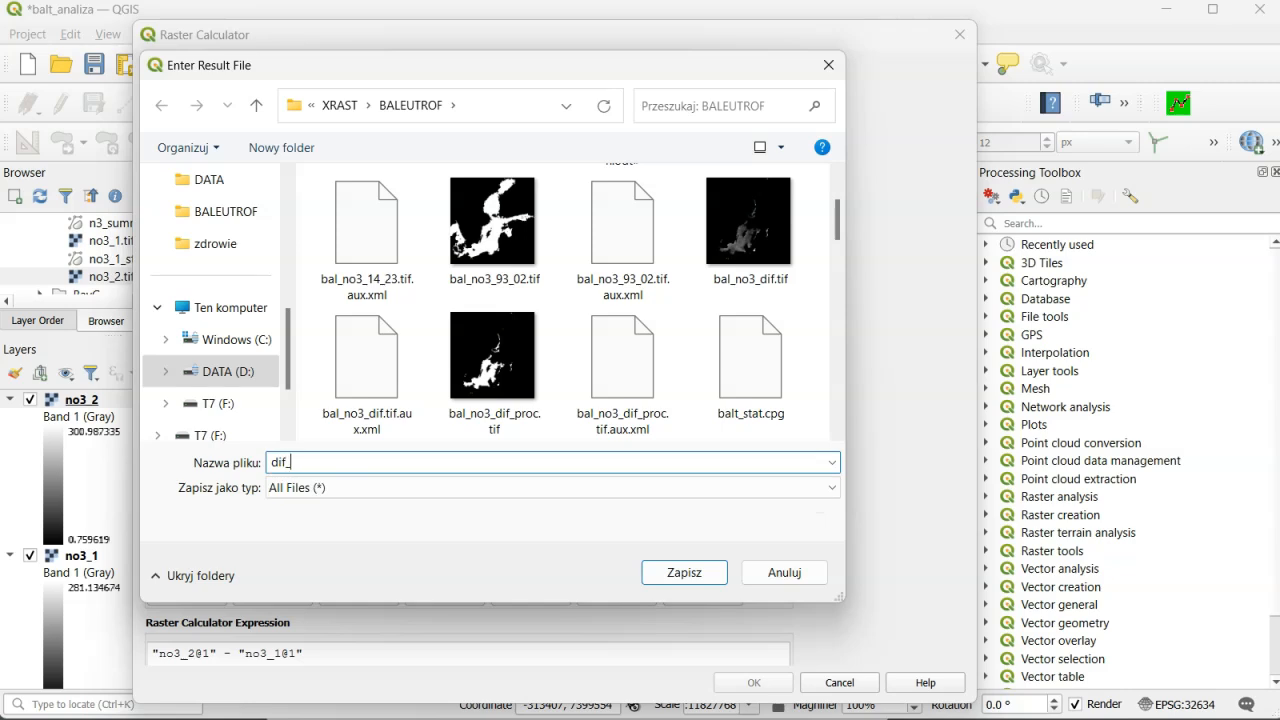
pyautogui.write('_2_1')
pyautogui.click(684, 572)
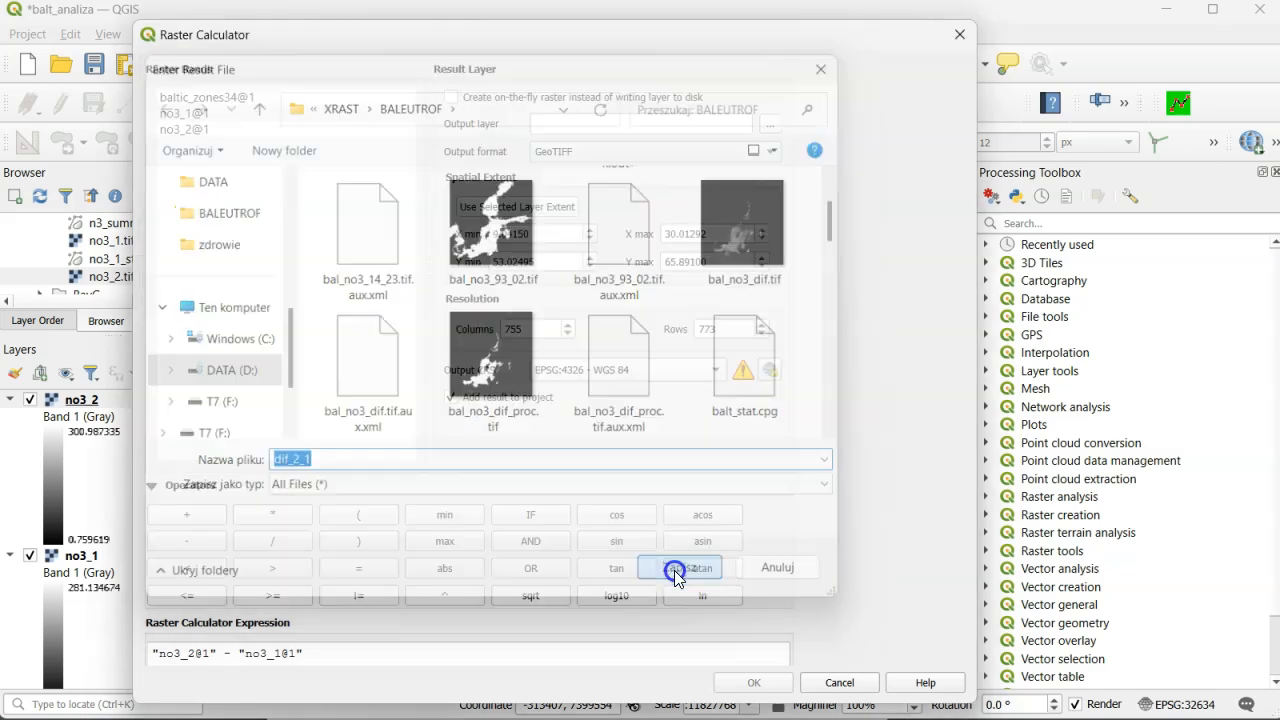
pyautogui.click(754, 682)
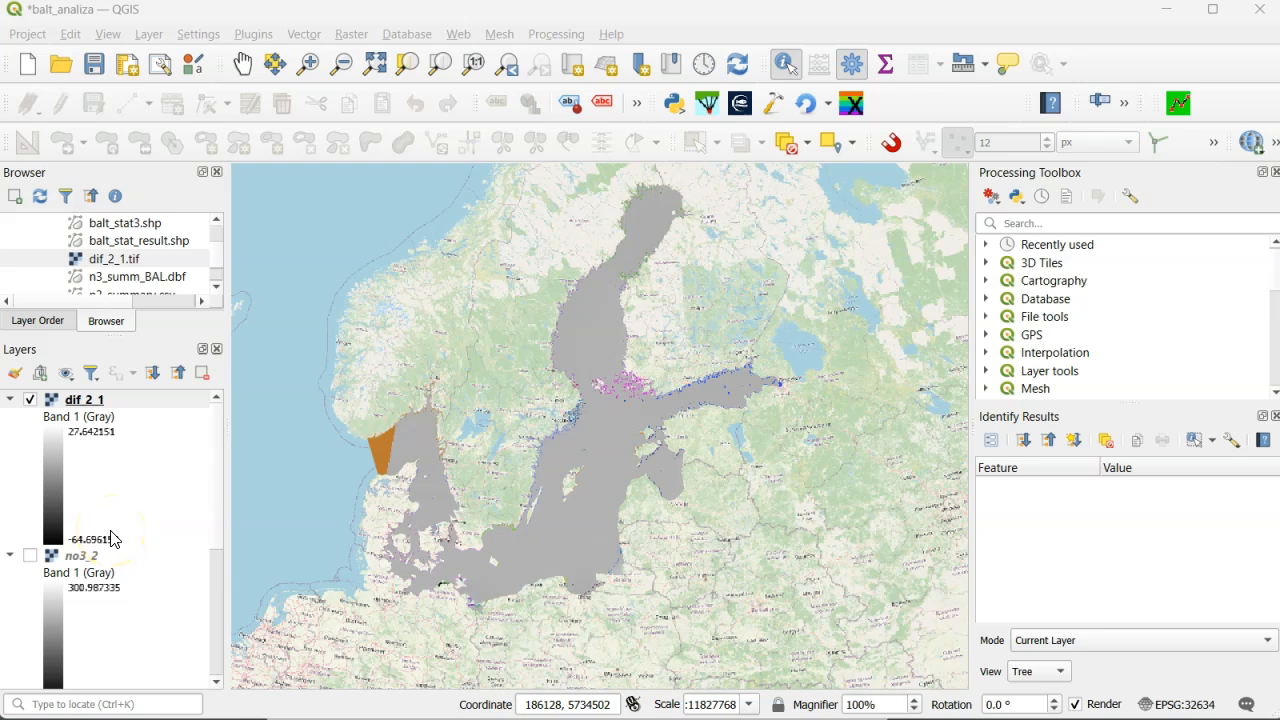
# - Render the dif_2_1 layer as singleband pseudocolor and invert its color ramp
pyautogui.rightClick(86, 405)
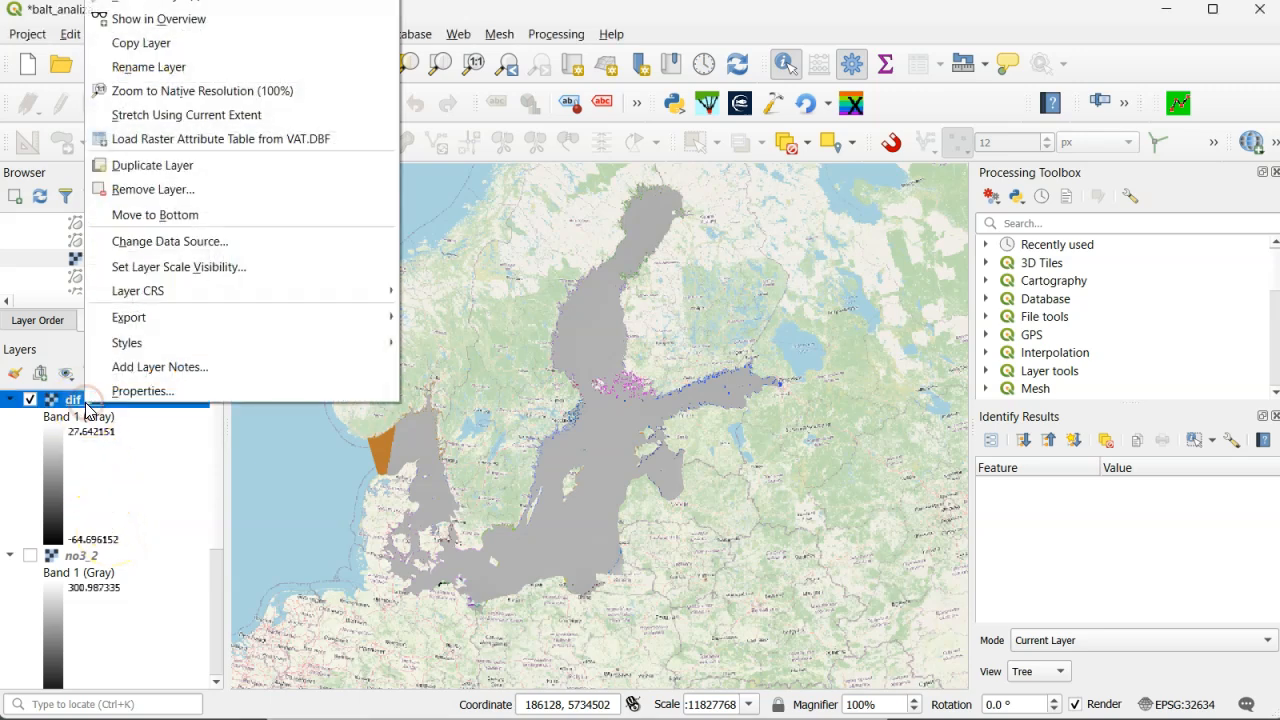
pyautogui.click(128, 391)
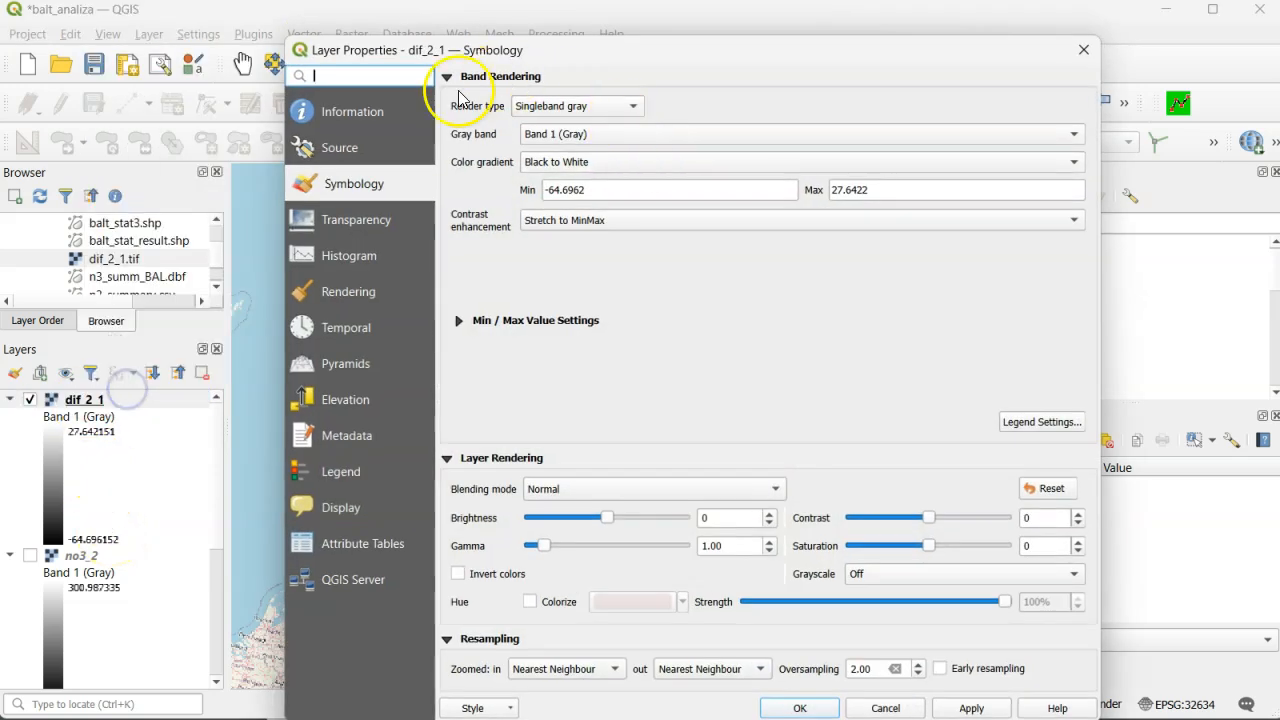
pyautogui.click(620, 106)
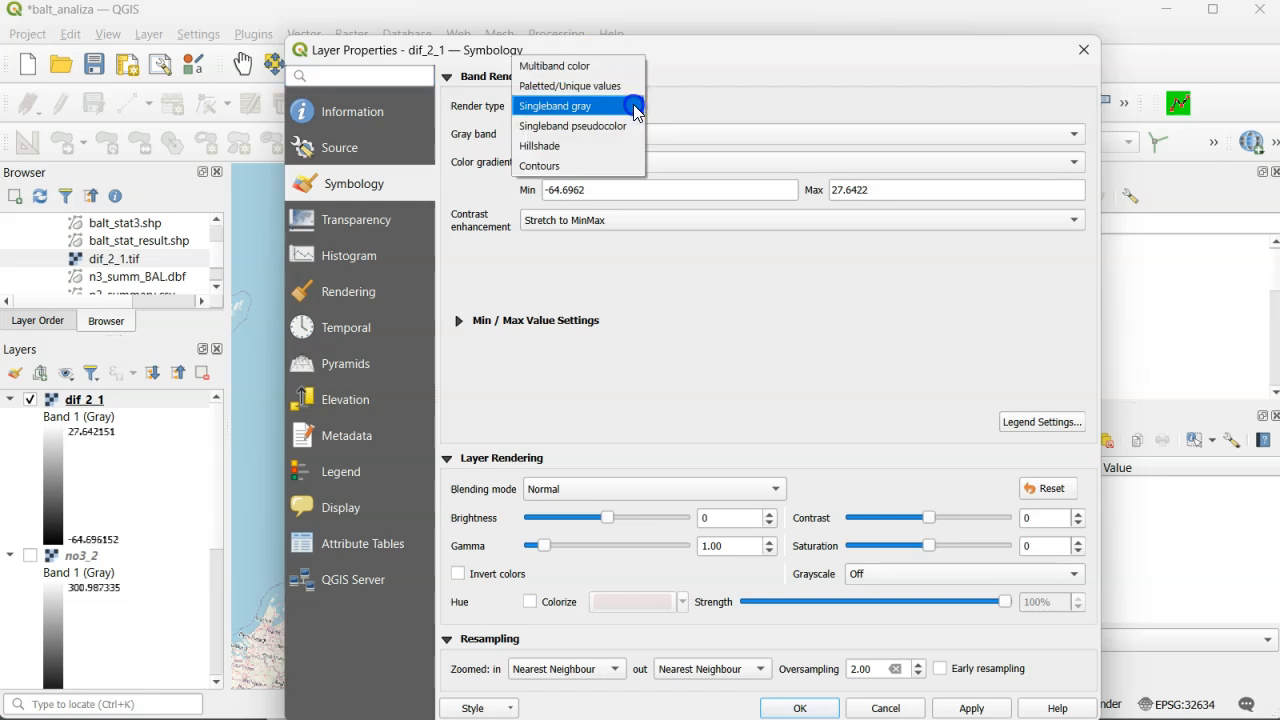
pyautogui.click(604, 126)
pyautogui.moveTo(606, 63); pyautogui.dragTo(476, 33)
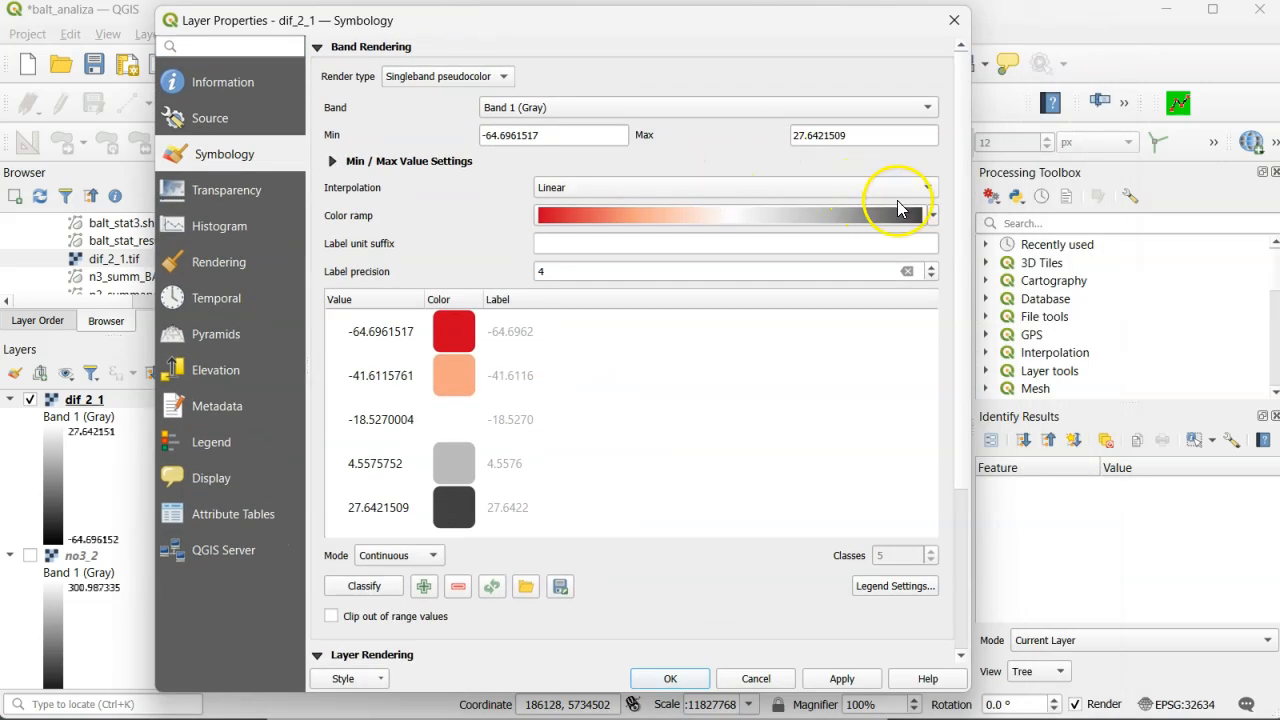
pyautogui.click(932, 216)
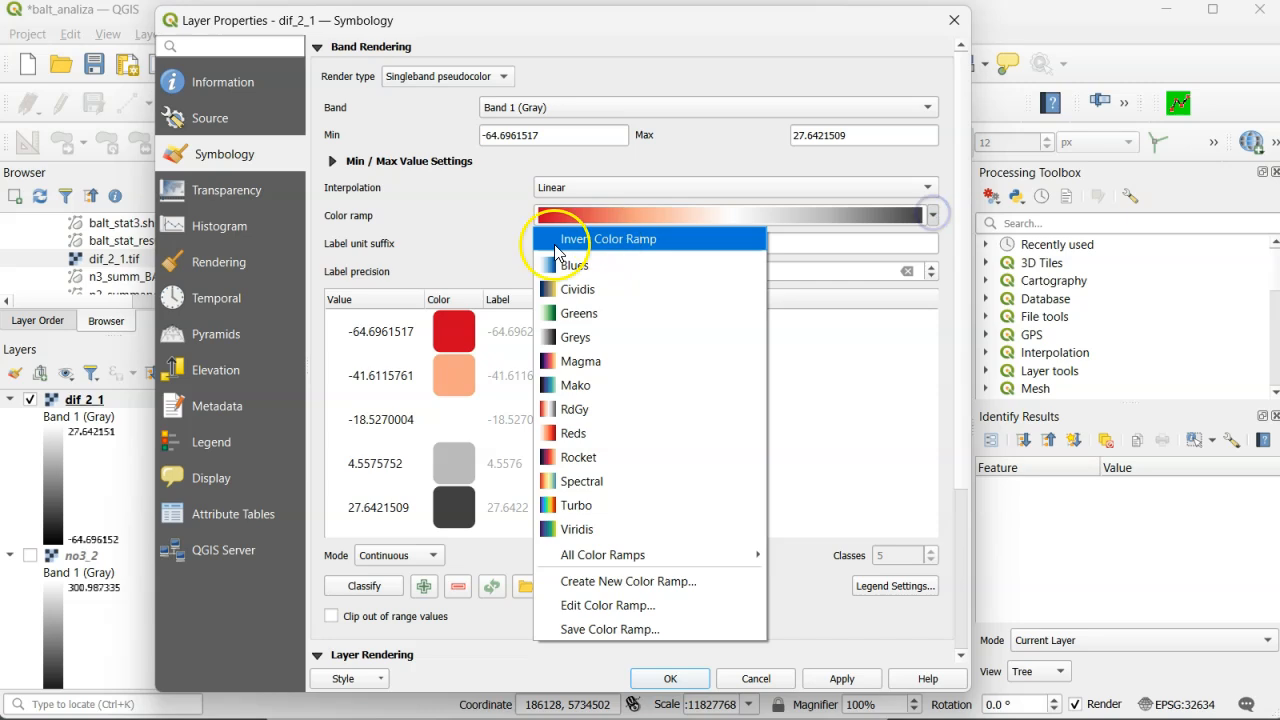
pyautogui.click(555, 240)
# - Classify dif_2_1 in Quantile mode with a label precision of 8 and apply the symbology
pyautogui.click(430, 557)
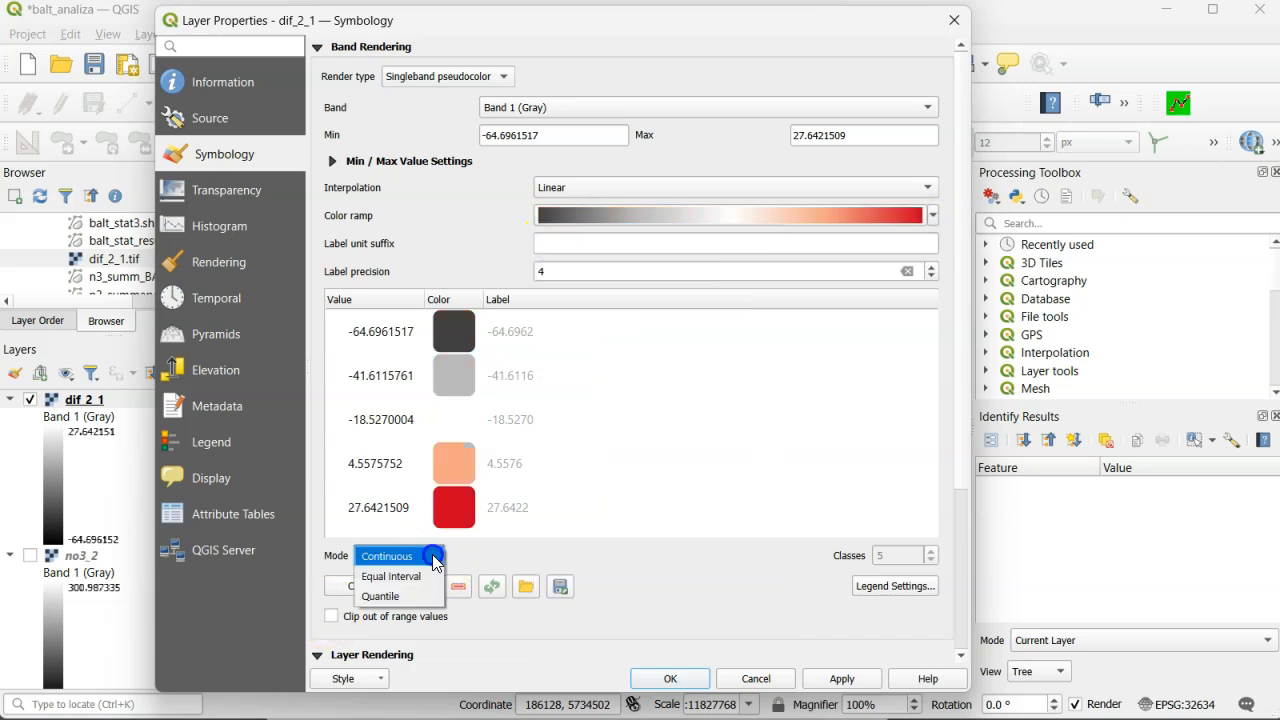
pyautogui.click(400, 595)
pyautogui.doubleClick(654, 272)
pyautogui.write('8')
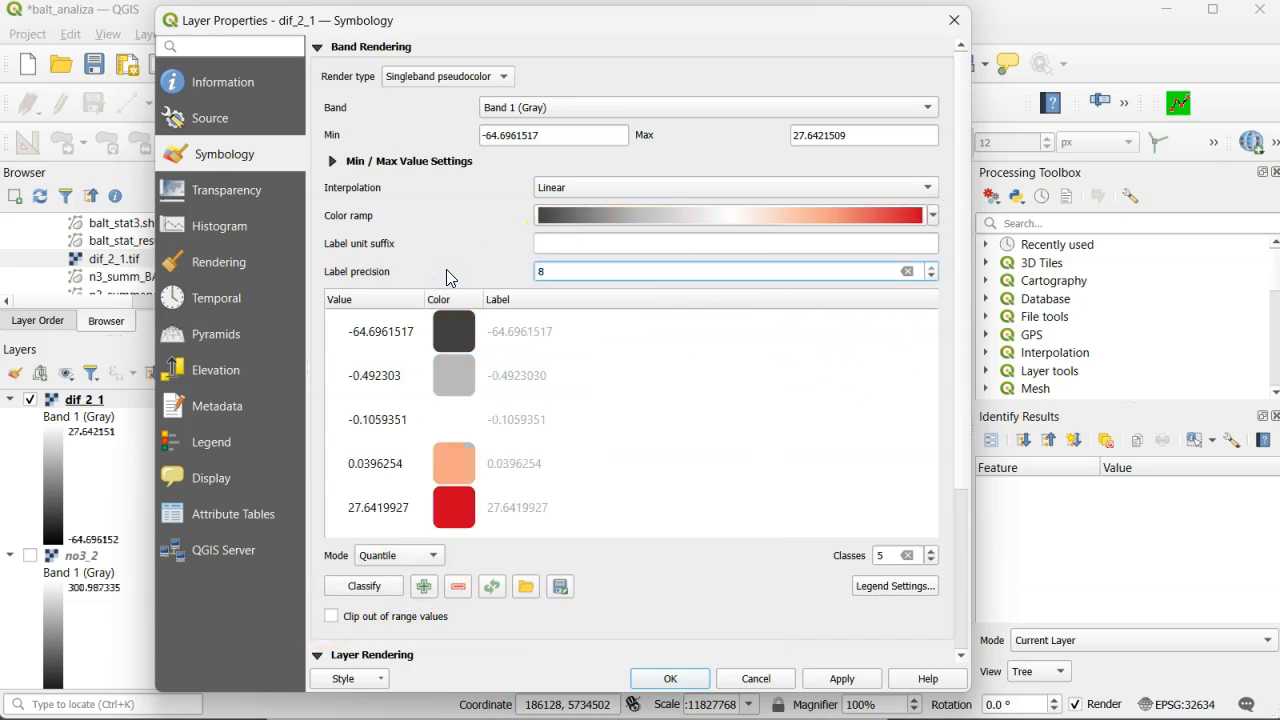
pyautogui.click(366, 587)
pyautogui.click(669, 679)
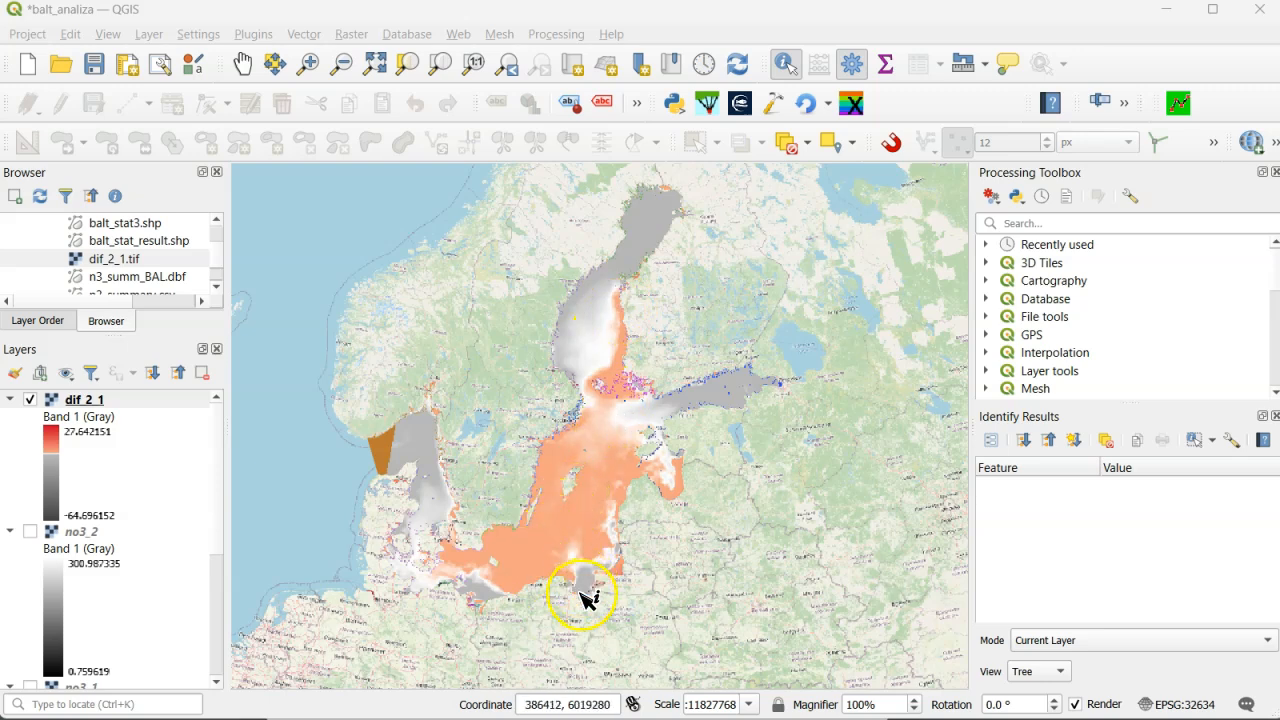
# - Identify dif_2_1 pixel values at several spots along the southern Baltic coast
pyautogui.scroll(2, 586, 585)
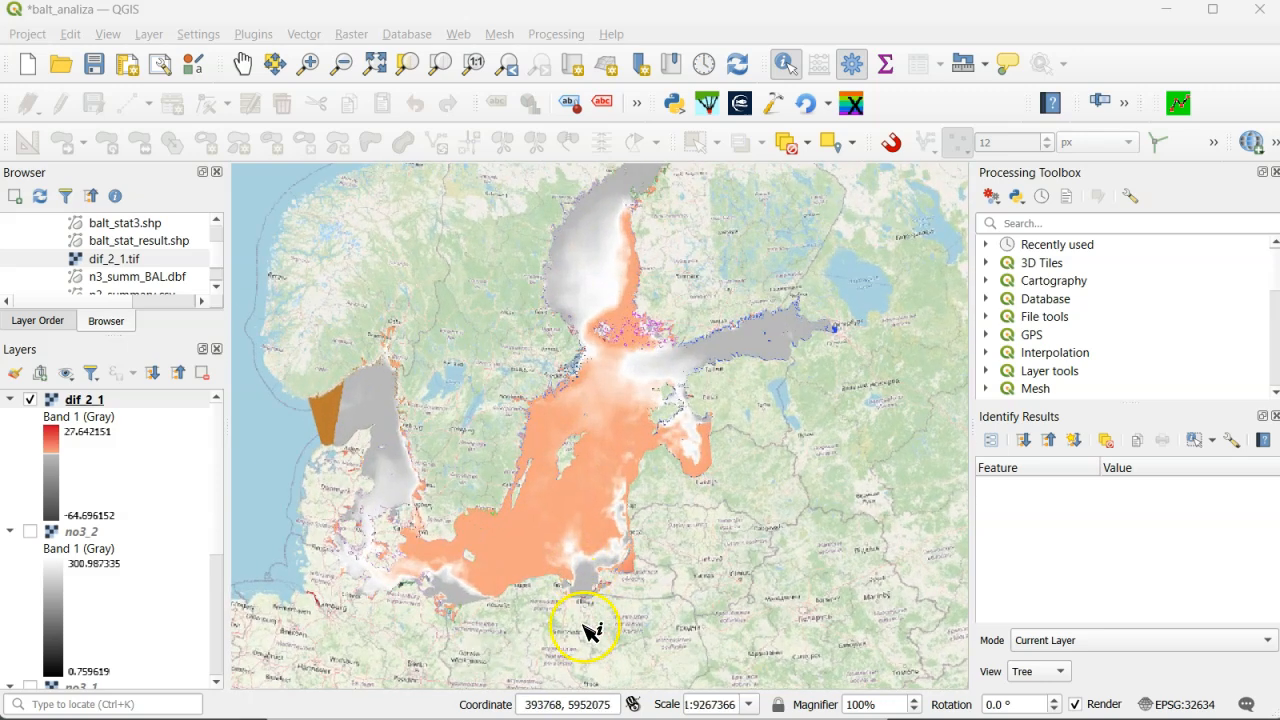
pyautogui.scroll(2, 588, 622)
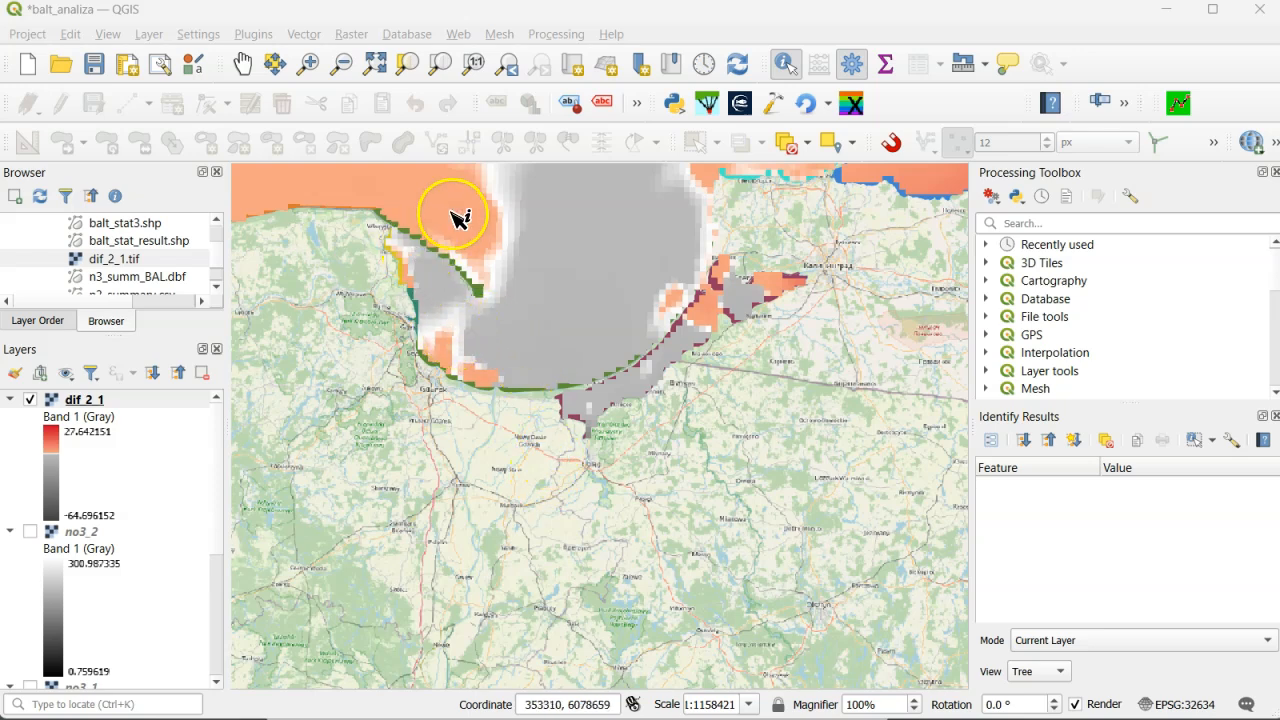
pyautogui.click(609, 302)
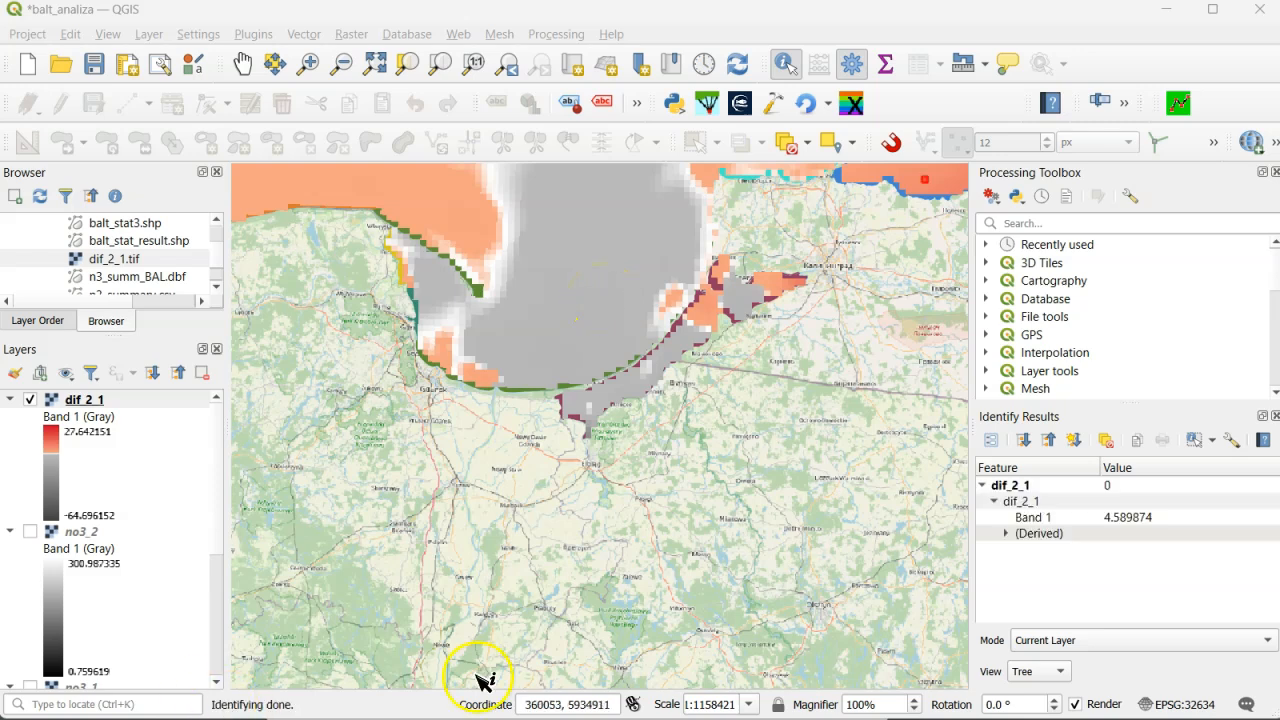
pyautogui.click(86, 403)
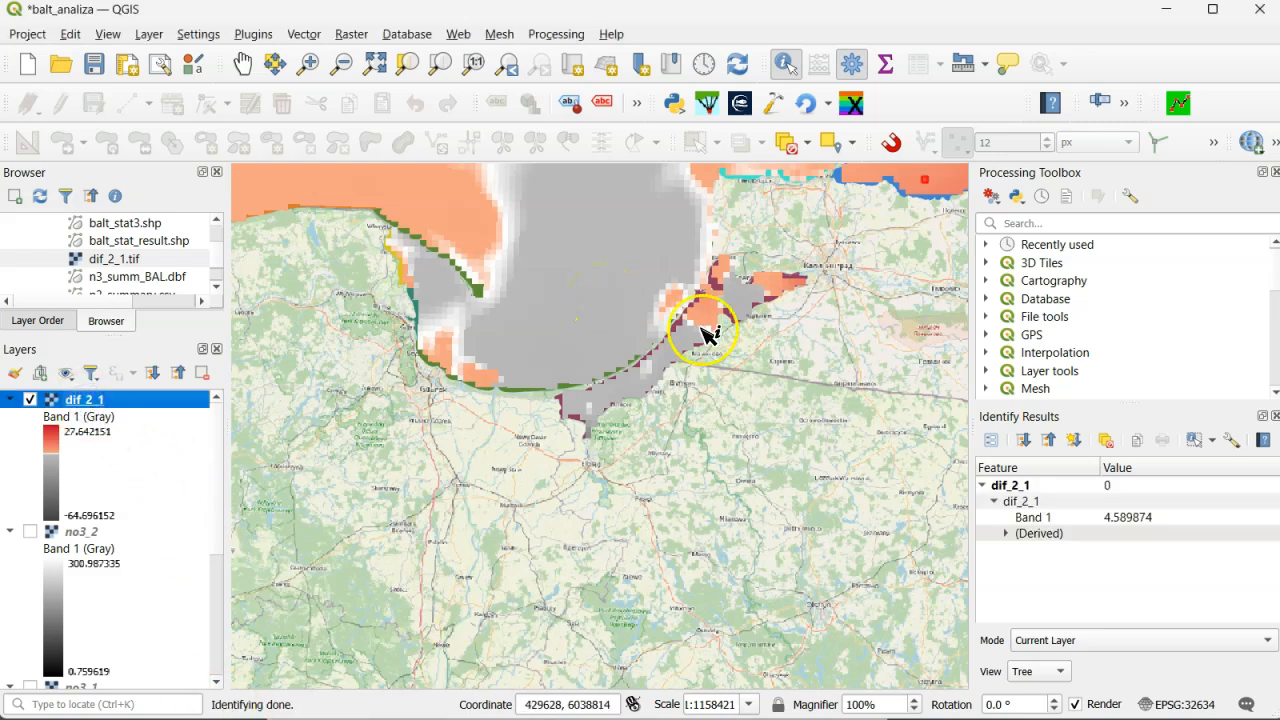
pyautogui.click(453, 214)
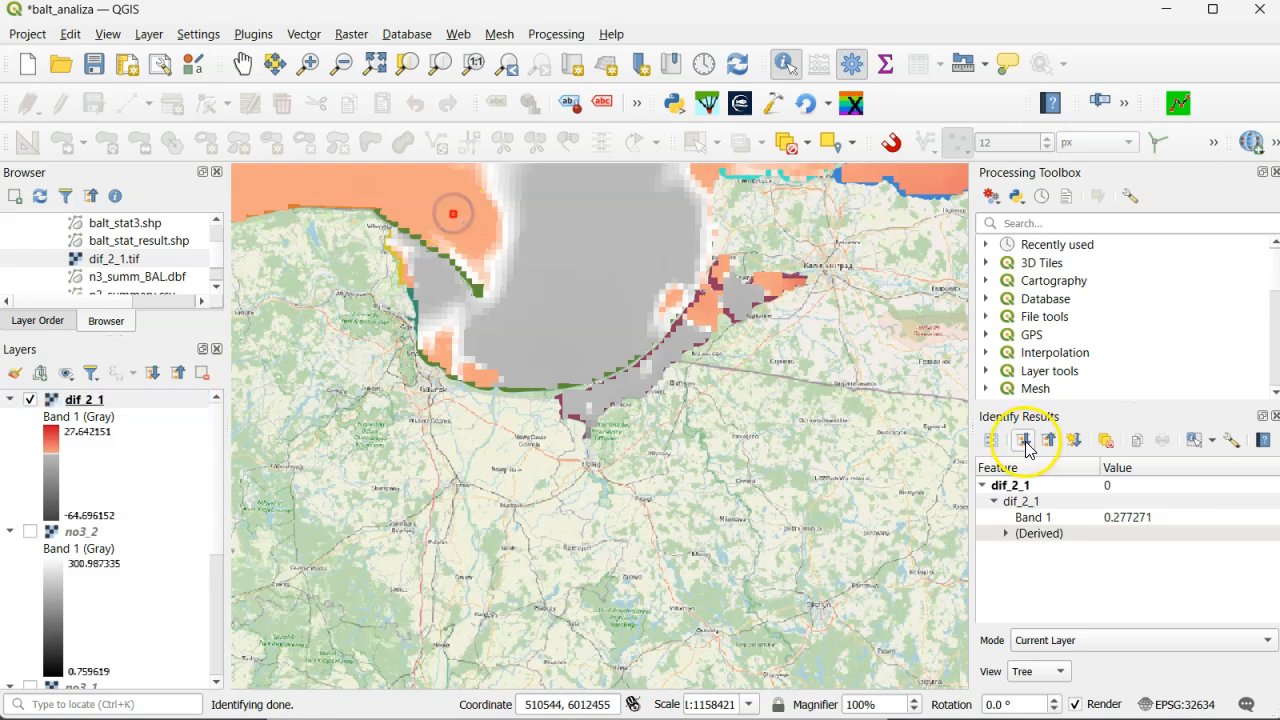
pyautogui.click(785, 288)
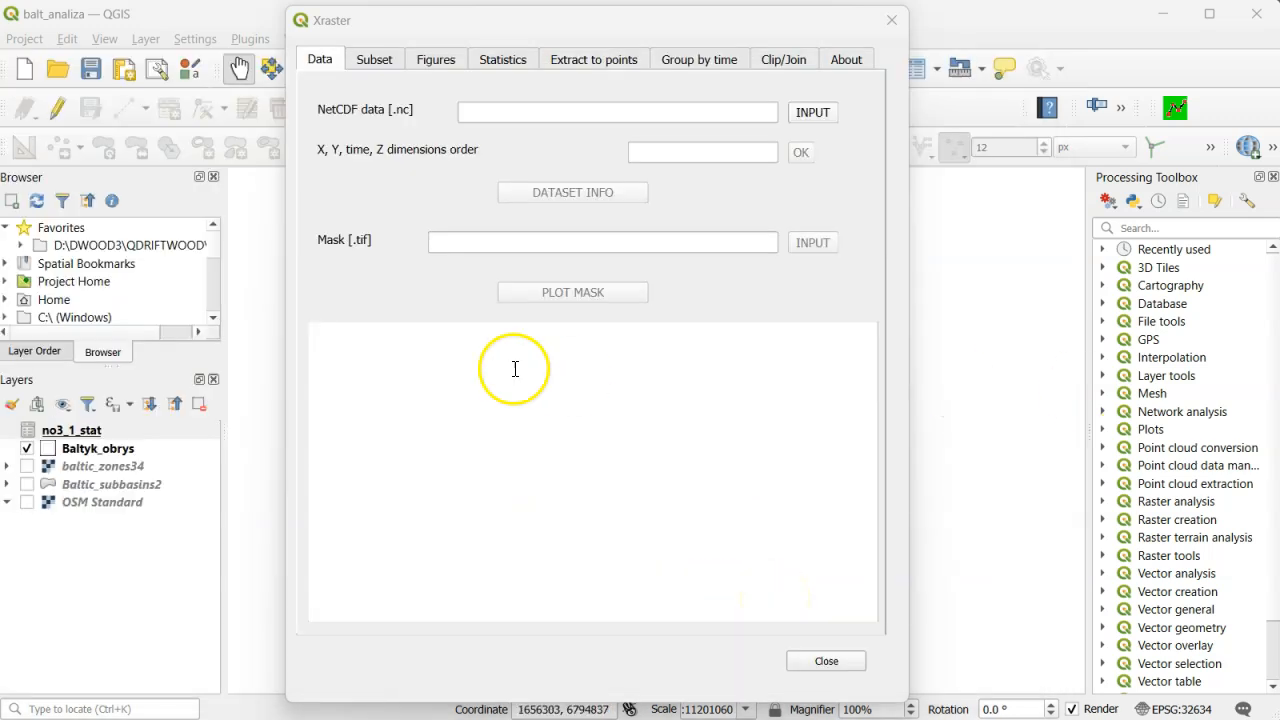
# - Load pbal_o2_m_1993_2023.nc from D:/XRAST/BALEUTROF/DATA into Xraster with dimensions order 2,1,3,0
pyautogui.click(812, 112)
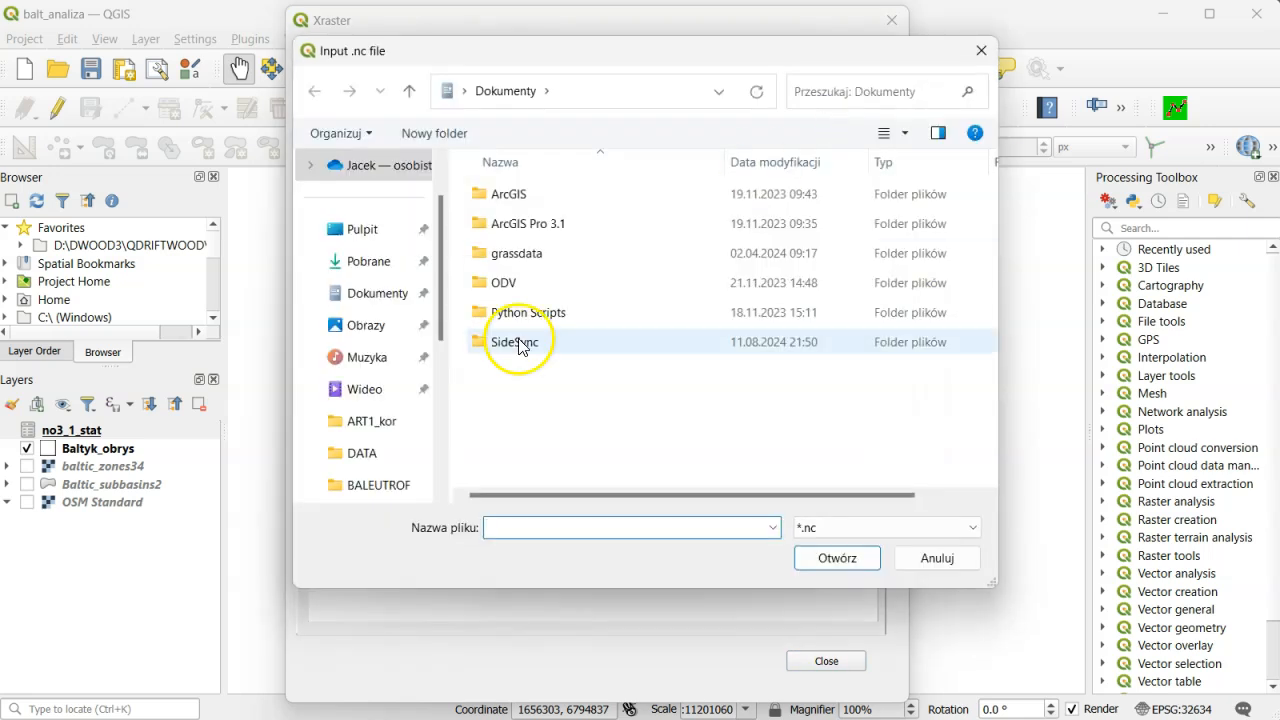
pyautogui.scroll(-3, 419, 422)
pyautogui.scroll(-3, 419, 422)
pyautogui.click(392, 325)
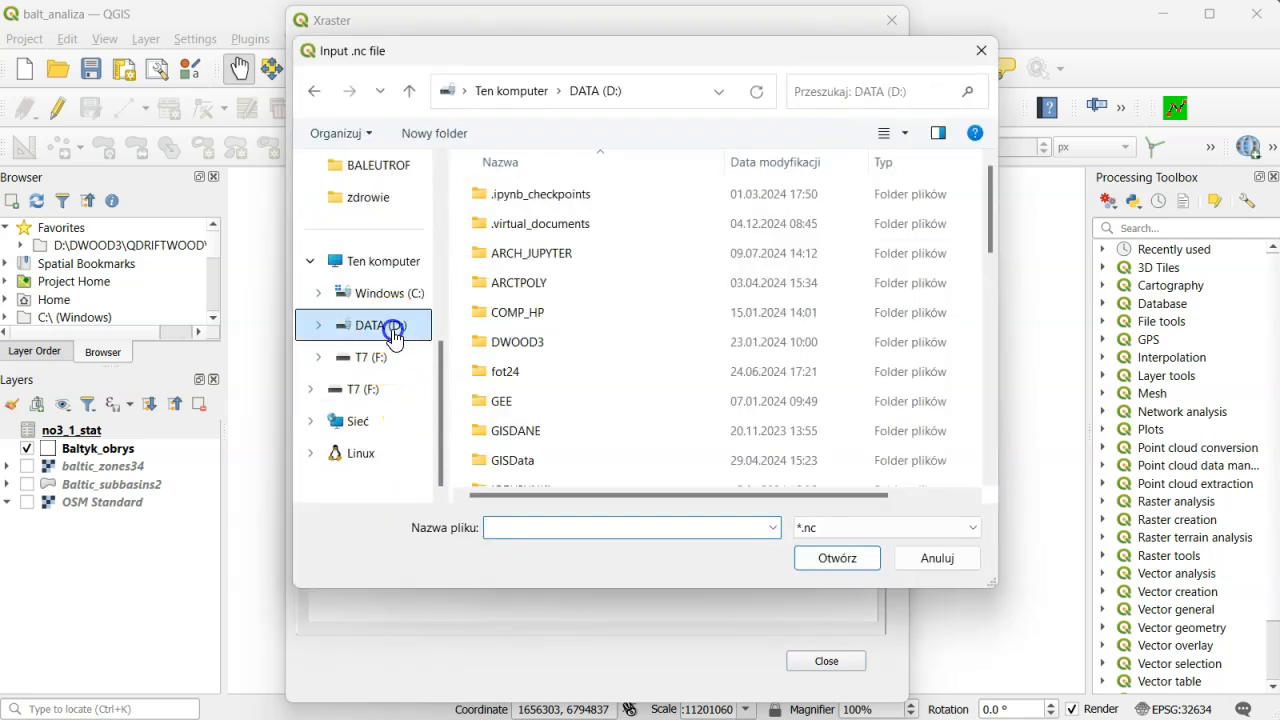
pyautogui.scroll(-5, 525, 378)
pyautogui.scroll(-1, 525, 378)
pyautogui.doubleClick(523, 446)
pyautogui.doubleClick(531, 251)
pyautogui.doubleClick(537, 257)
pyautogui.click(803, 247)
pyautogui.click(837, 558)
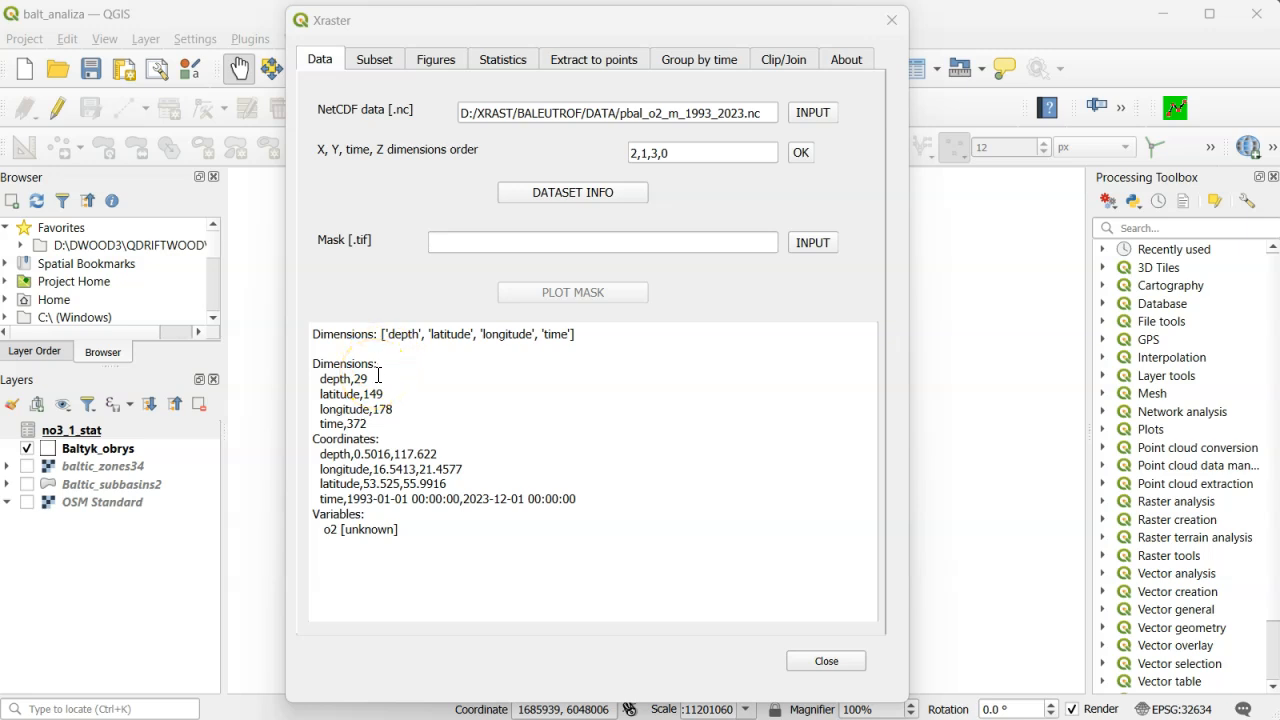
# - Set the calculation for the o2 variable to *32/1000 and apply the selection without subset limits
pyautogui.click(376, 62)
pyautogui.click(462, 153)
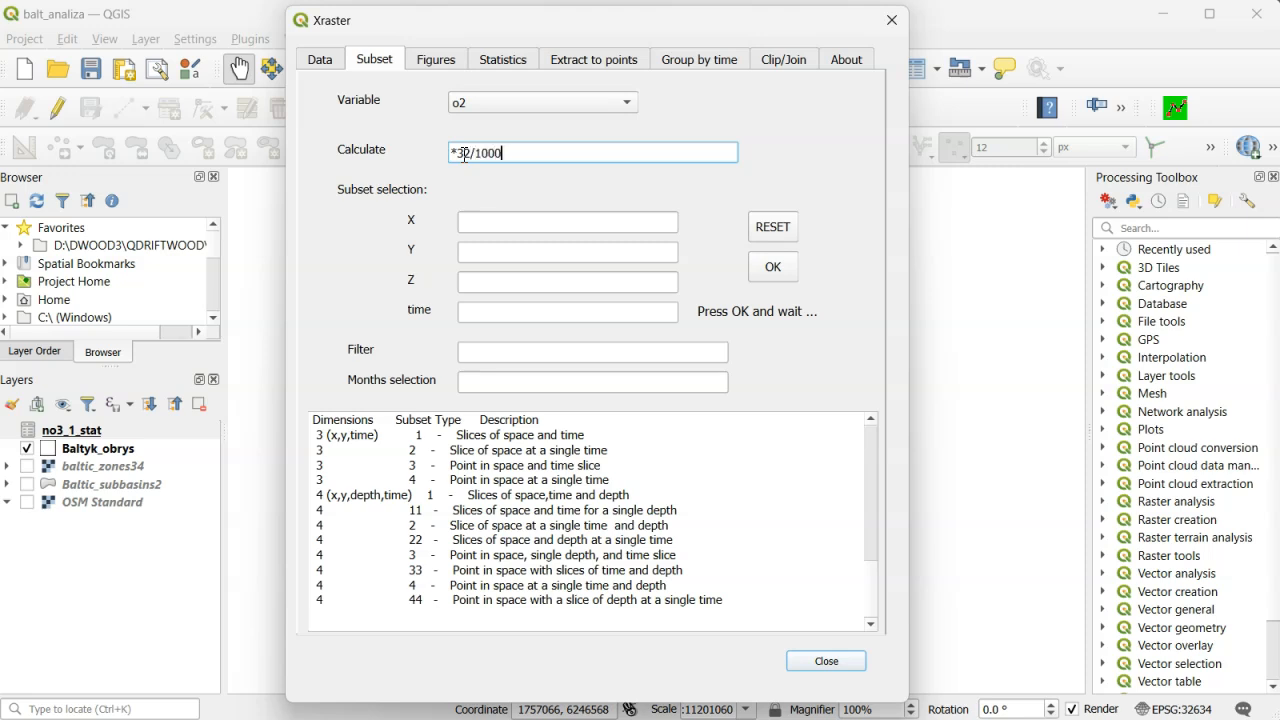
pyautogui.click(38, 647)
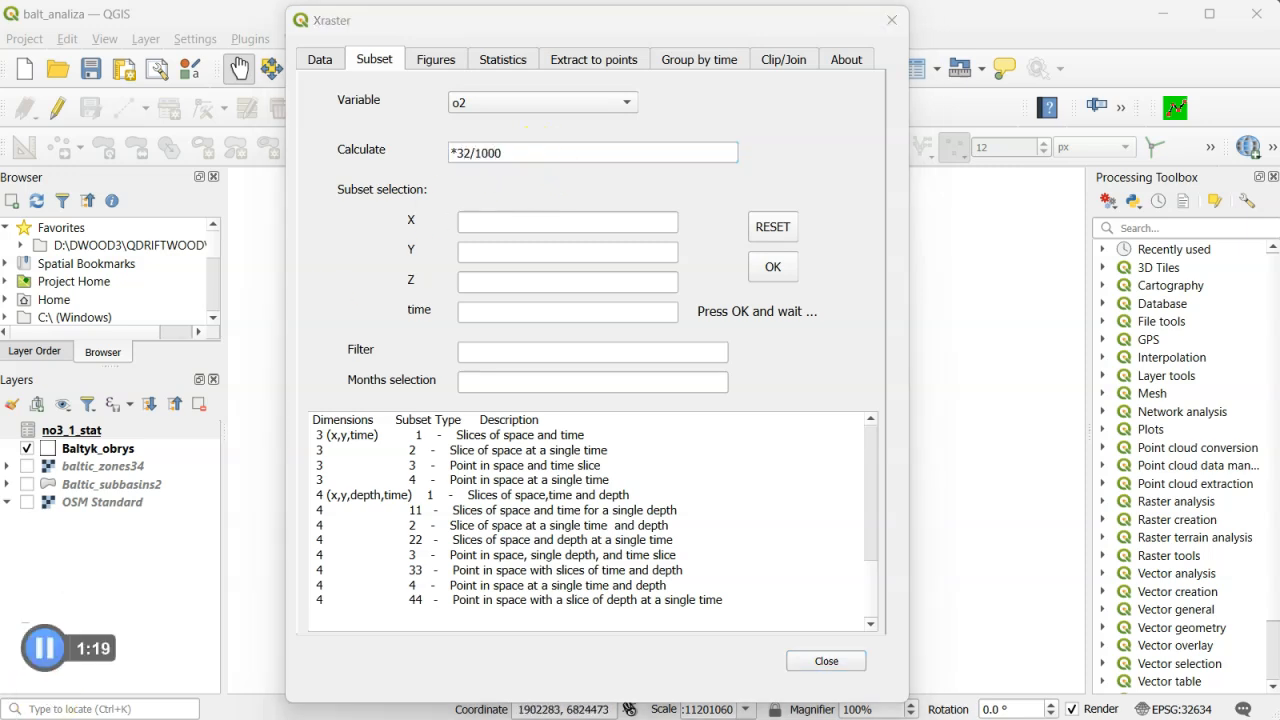
pyautogui.click(705, 198)
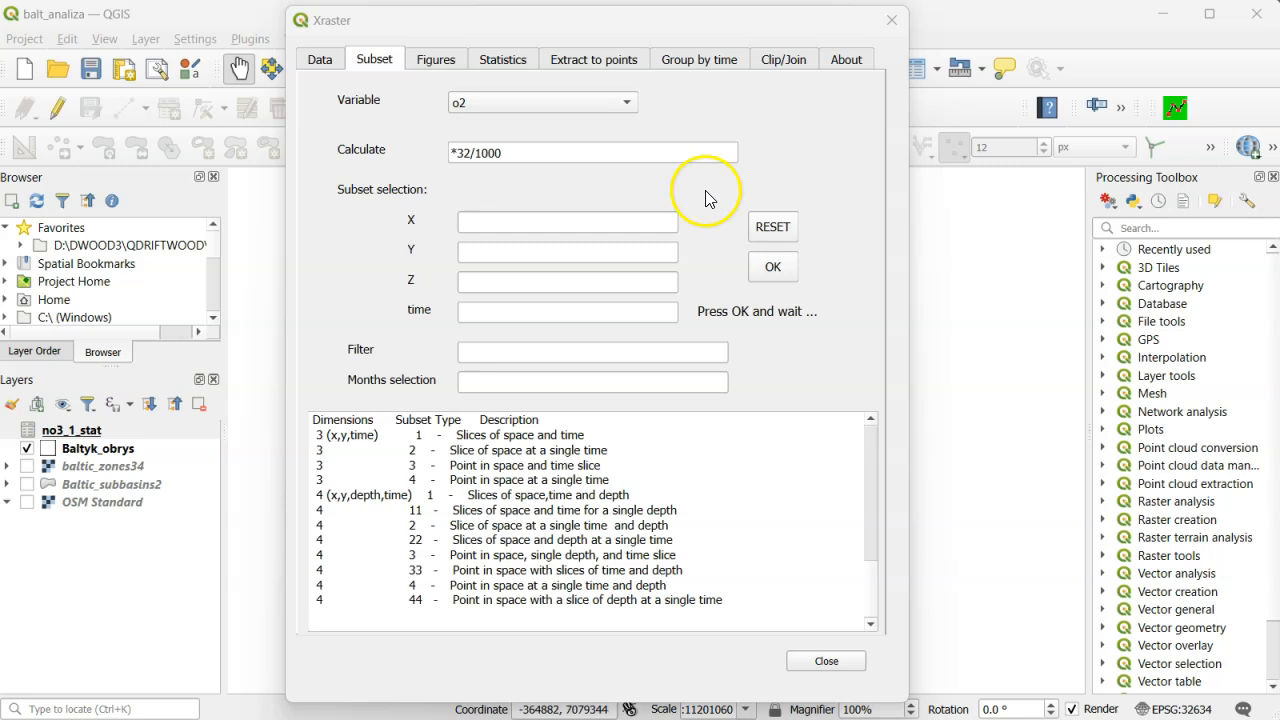
pyautogui.click(770, 270)
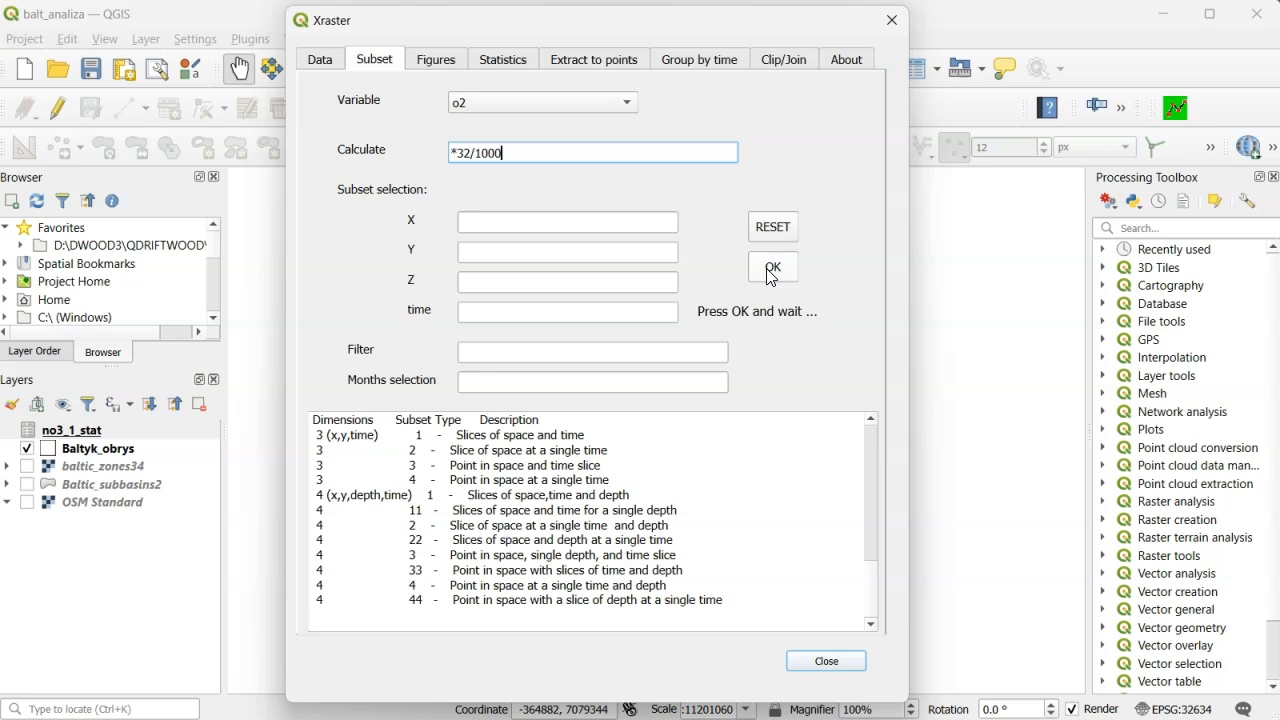
pyautogui.click(706, 298)
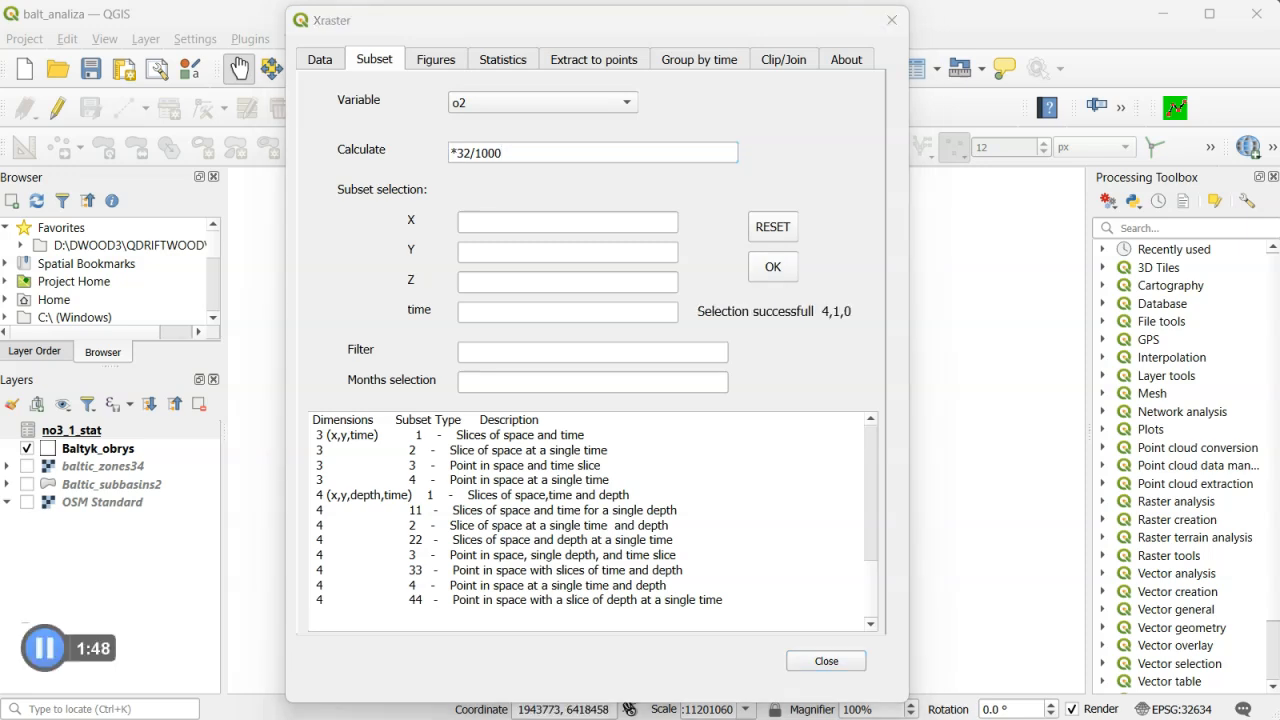
pyautogui.click(736, 18)
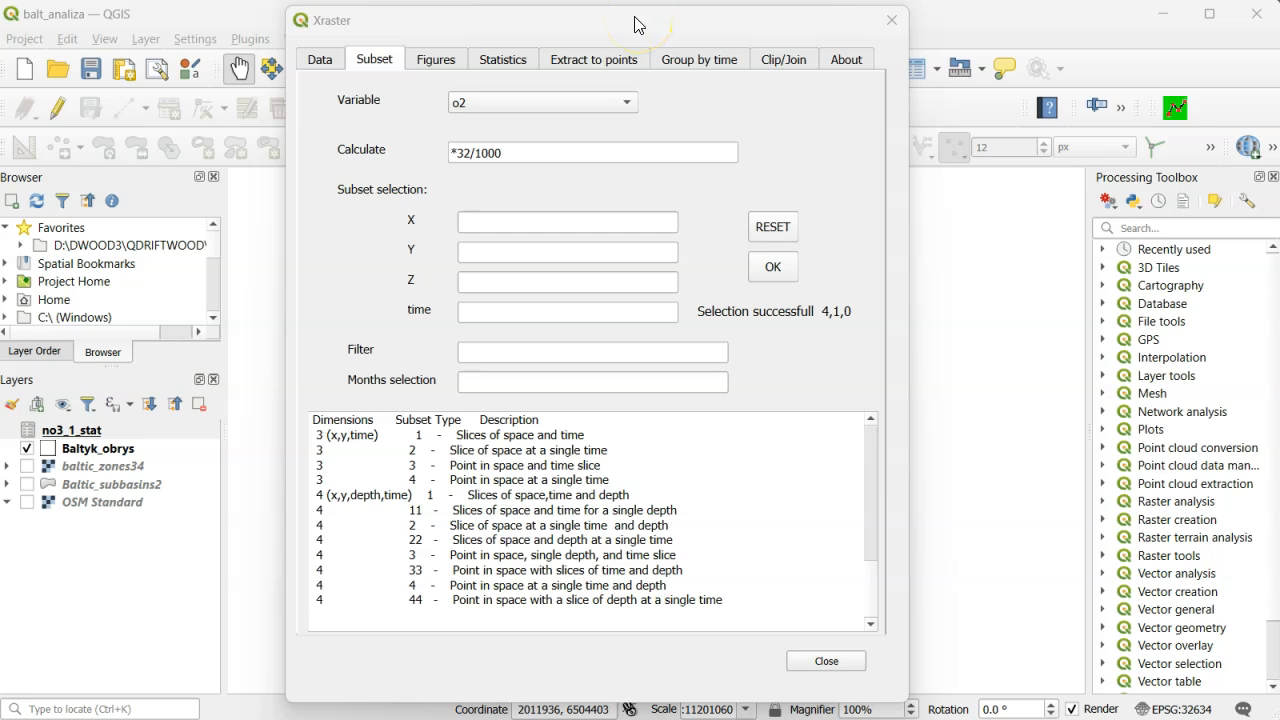
# - Plot the time-summary min map of o2 at the bottom, and move and enlarge the figure window to show the whole map
pyautogui.click(500, 62)
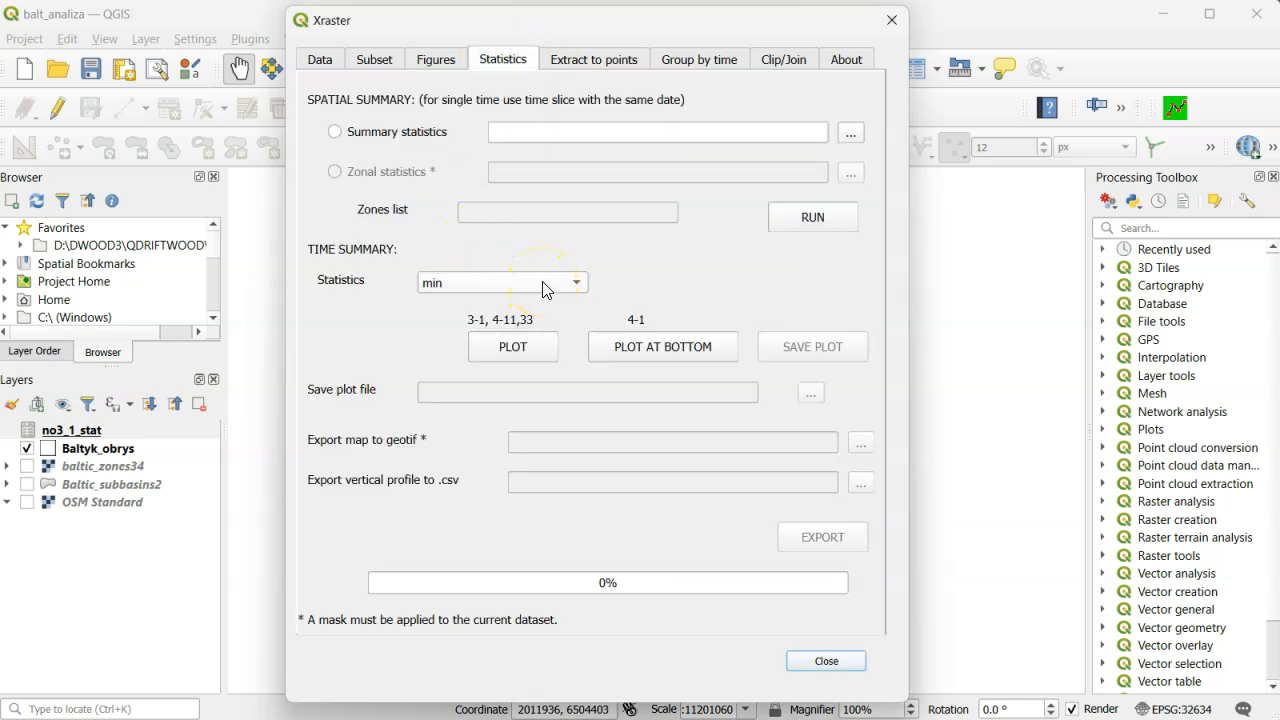
pyautogui.click(674, 350)
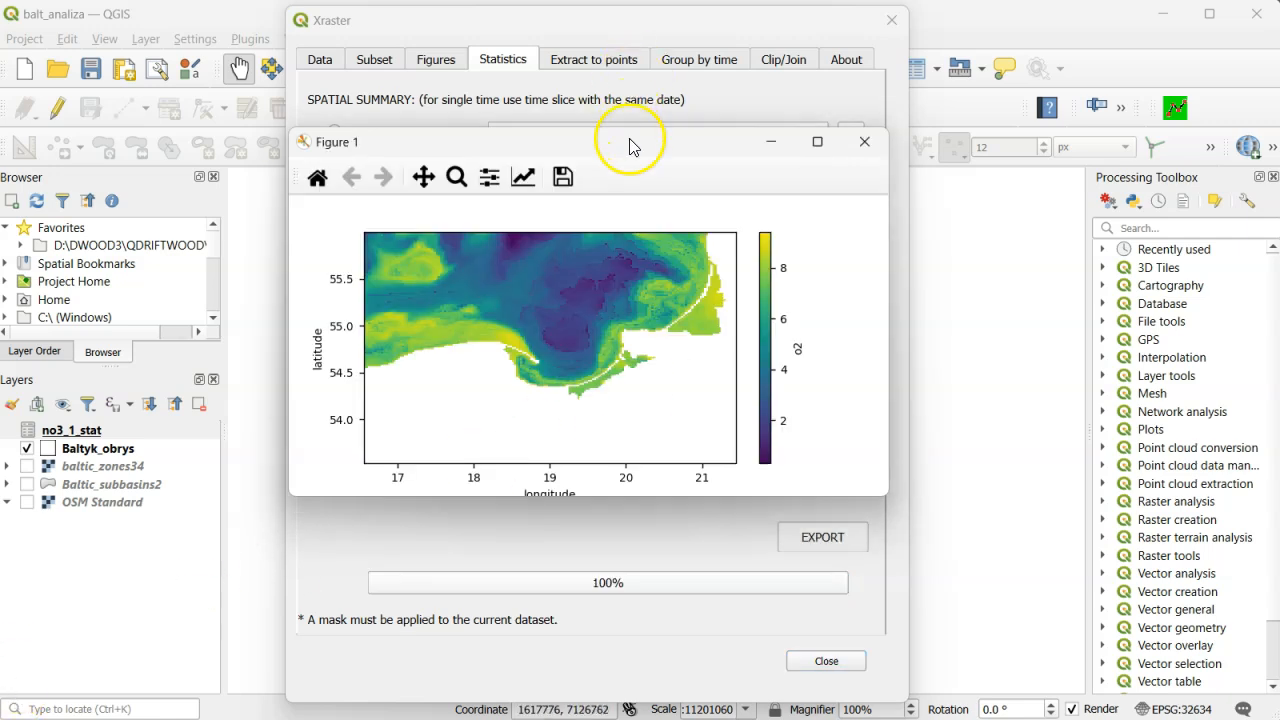
pyautogui.moveTo(631, 140); pyautogui.dragTo(1010, 69)
pyautogui.moveTo(1037, 419); pyautogui.dragTo(1046, 513)
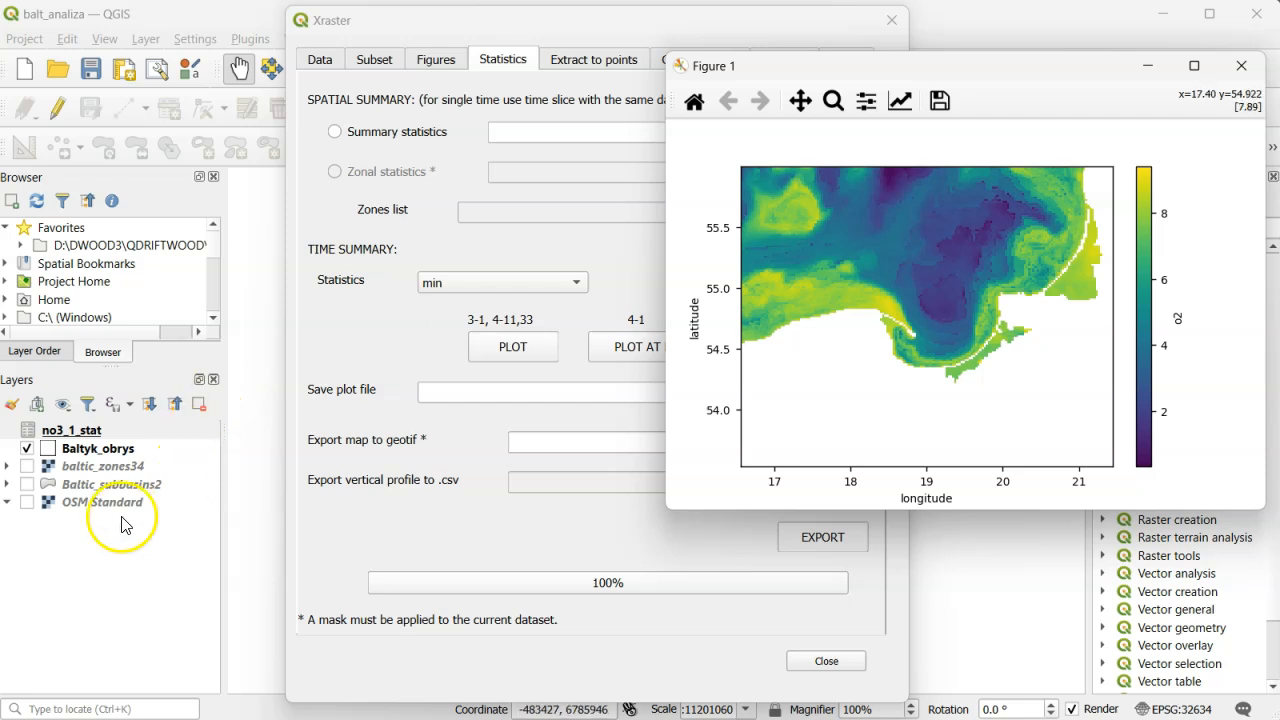
# - Subset the o2 variable to the point X 19.04, Y 54.82 and apply the selection
pyautogui.click(372, 57)
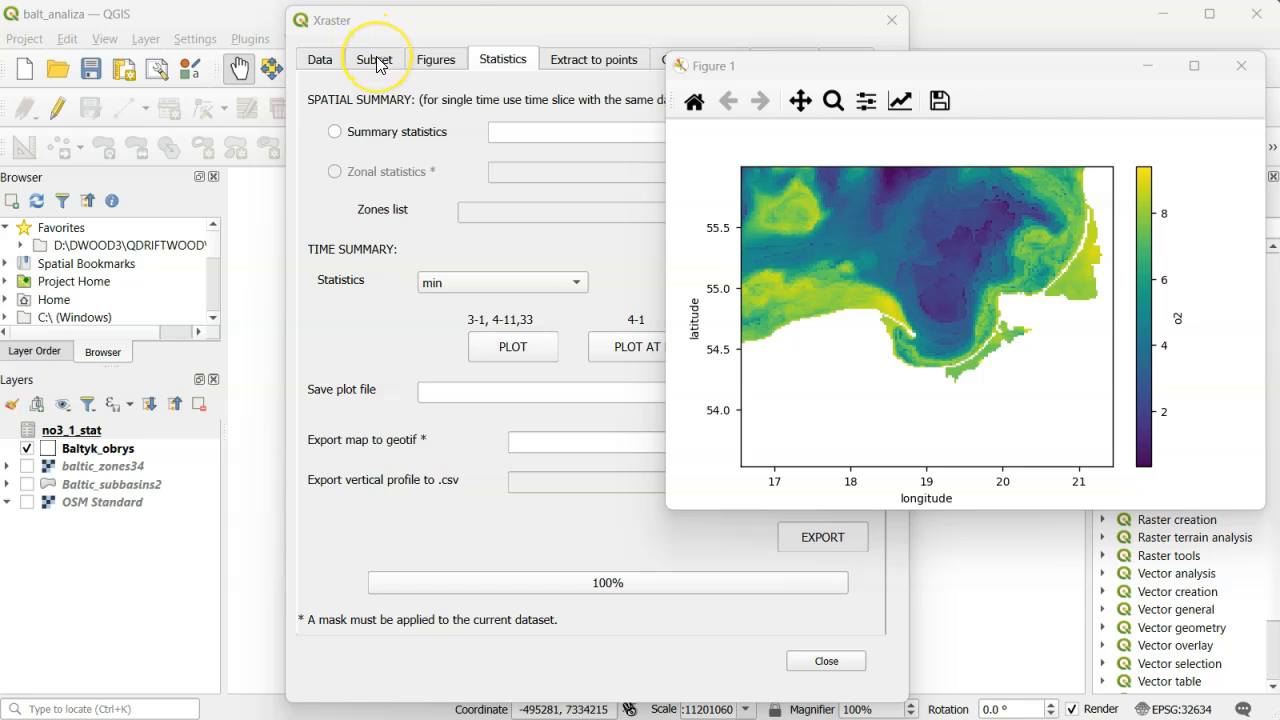
pyautogui.click(484, 222)
pyautogui.write('19.')
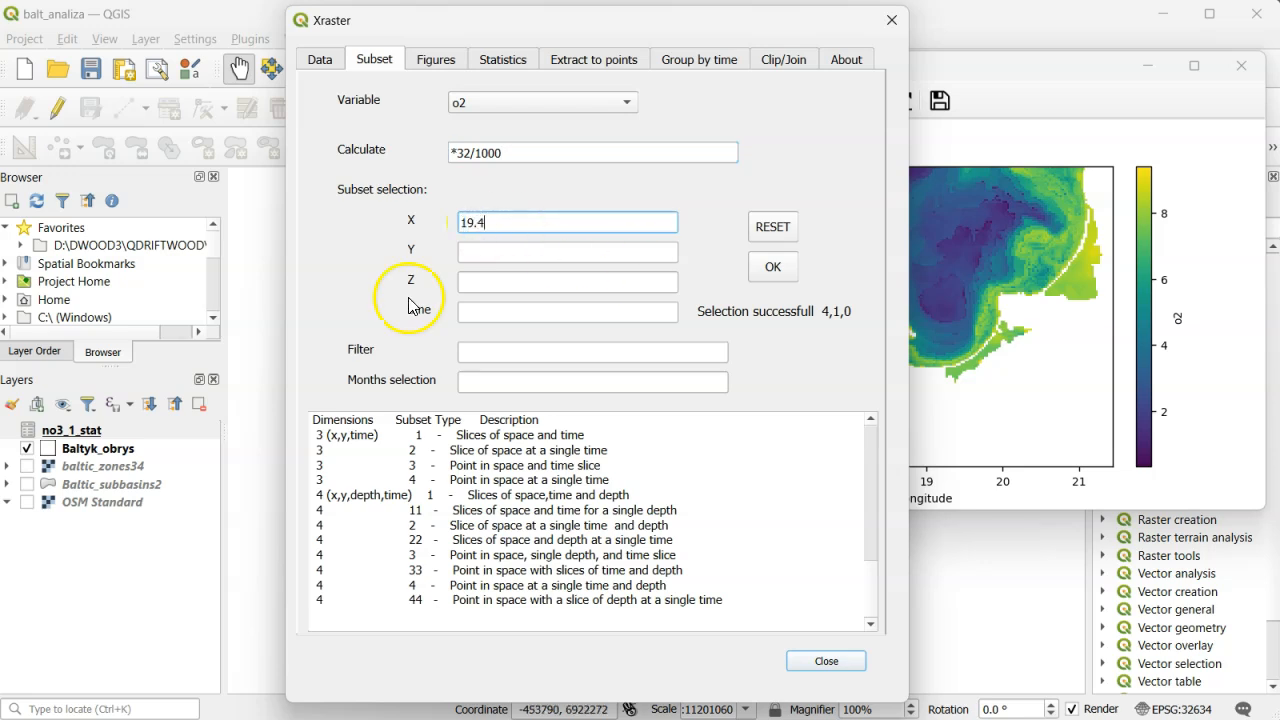
pyautogui.write('04')
pyautogui.click(478, 249)
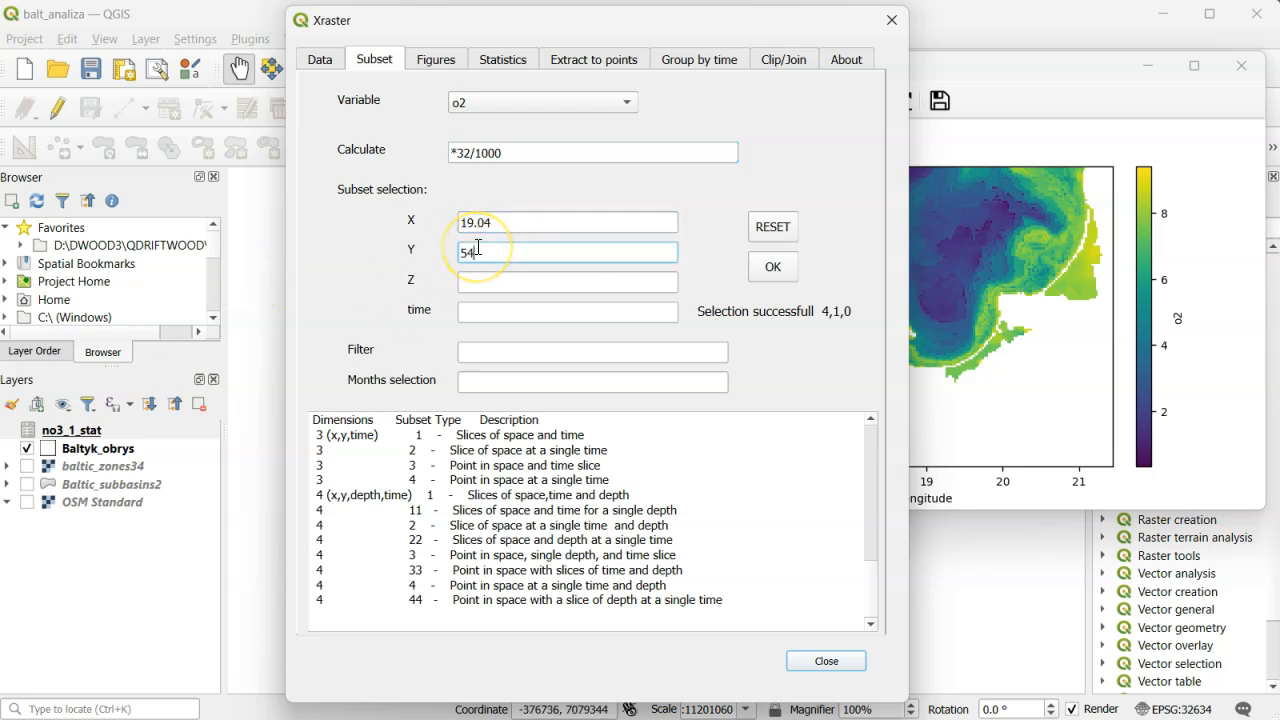
pyautogui.write('54.82')
pyautogui.click(765, 267)
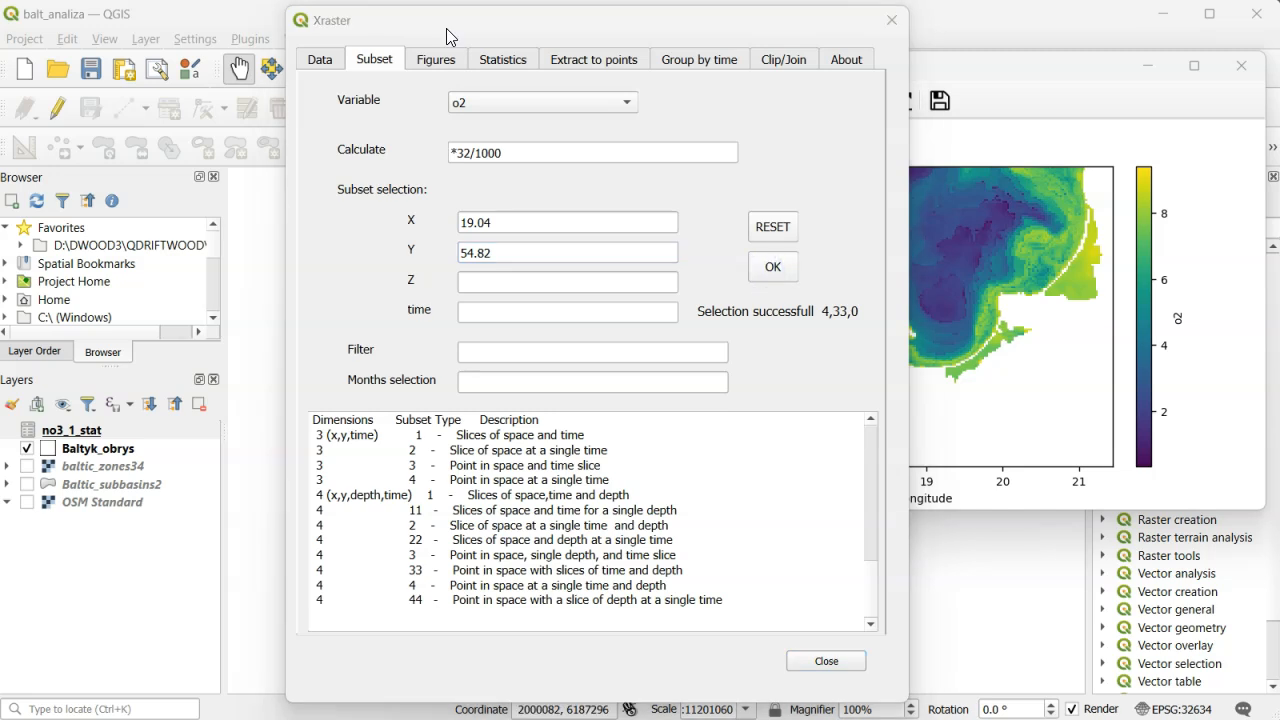
# - Plot the depth-time cross-section of o2 for the selected point and widen its figure window
pyautogui.click(437, 59)
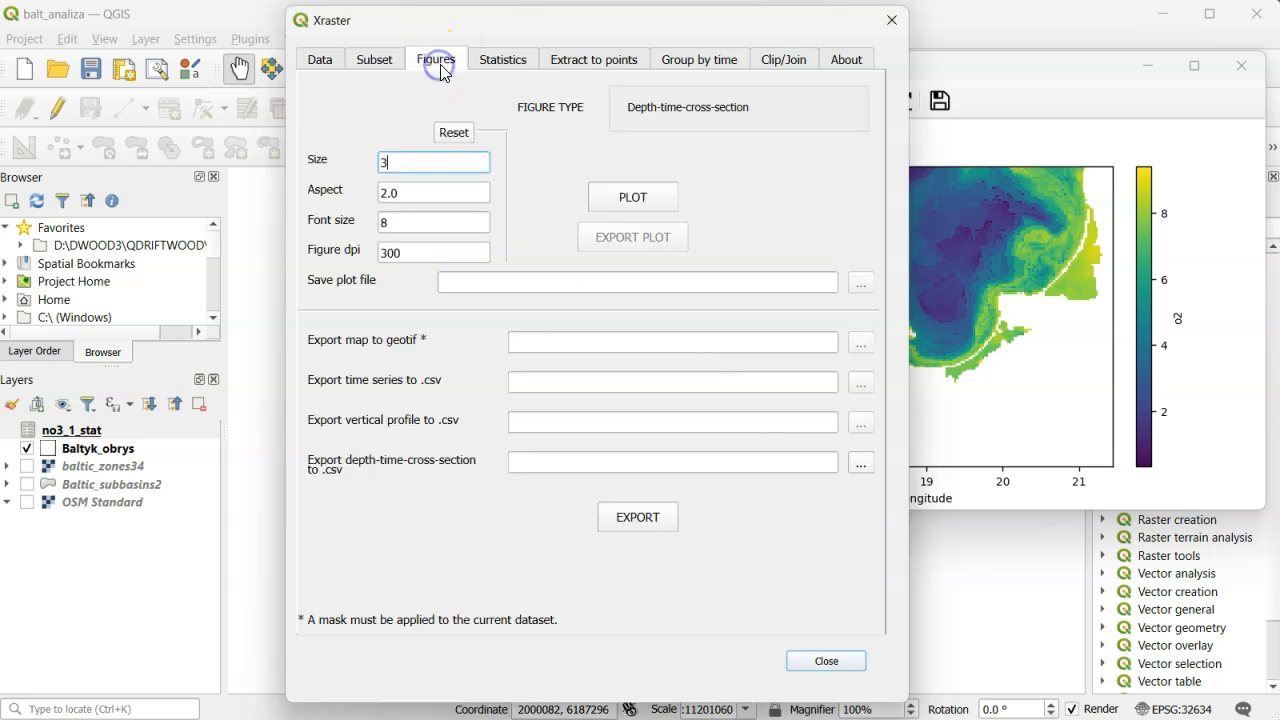
pyautogui.click(625, 210)
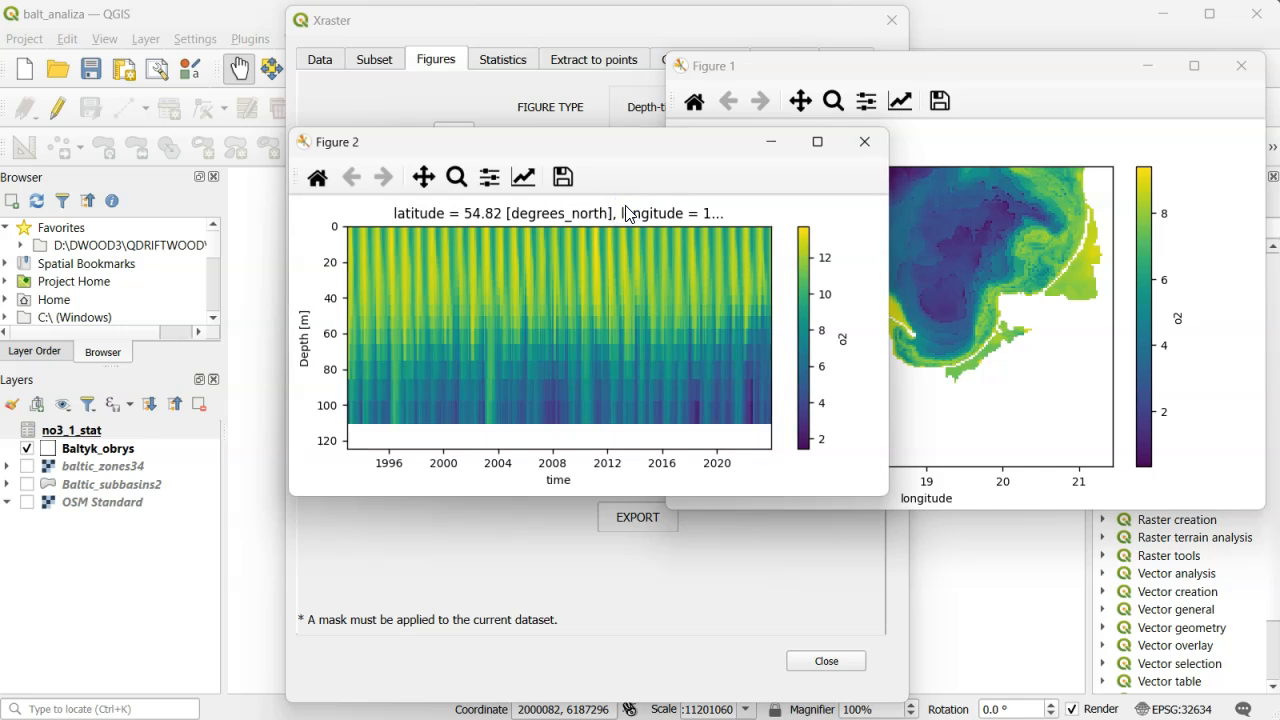
pyautogui.moveTo(889, 314); pyautogui.dragTo(1106, 328)
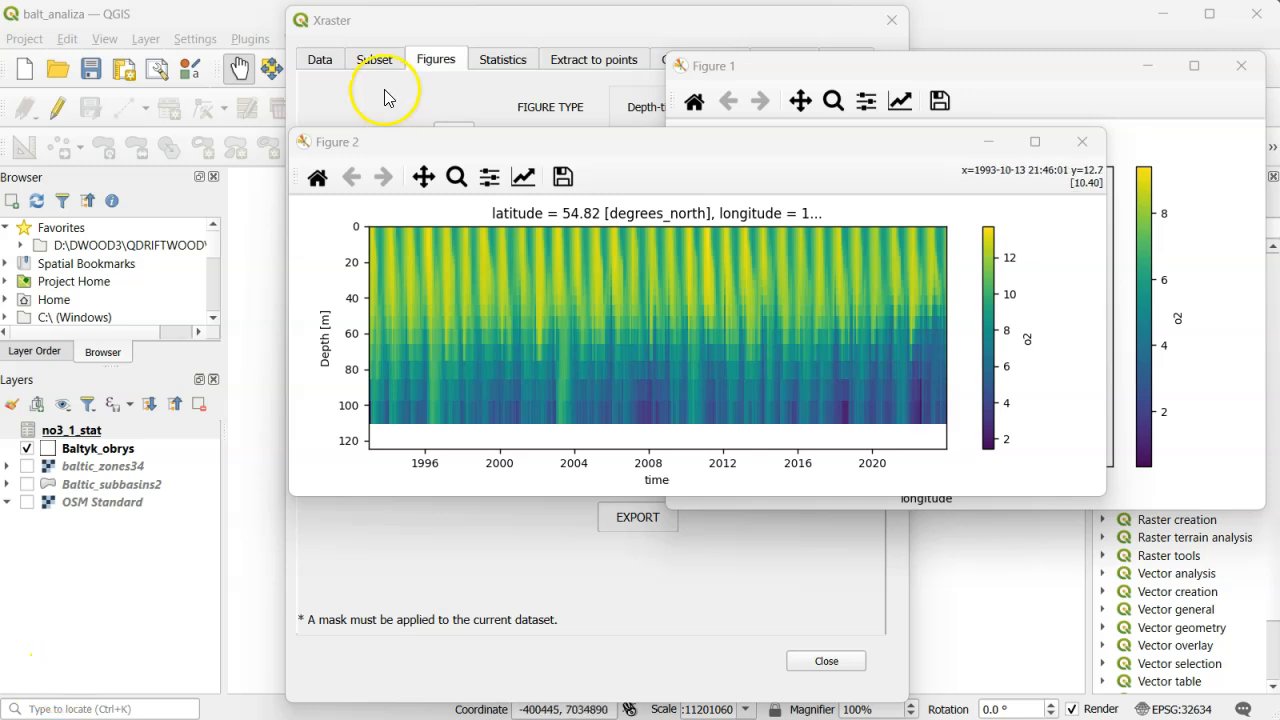
# - Restrict the point selection to the time '2022-8' and apply it
pyautogui.click(375, 60)
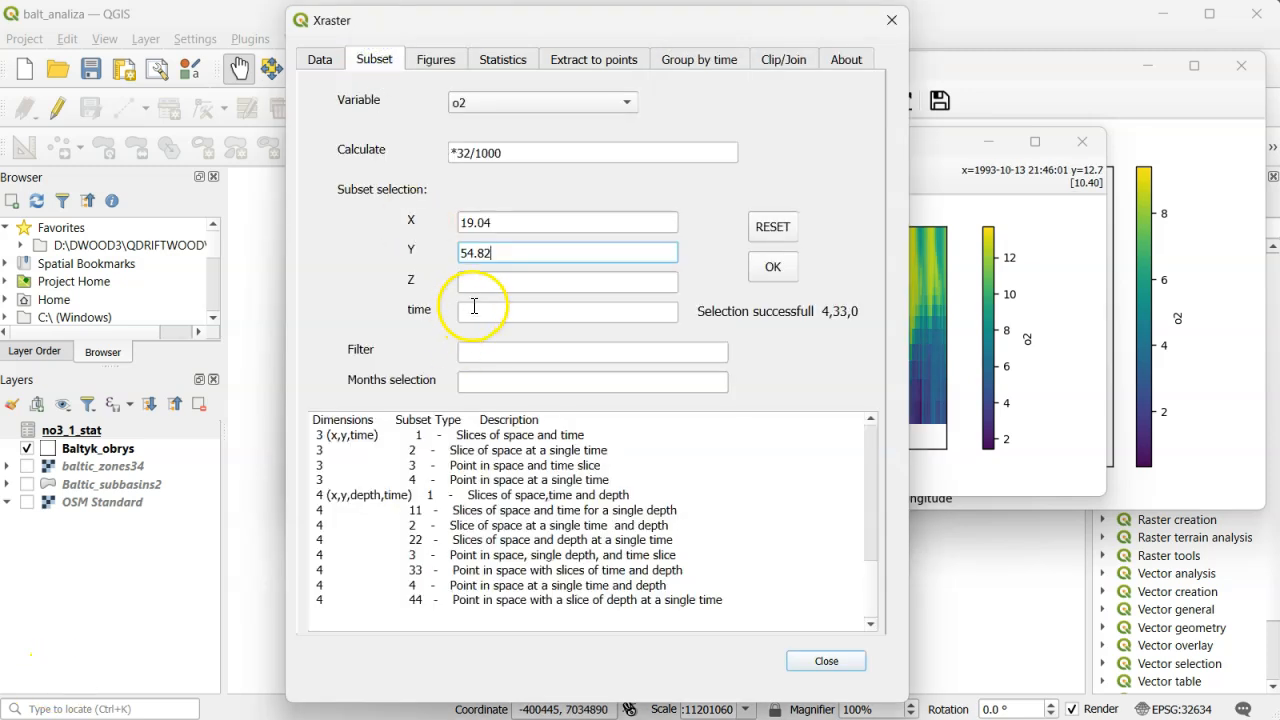
pyautogui.click(476, 314)
pyautogui.write("'2022-8'")
pyautogui.click(772, 268)
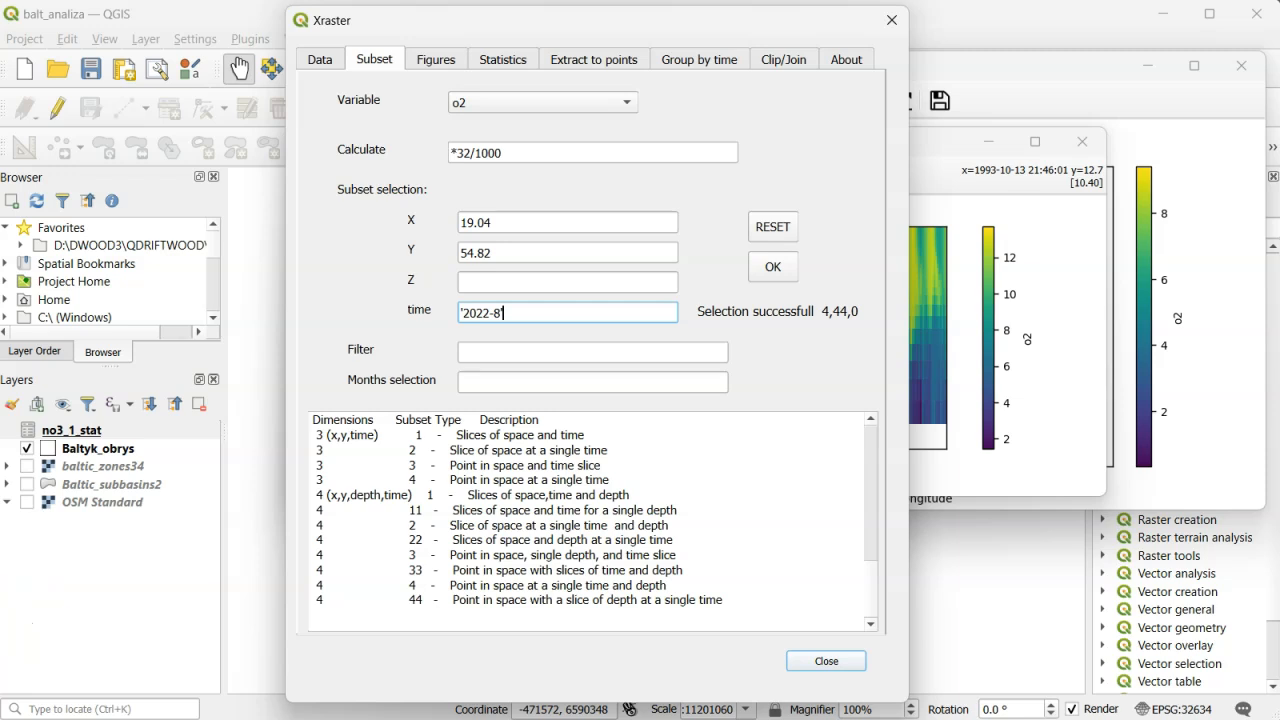
# - Plot the vertical o2 profile, then move its figure window aside and make it taller and narrower
pyautogui.click(435, 60)
pyautogui.click(631, 197)
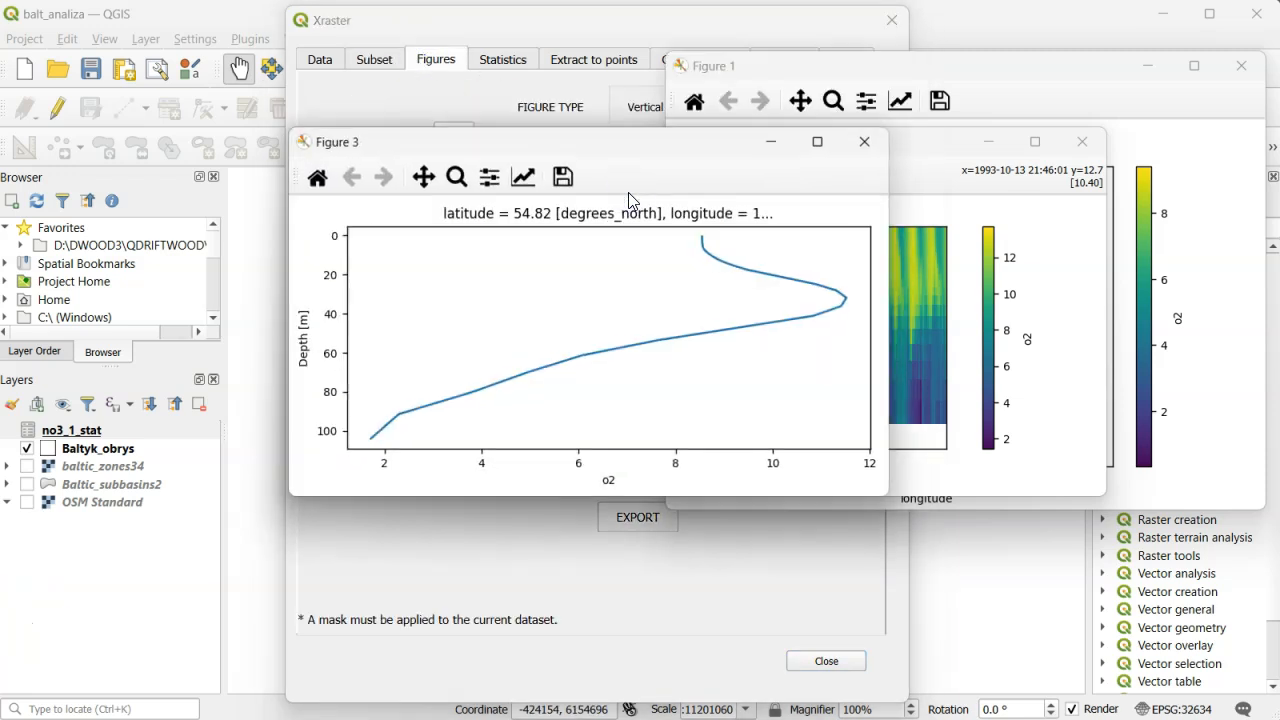
pyautogui.moveTo(495, 147); pyautogui.dragTo(800, 135)
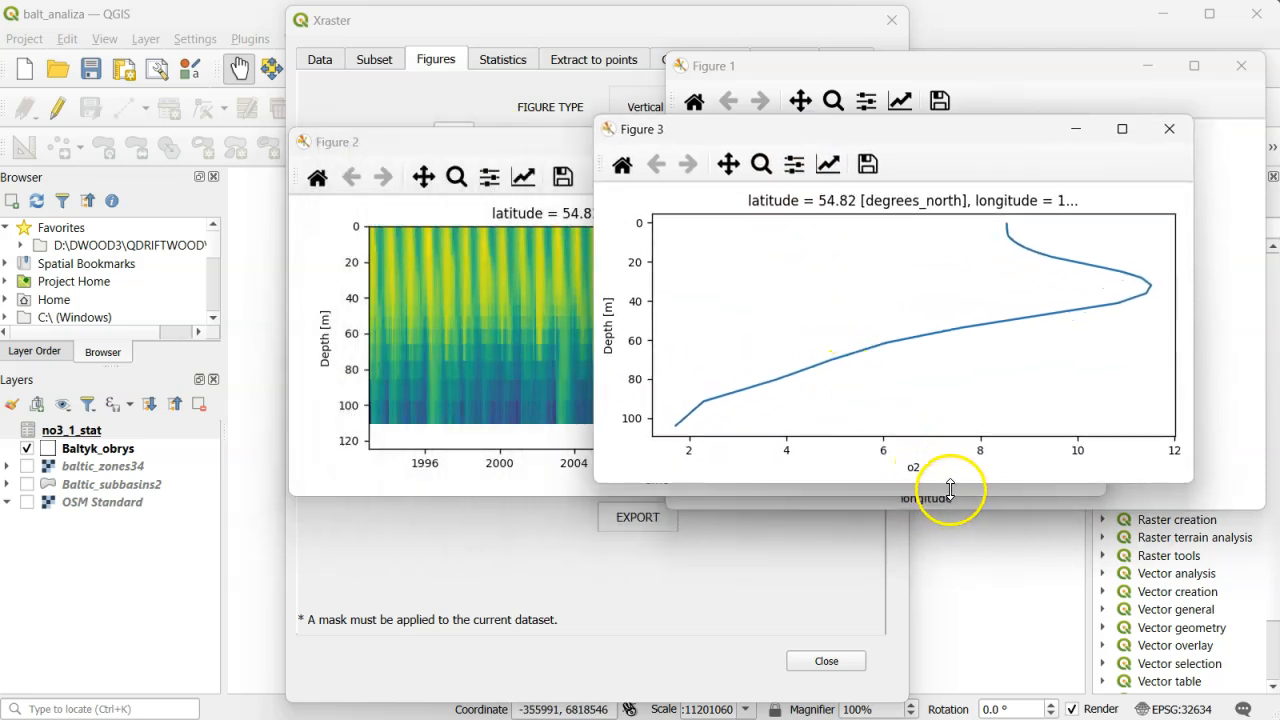
pyautogui.moveTo(950, 488); pyautogui.dragTo(953, 631)
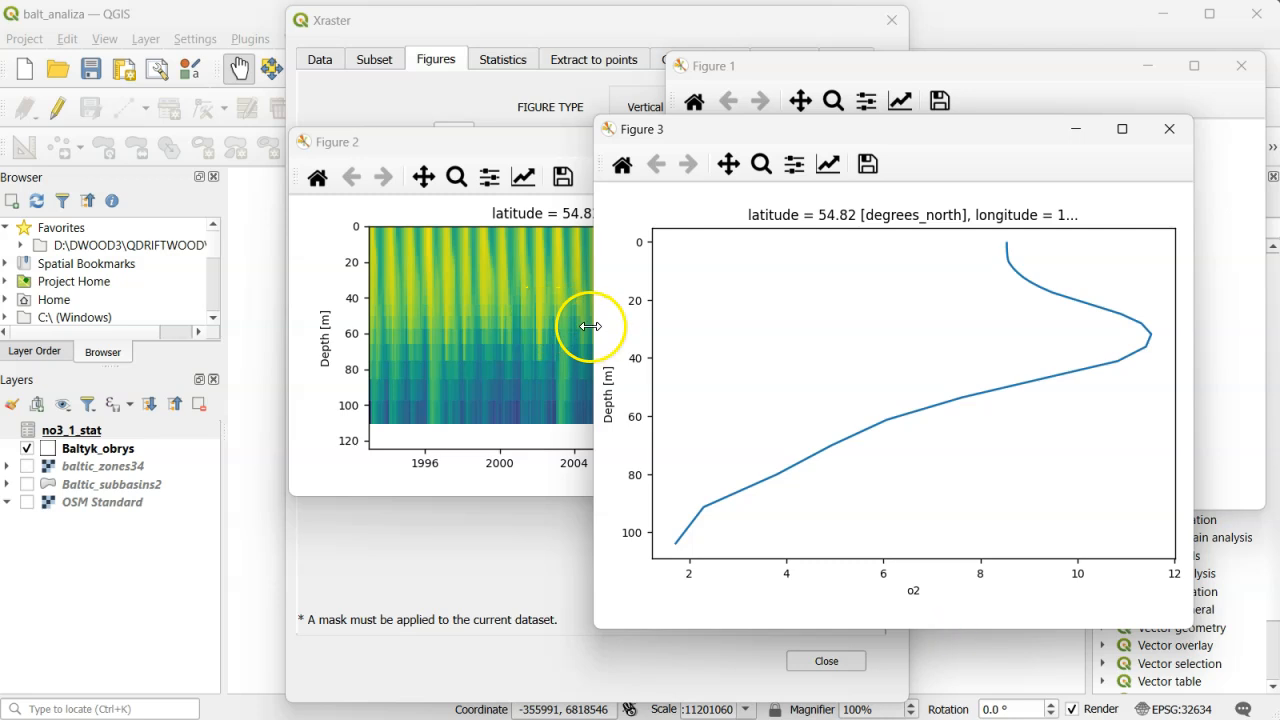
pyautogui.moveTo(590, 326); pyautogui.dragTo(728, 338)
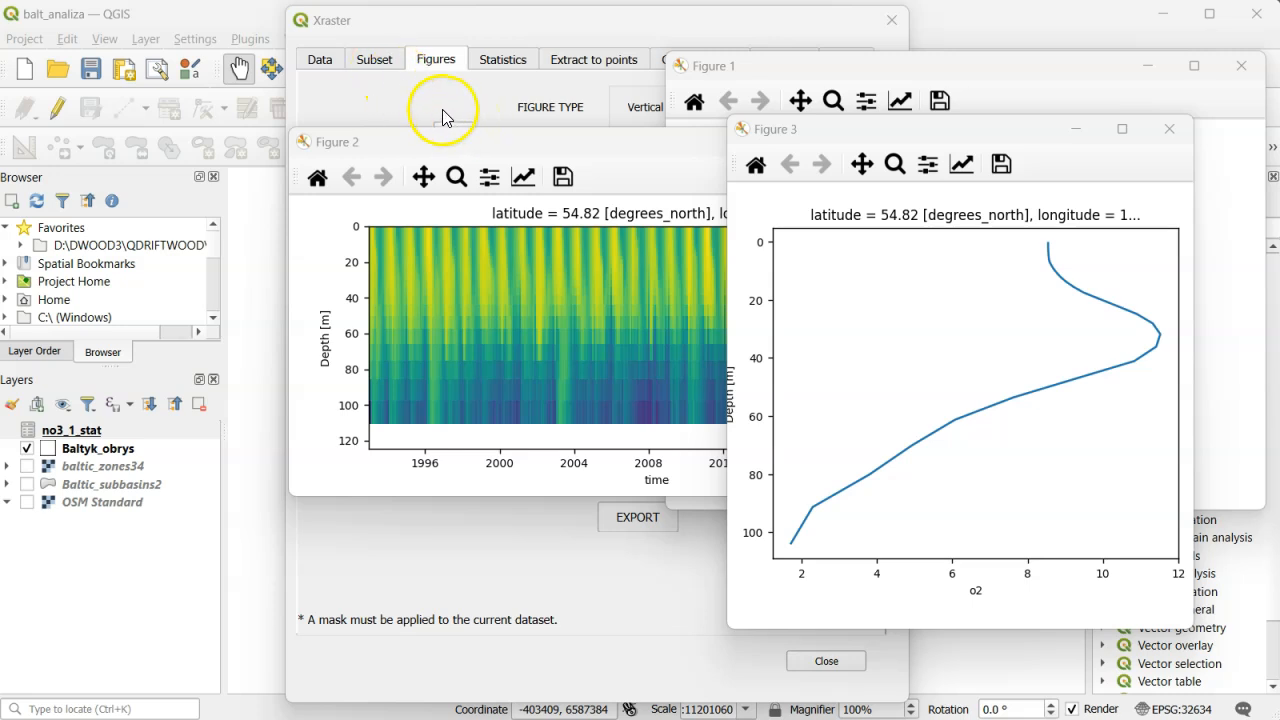
# - Reset the subset limits to the full space, depth and time range and apply the selection
pyautogui.click(374, 60)
pyautogui.click(771, 224)
pyautogui.click(772, 274)
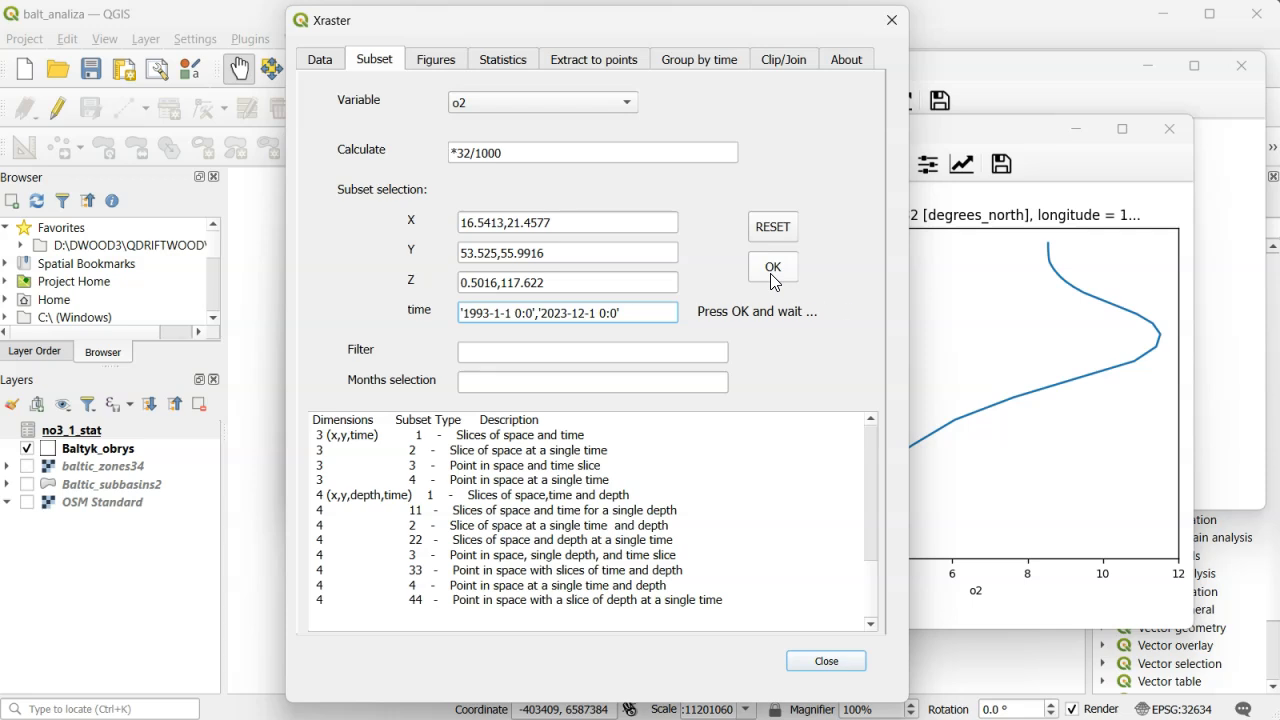
pyautogui.click(414, 90)
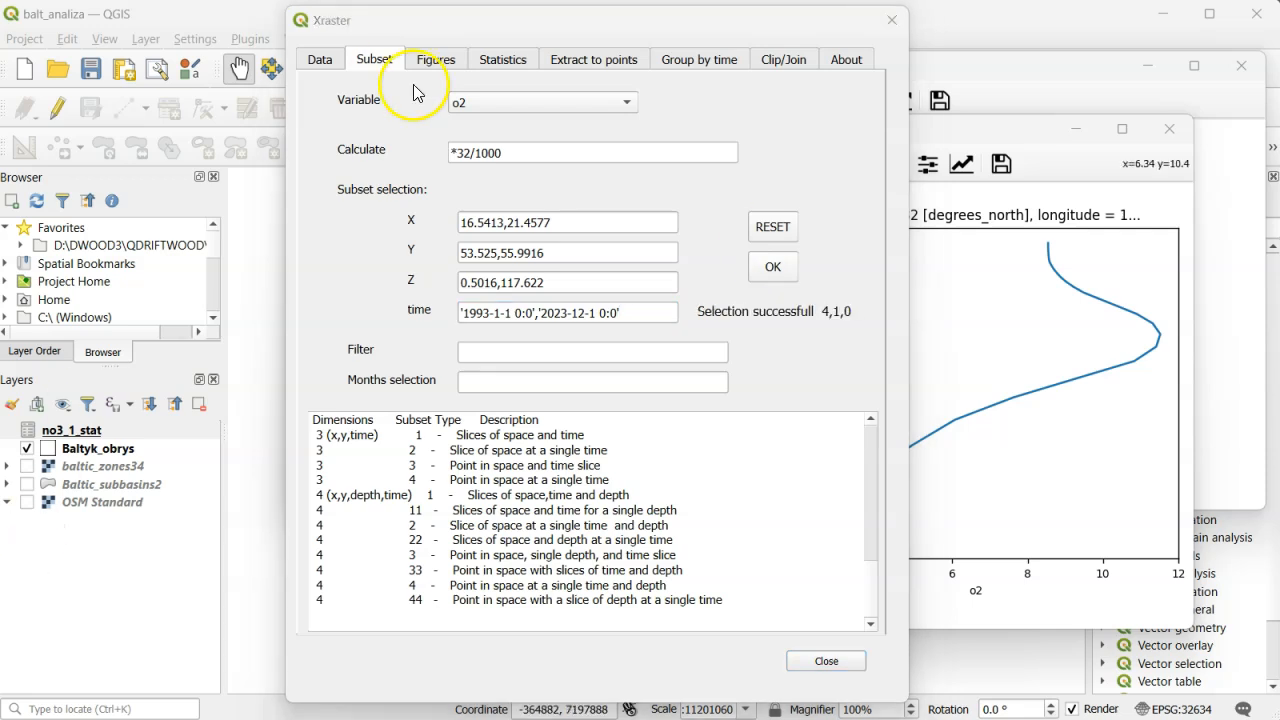
# - Group o2 by year with the min statistic, plot the depth-time cross-section and widen its figure window
pyautogui.click(680, 64)
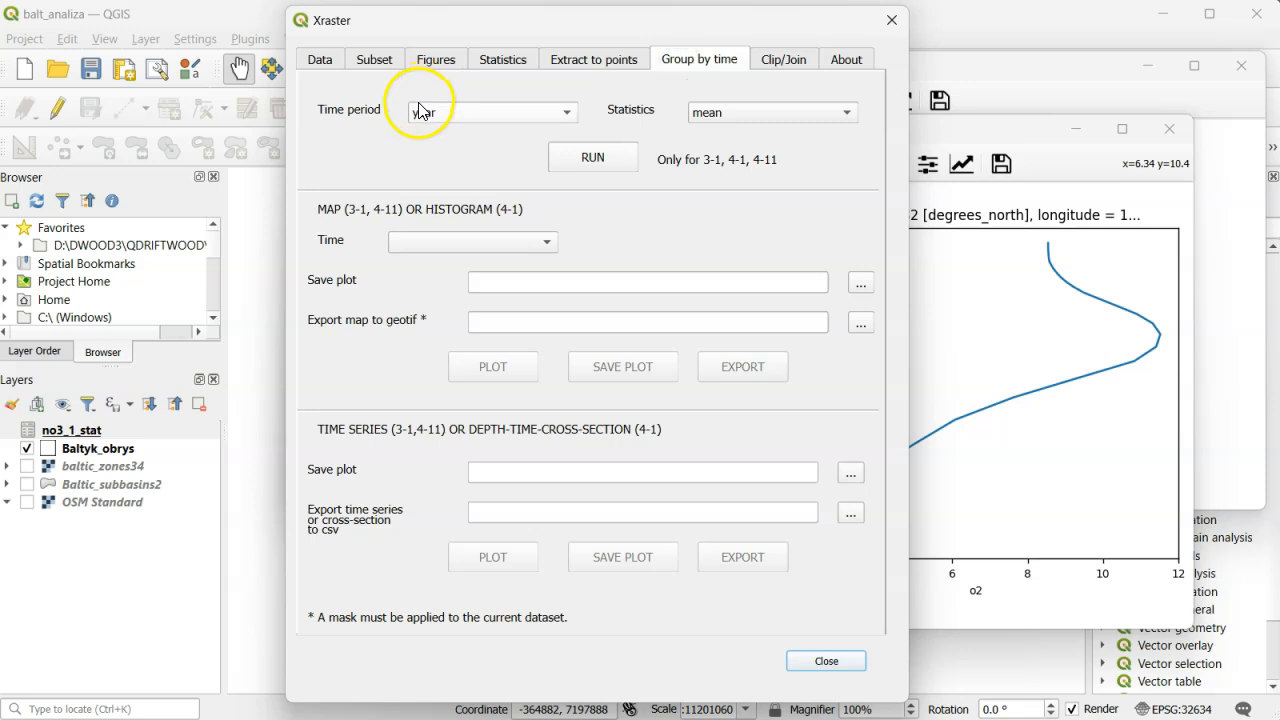
pyautogui.click(846, 112)
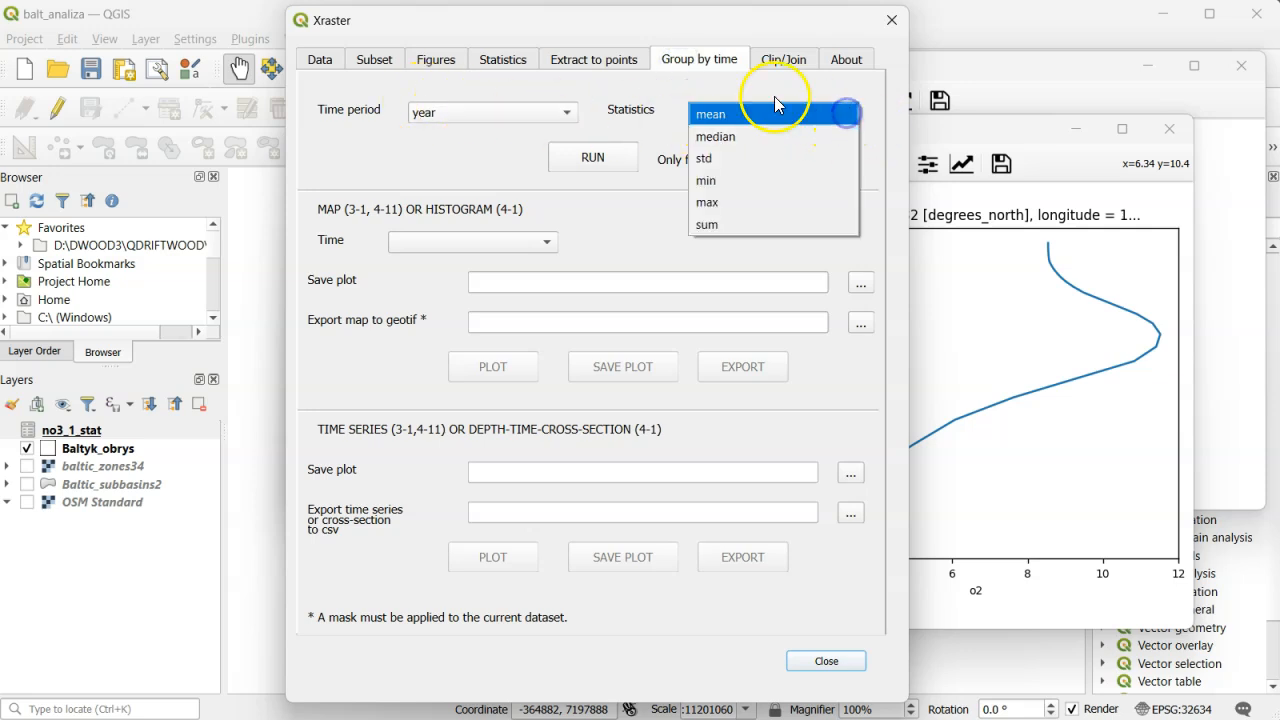
pyautogui.click(731, 180)
pyautogui.click(585, 155)
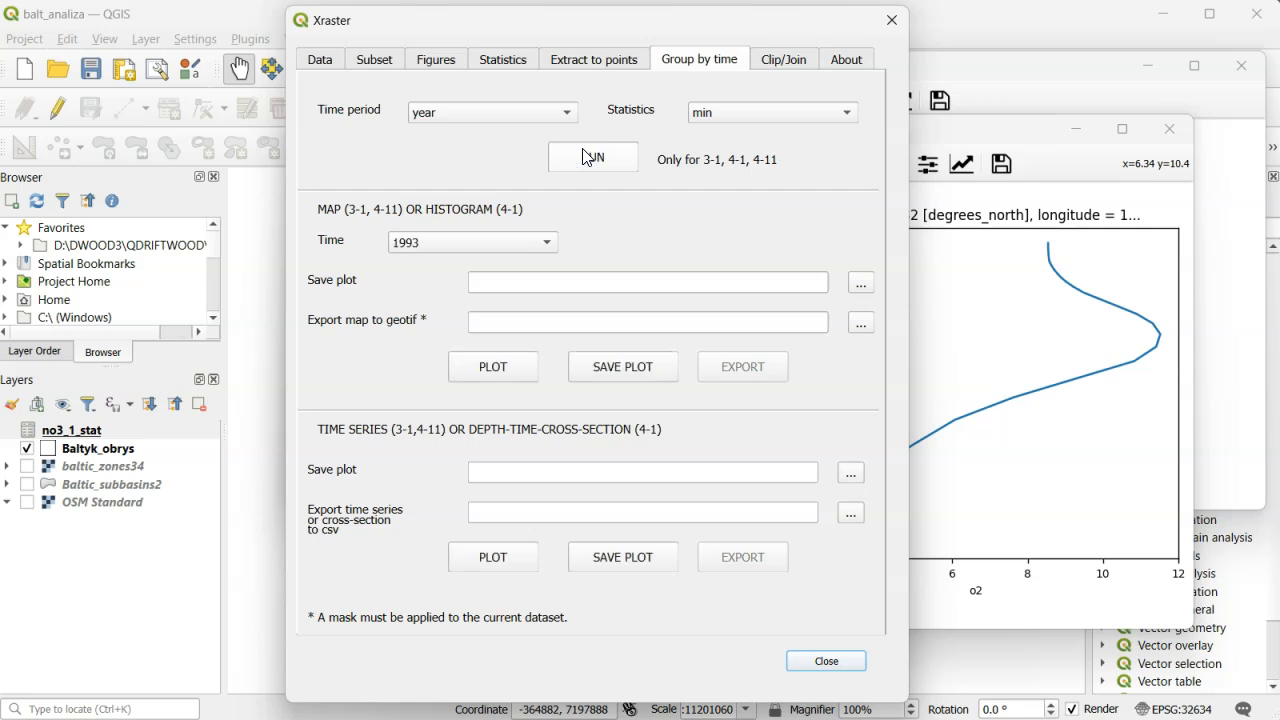
pyautogui.click(498, 557)
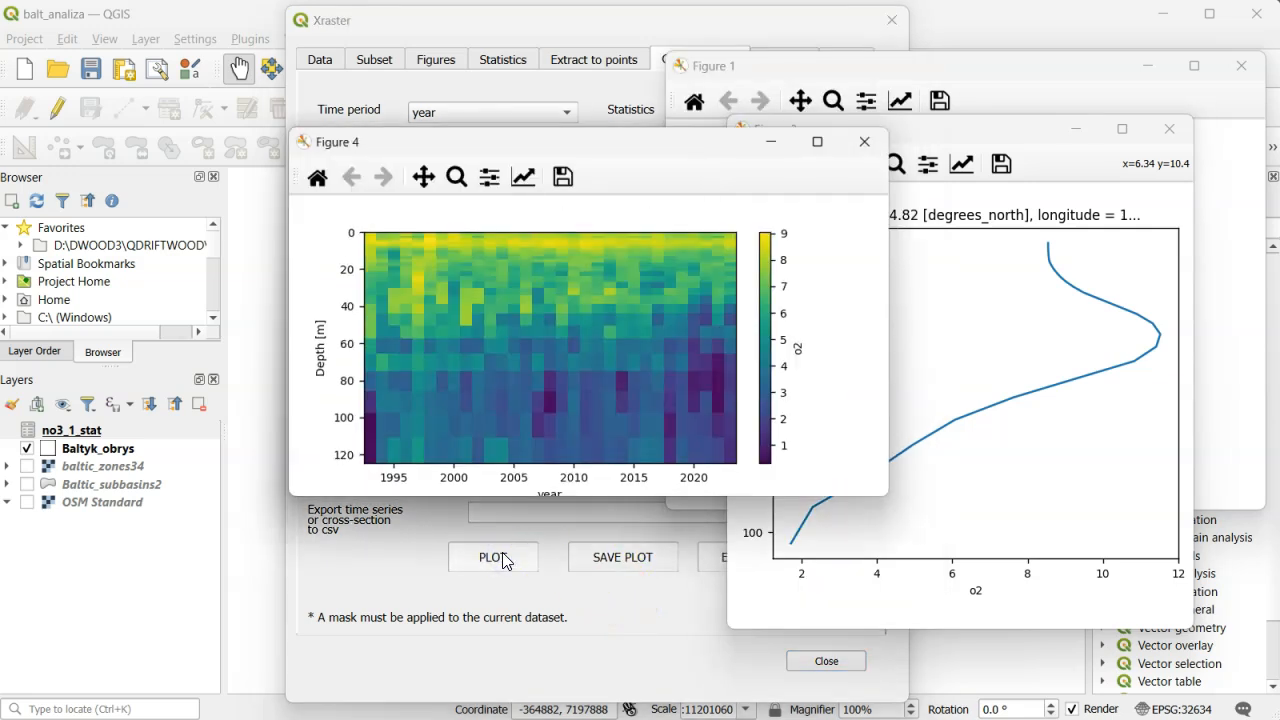
pyautogui.moveTo(890, 322); pyautogui.dragTo(1085, 330)
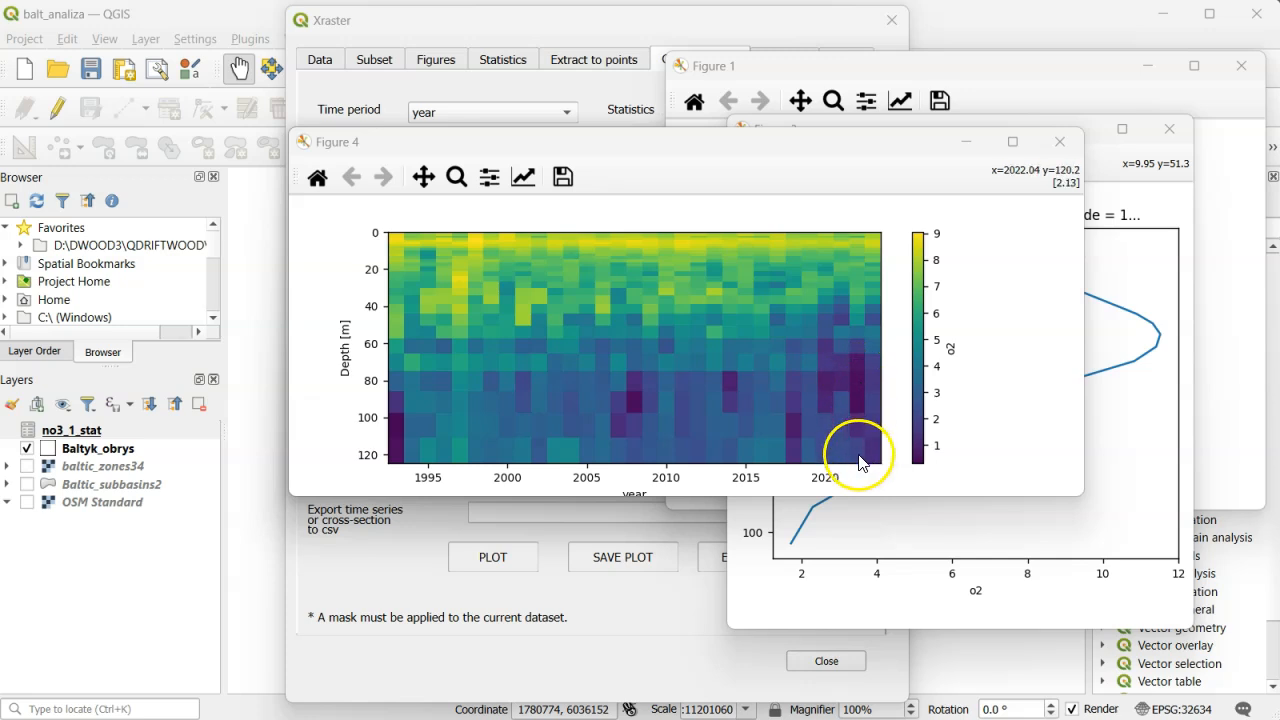
# - Filter the o2 selection with where(var<2) and apply it
pyautogui.click(374, 60)
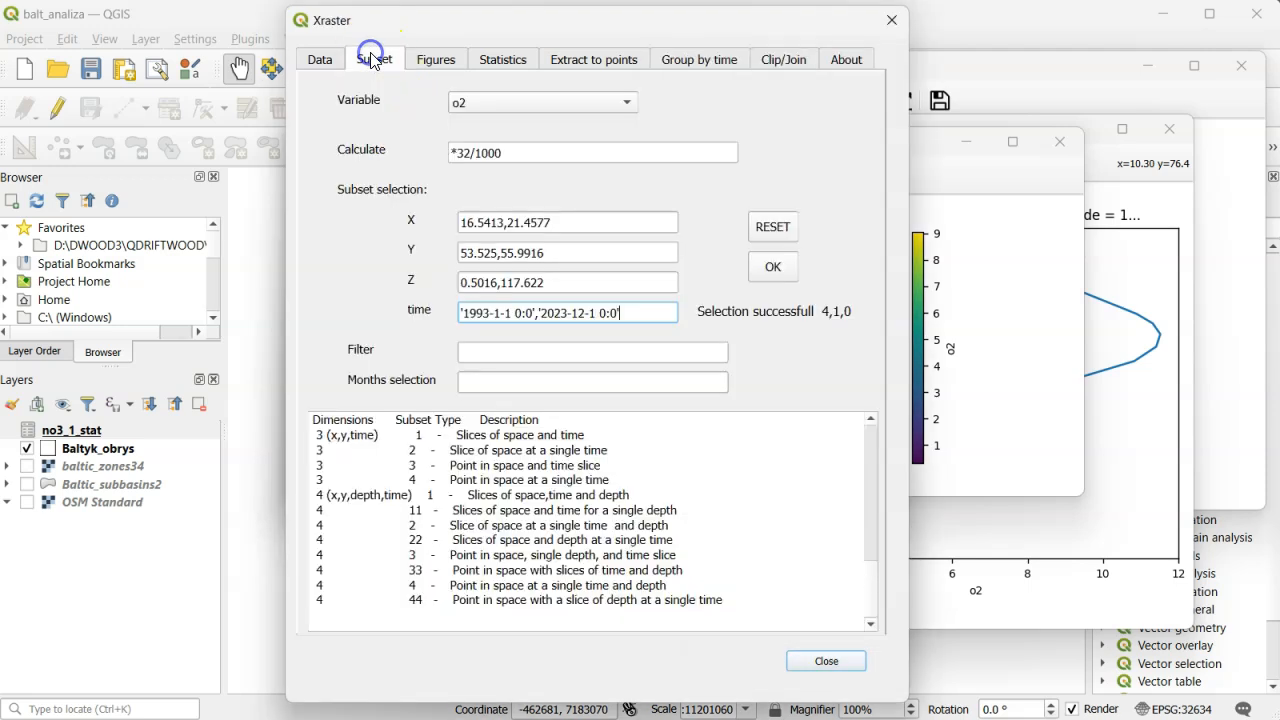
pyautogui.click(478, 356)
pyautogui.write('where(var<2')
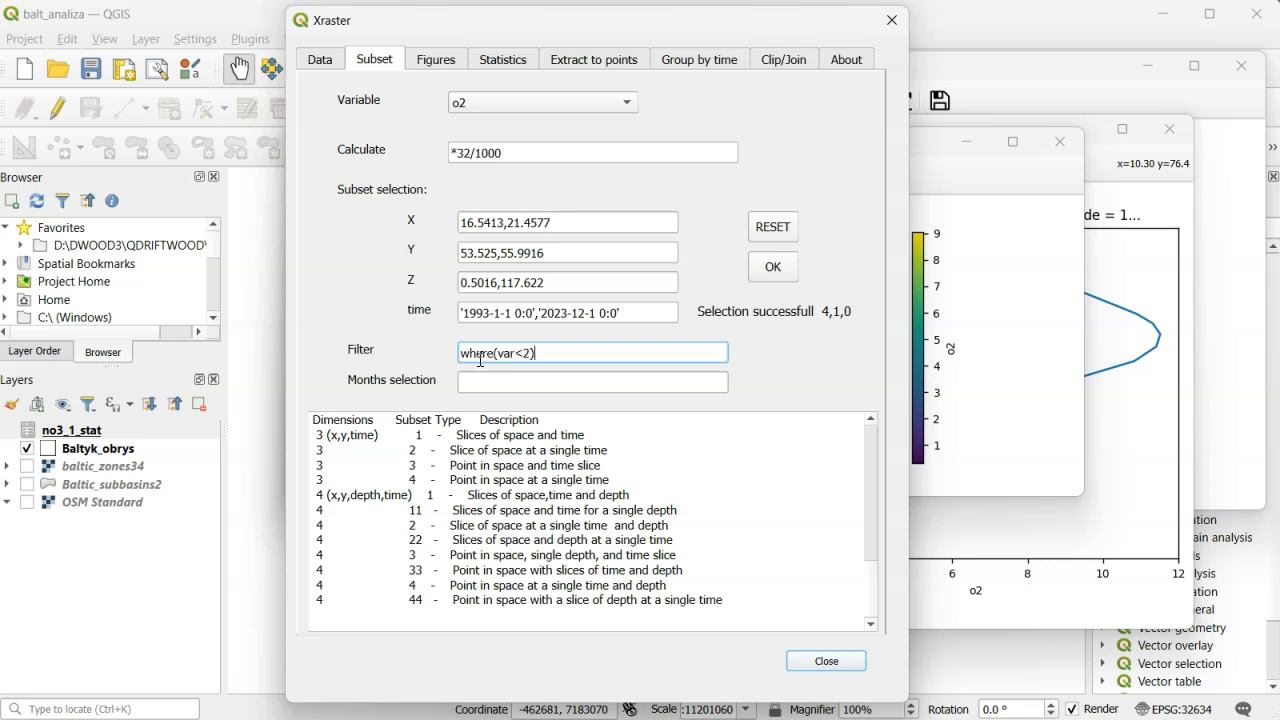
pyautogui.click(769, 267)
# - Rerun the yearly min grouping on the filtered data, plot its depth-time cross-section and enlarge the figure window
pyautogui.click(718, 62)
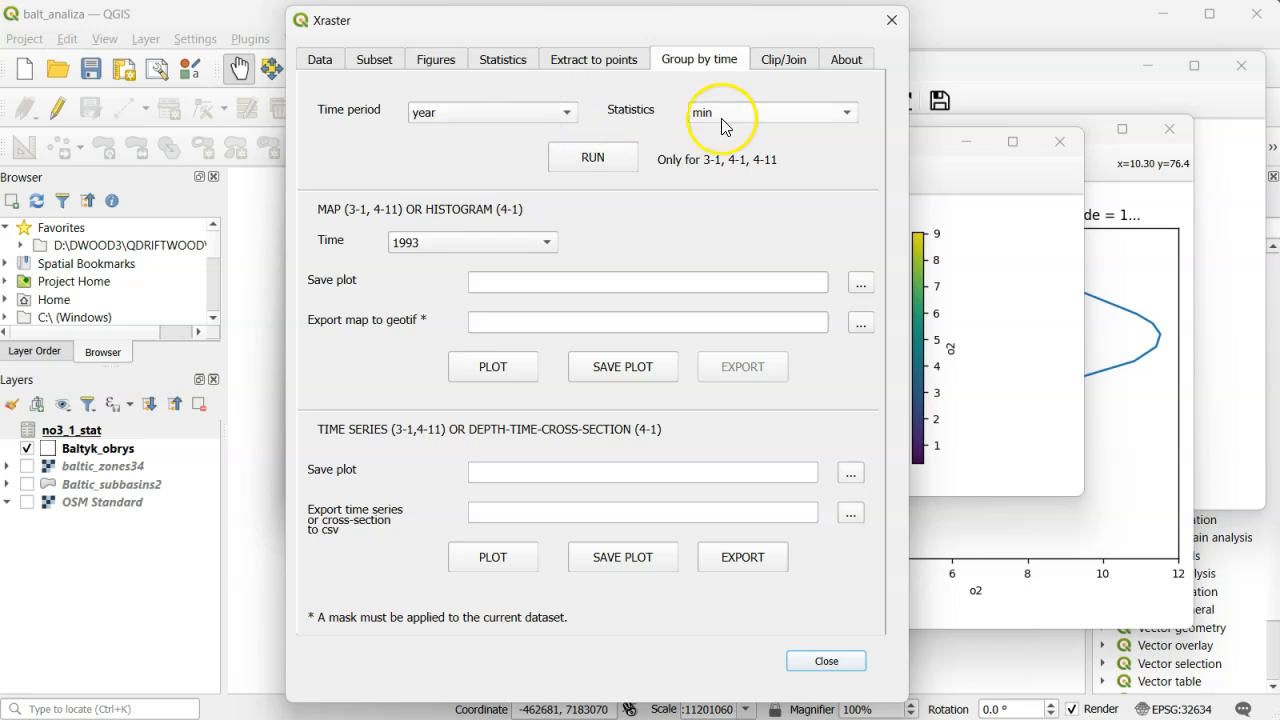
pyautogui.click(607, 158)
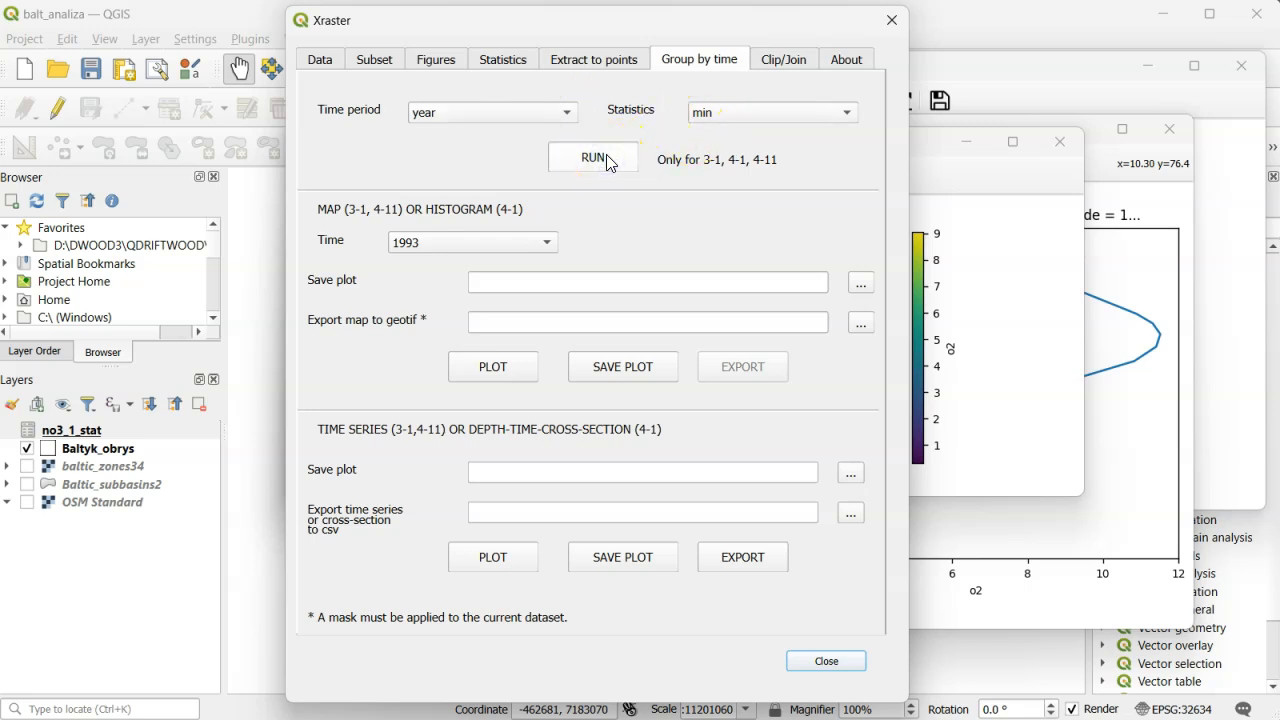
pyautogui.click(485, 564)
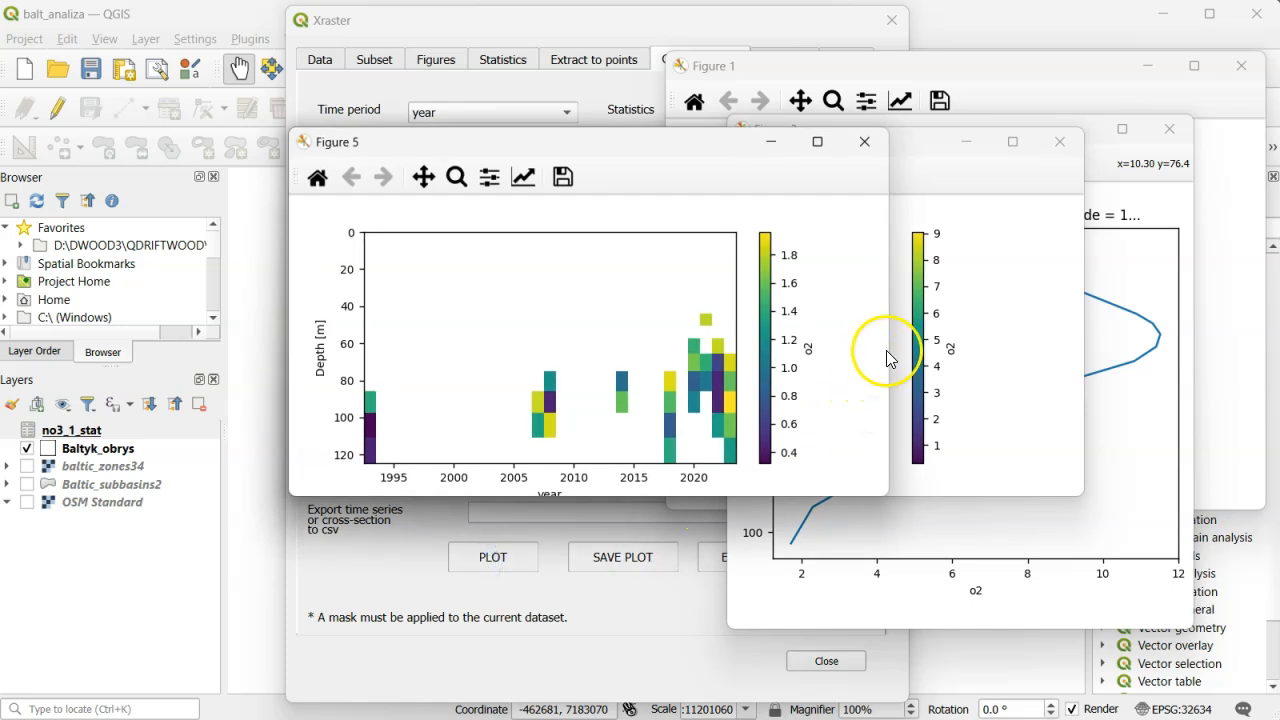
pyautogui.moveTo(894, 346); pyautogui.dragTo(939, 352)
pyautogui.moveTo(1050, 346); pyautogui.dragTo(1083, 345)
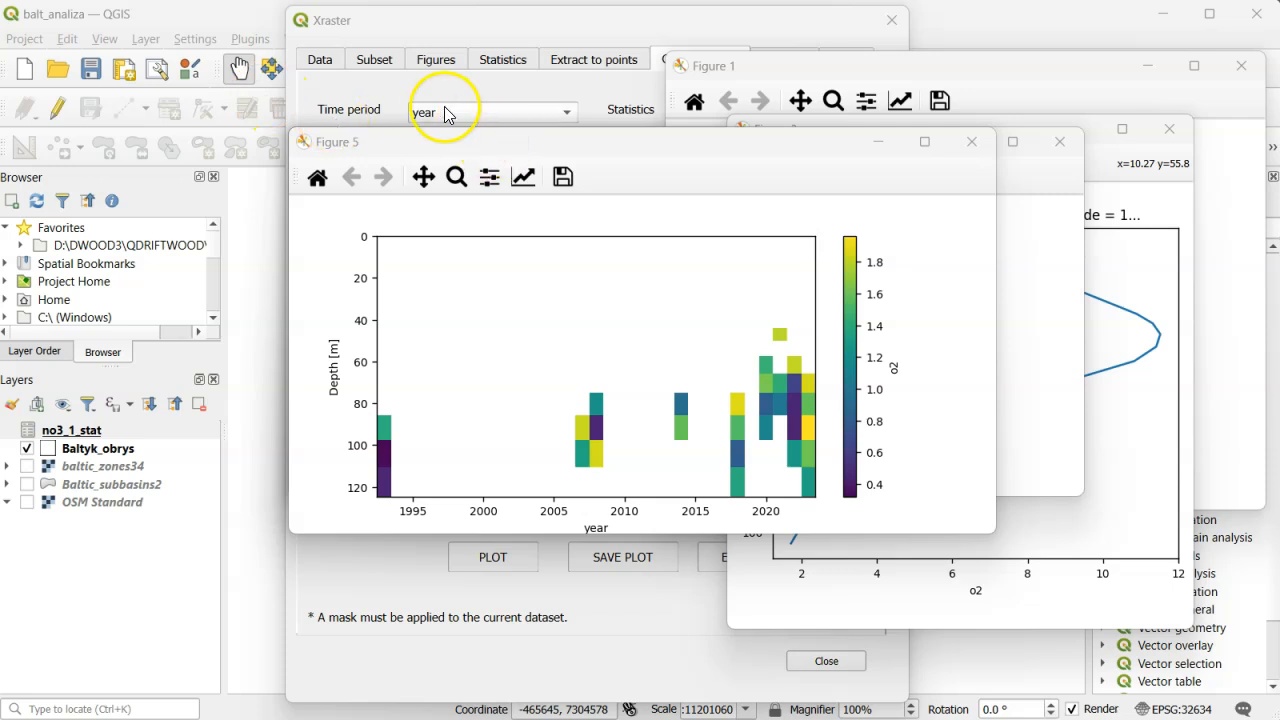
# - Reset the subset to clear the filter and set the Z selection to 90
pyautogui.click(390, 65)
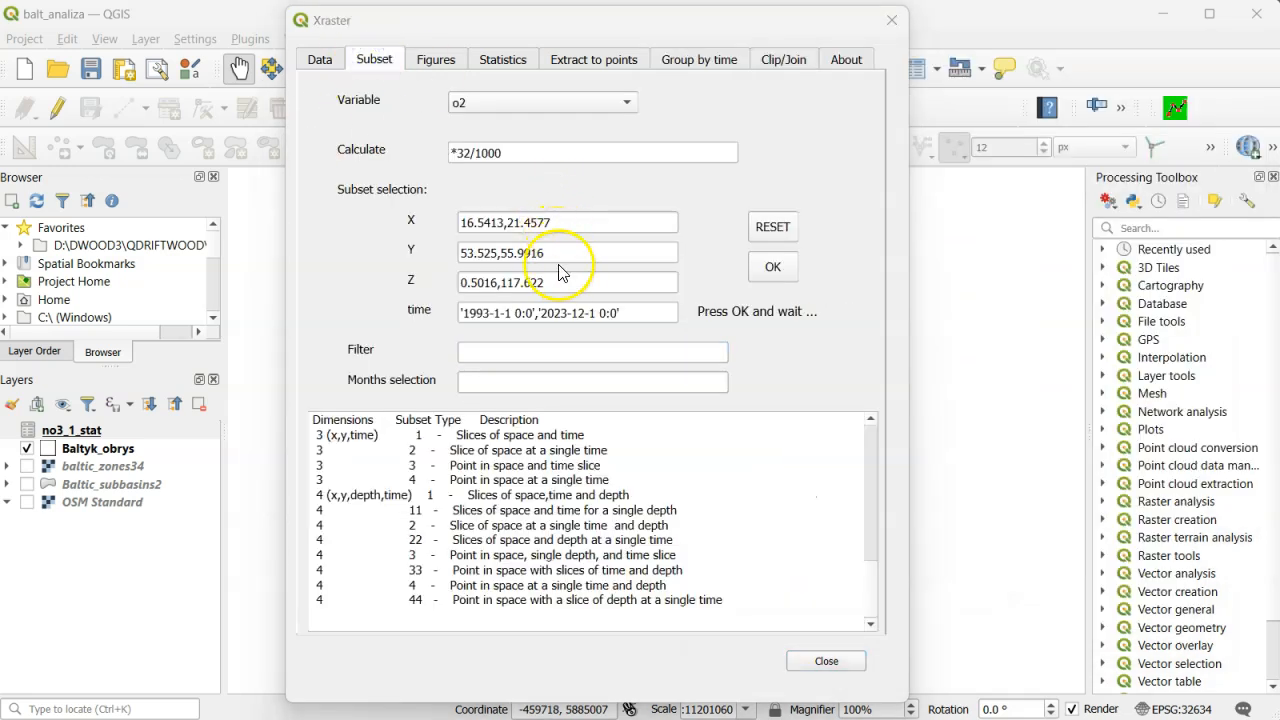
pyautogui.moveTo(560, 282); pyautogui.dragTo(460, 285)
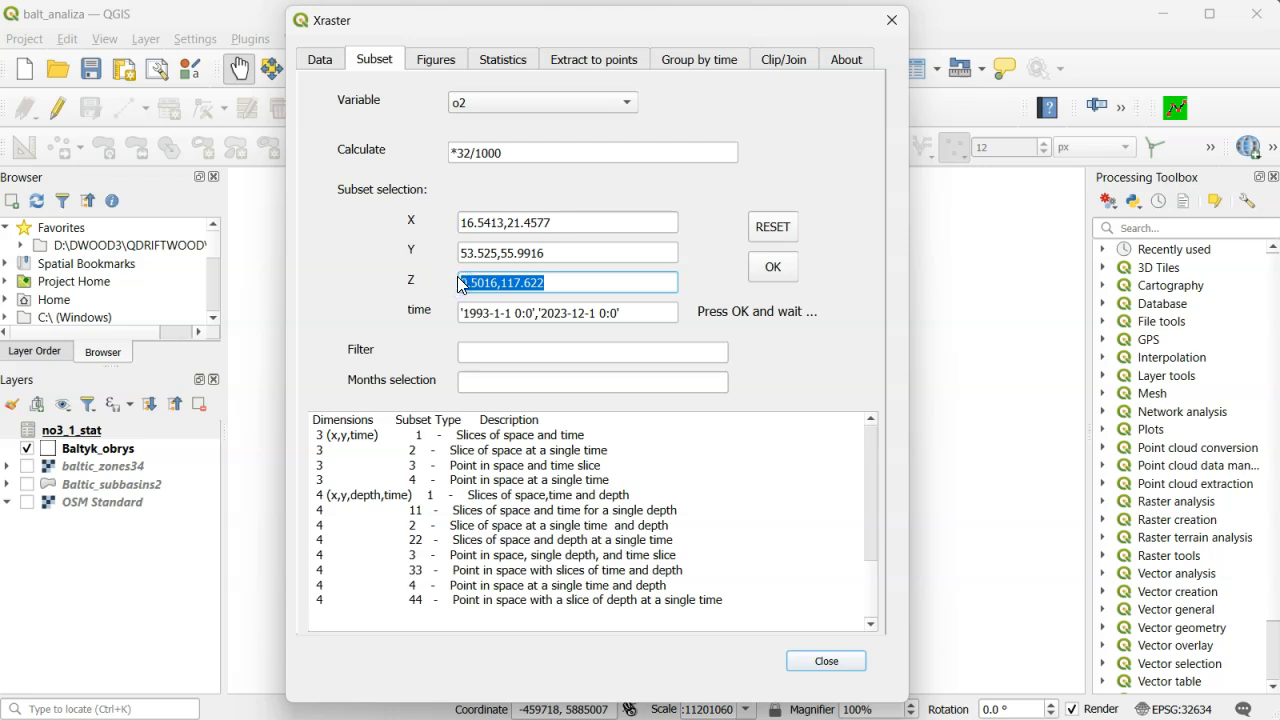
pyautogui.press('BackSpace')
pyautogui.write('0')
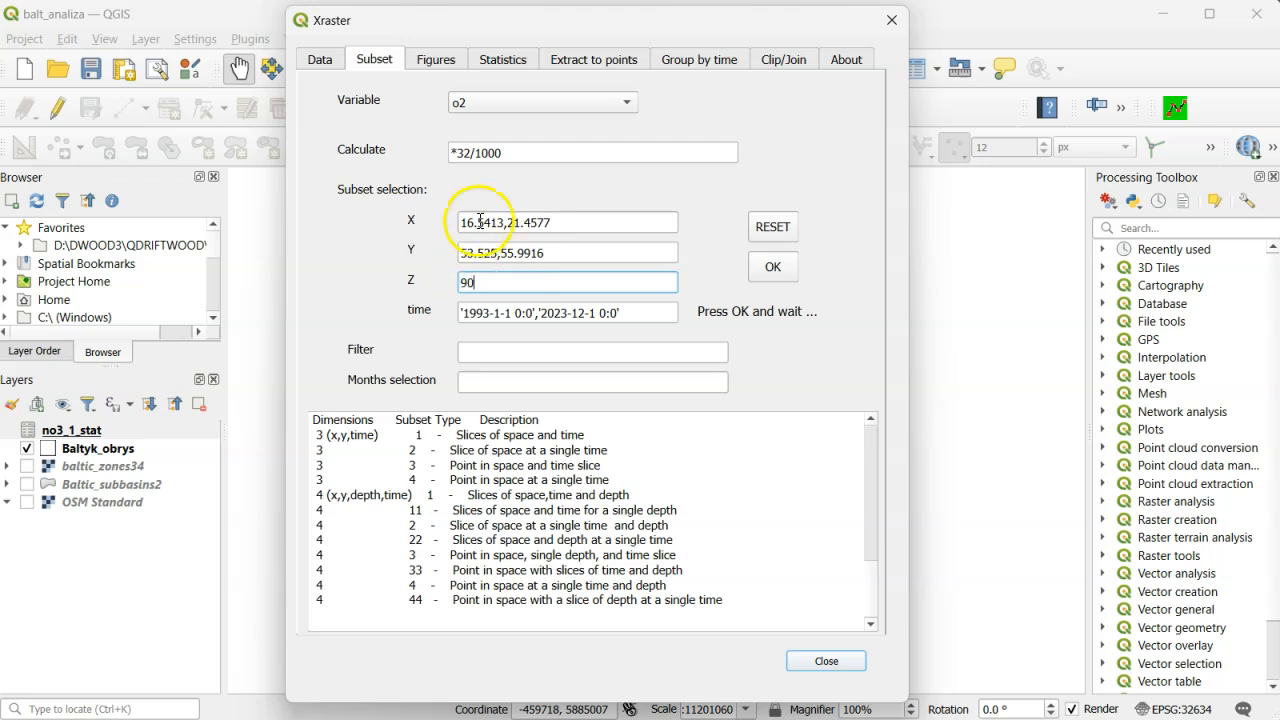
# - Set the o2 calculation to *32/1000*0+(ds2.o2*32/1000<2)*4 and apply the selection
pyautogui.click(507, 155)
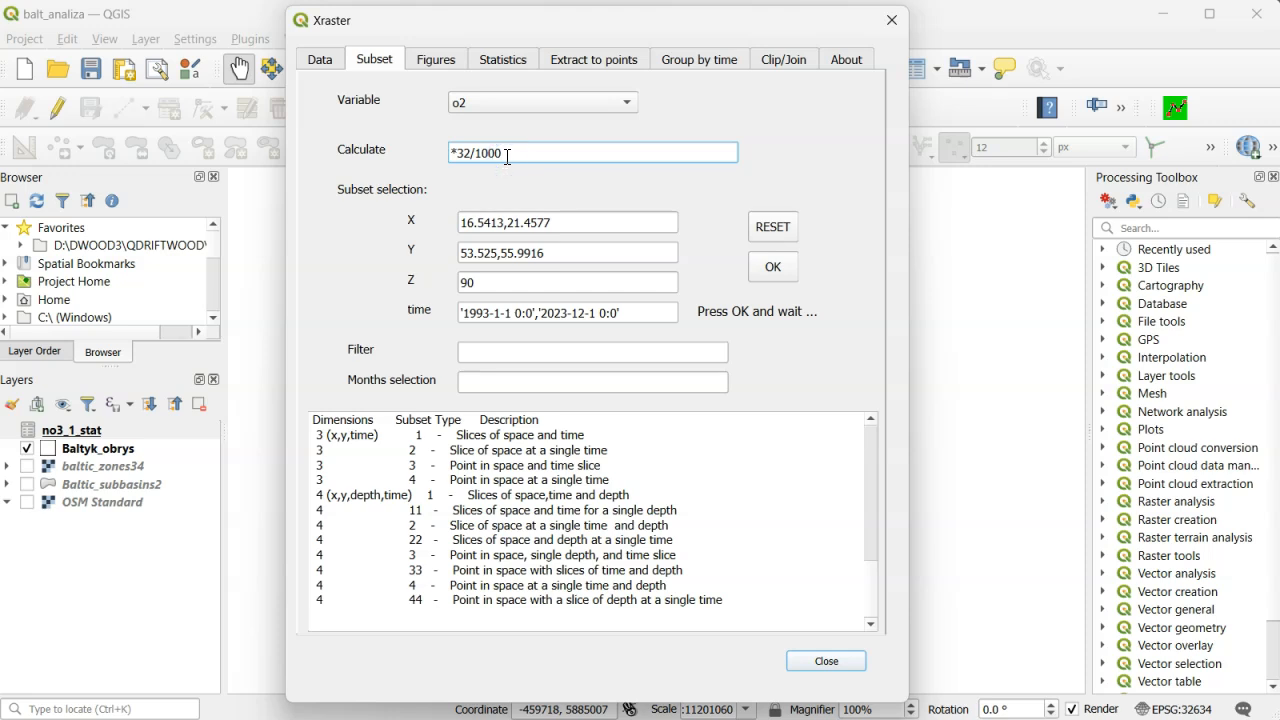
pyautogui.write('*0+(ds2.o2*32/1000<')
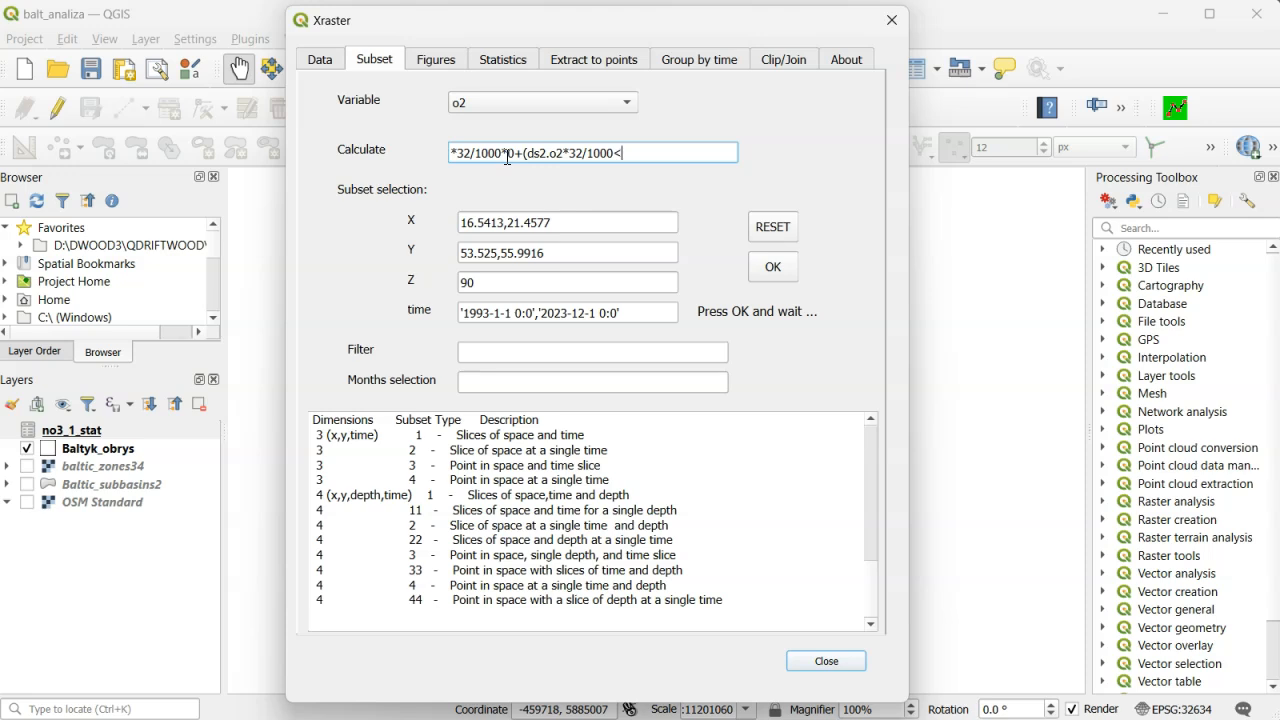
pyautogui.write('2)*4')
pyautogui.click(548, 157)
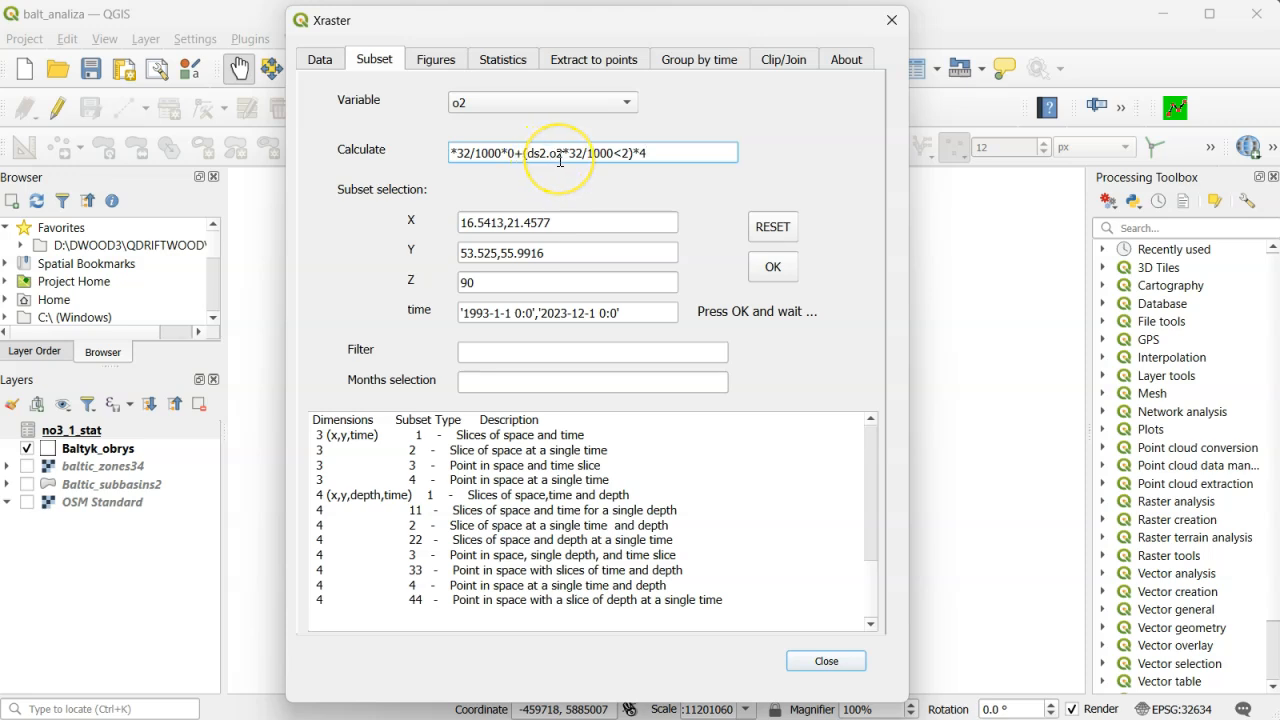
pyautogui.click(576, 160)
pyautogui.click(773, 268)
pyautogui.click(774, 274)
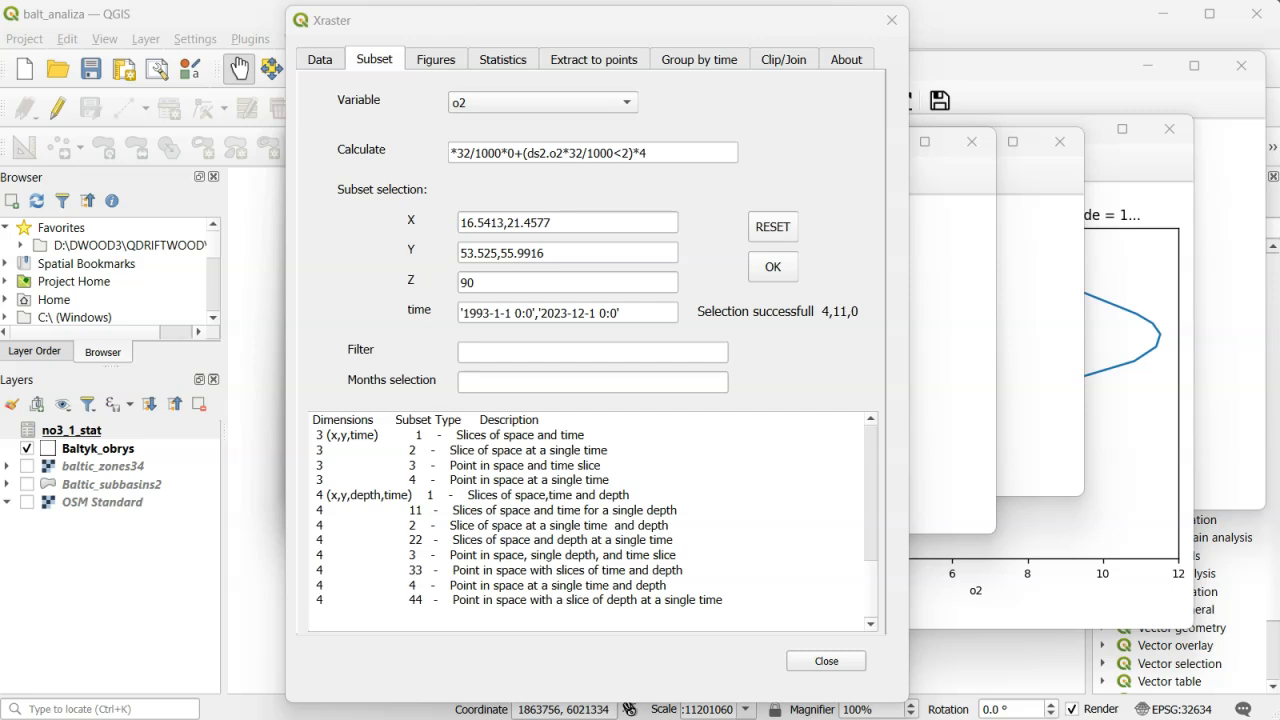
# - Limit the selection to month 8 and apply it
pyautogui.click(484, 383)
pyautogui.write('8')
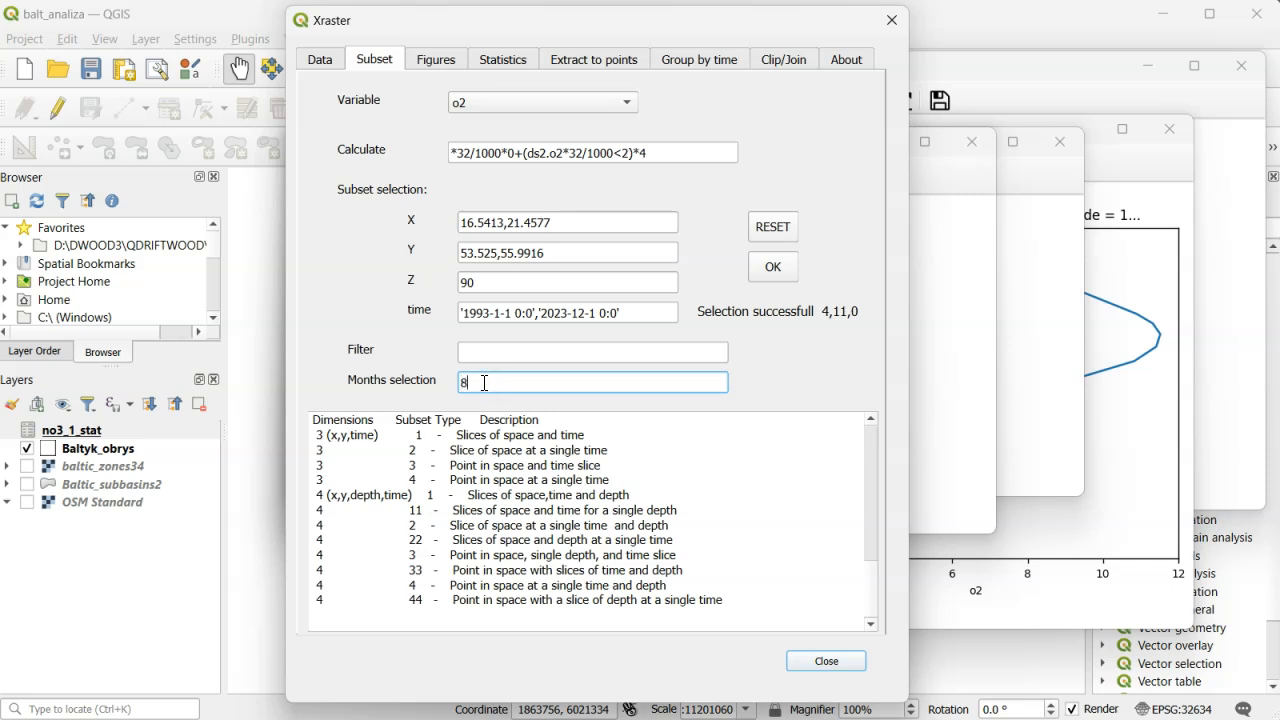
pyautogui.click(773, 268)
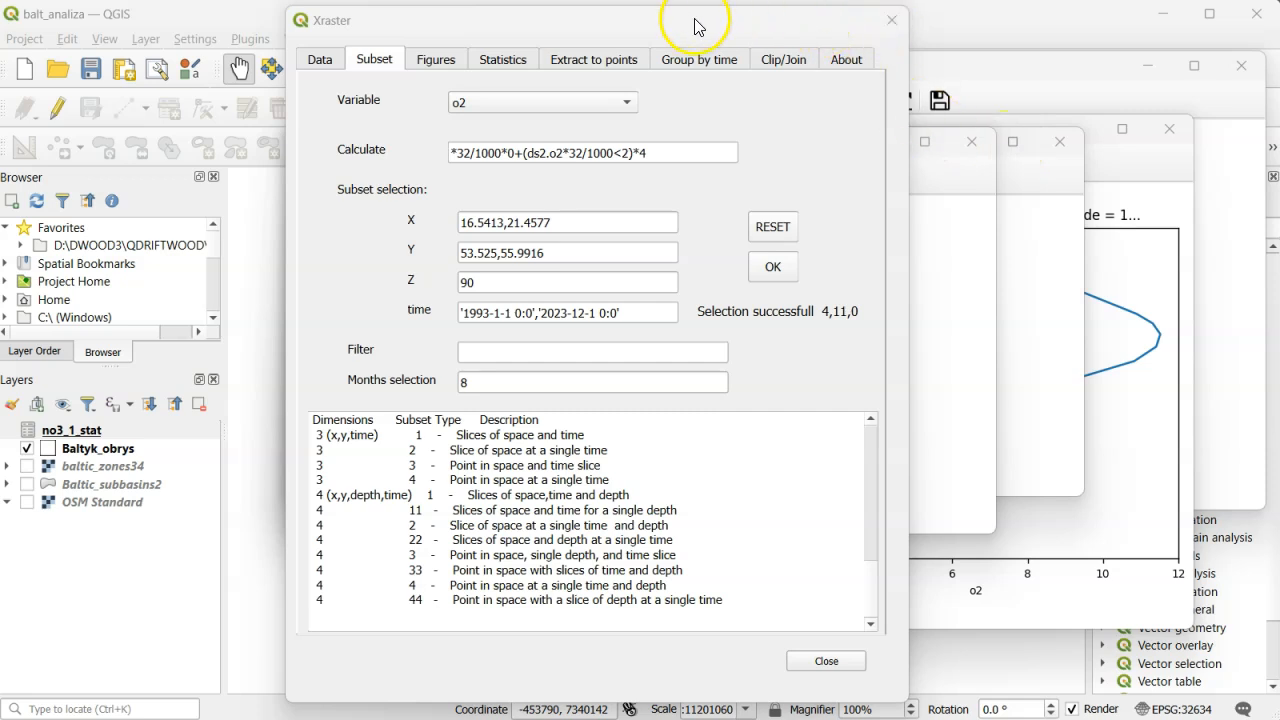
# - Run the yearly sum grouping on the August subset and plot its time series
pyautogui.click(697, 58)
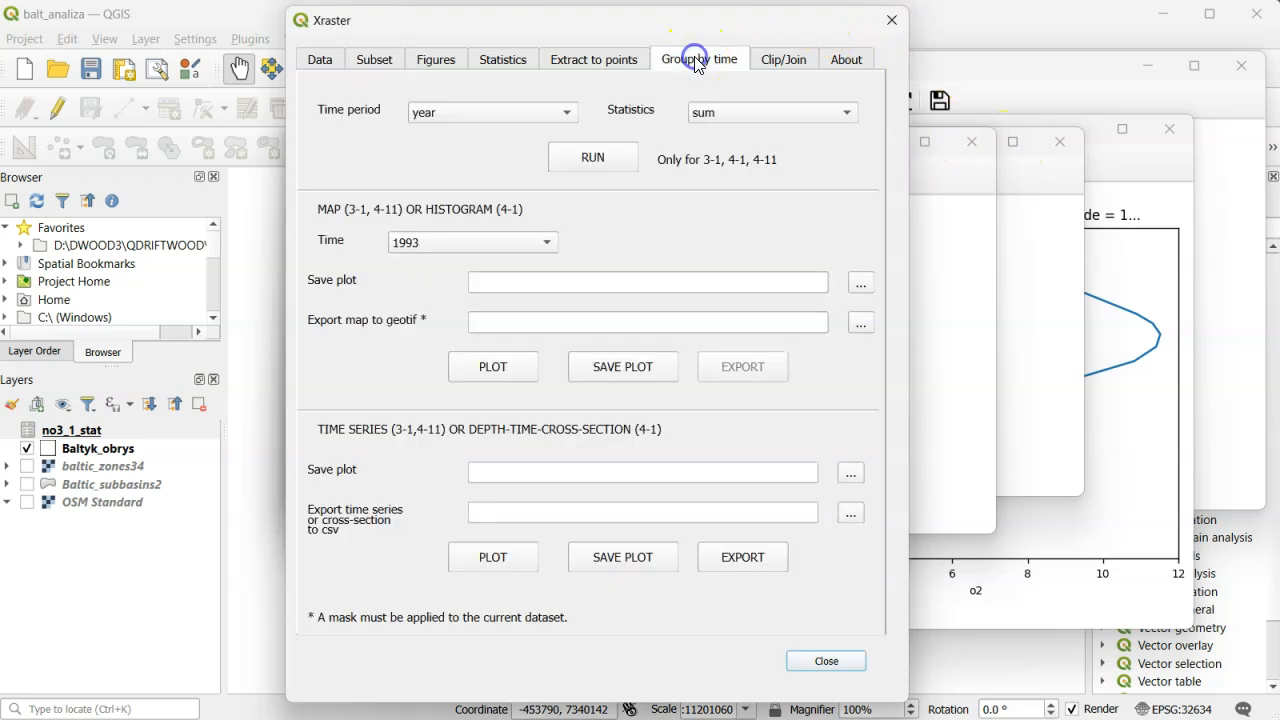
pyautogui.click(606, 160)
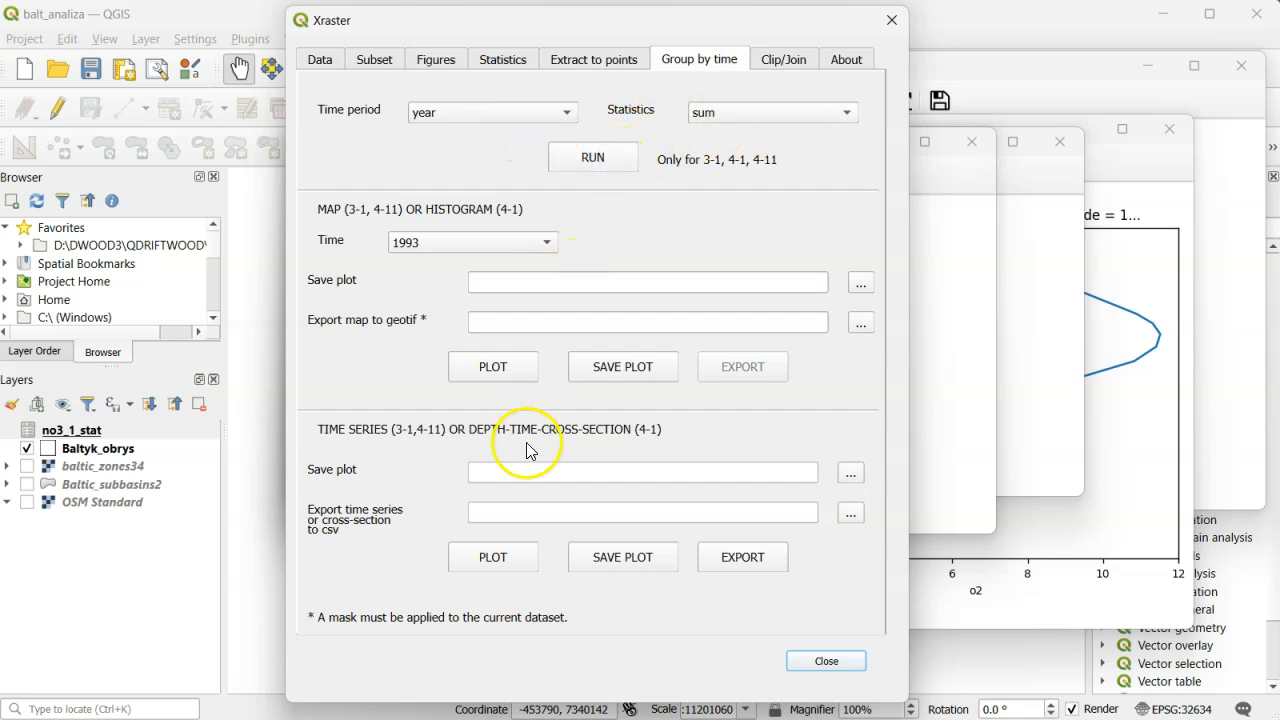
pyautogui.click(481, 568)
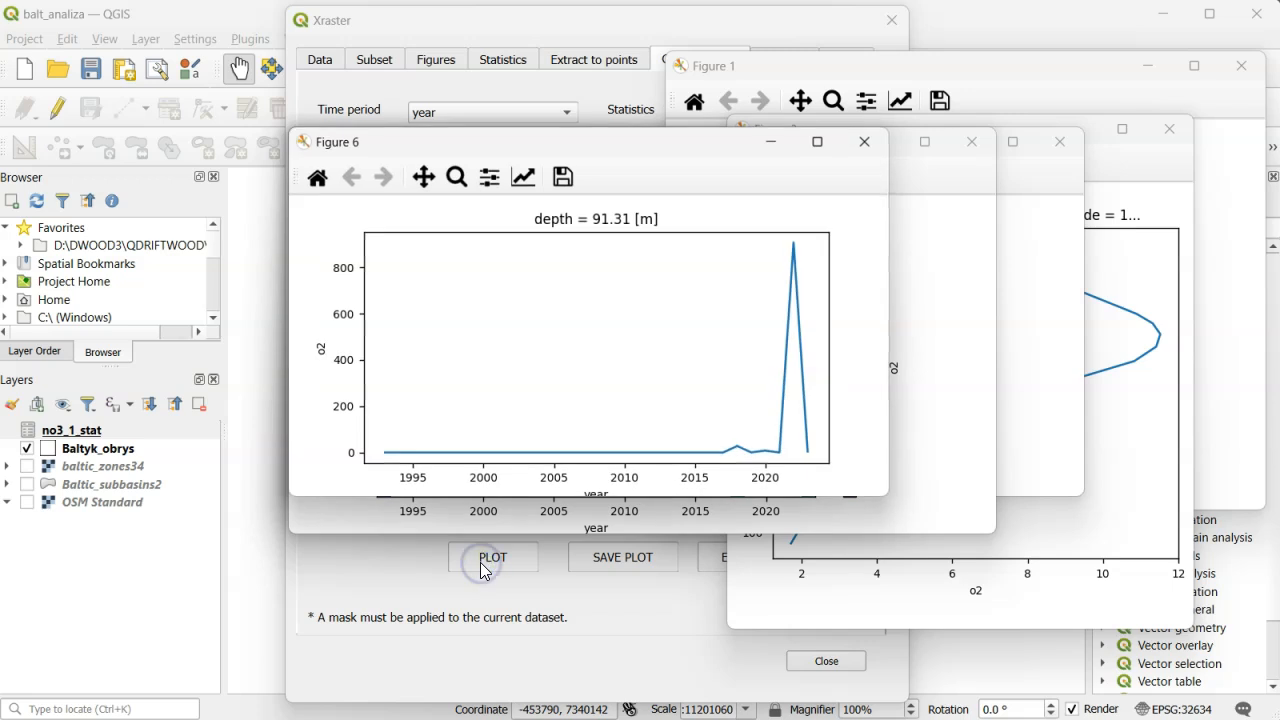
# - Change the time-series curve to a stepped draw style centred on each year and set the y-axis range to 0 to 1000
pyautogui.click(523, 174)
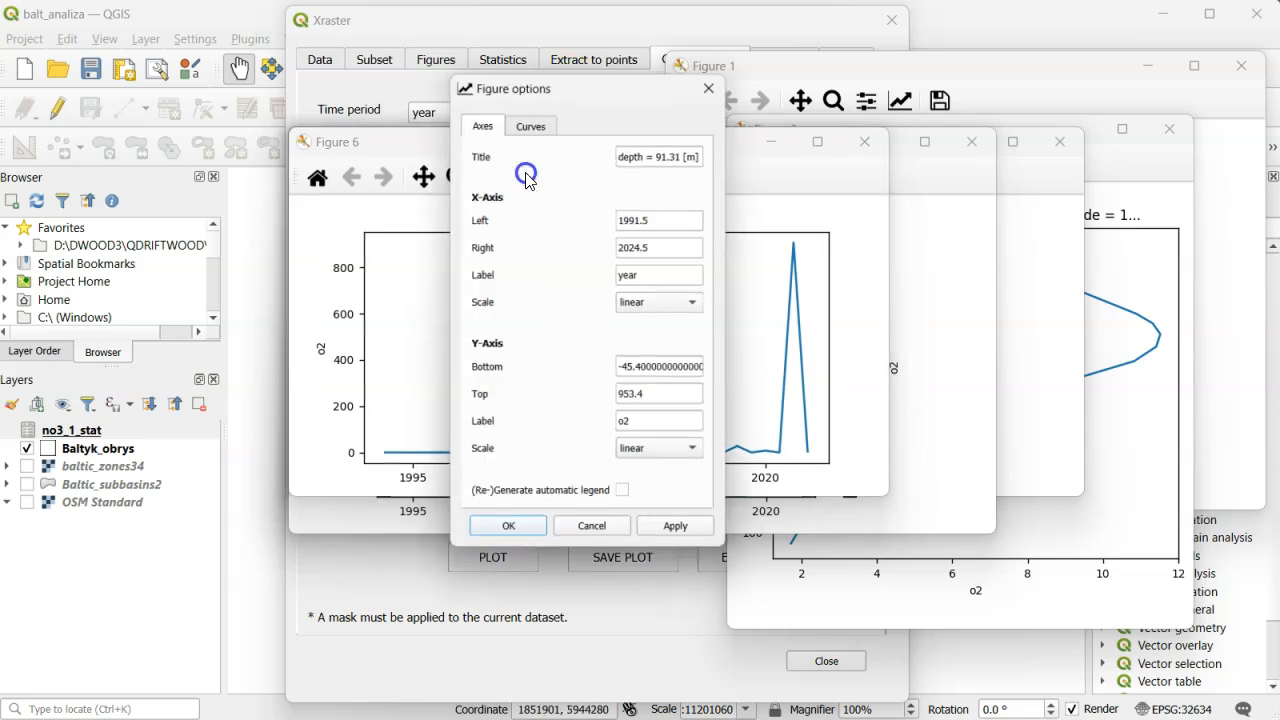
pyautogui.click(531, 121)
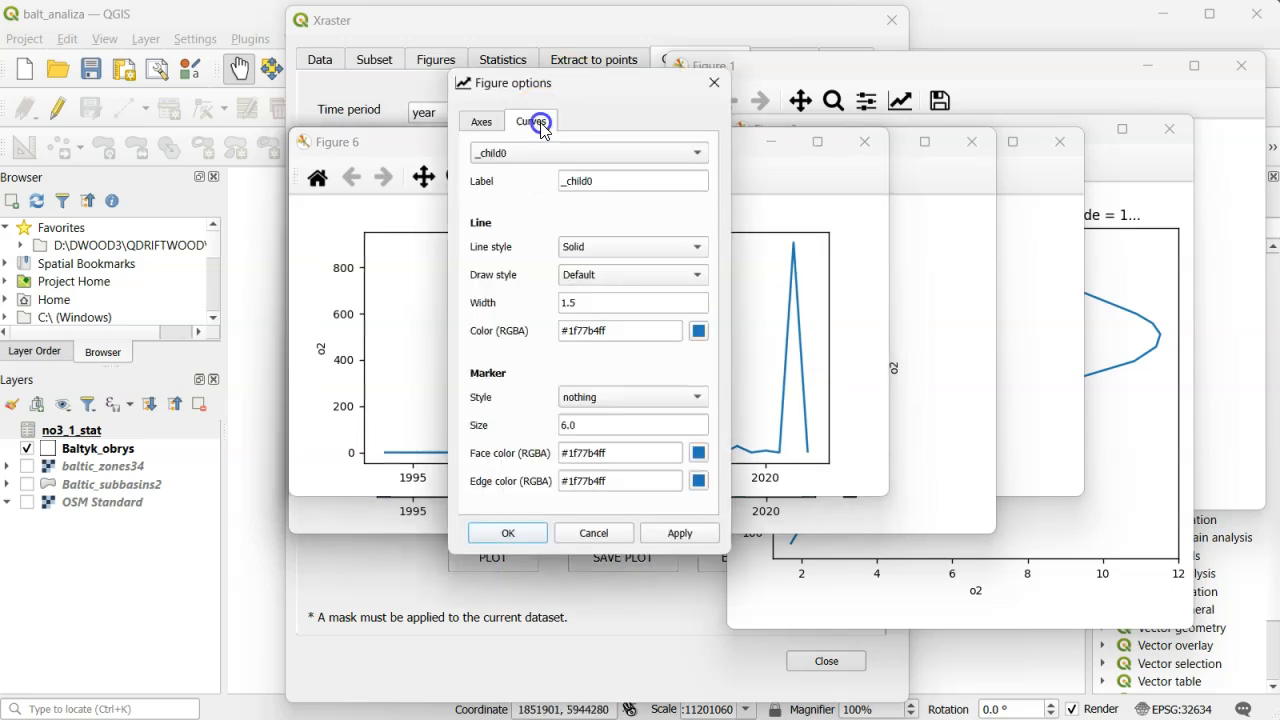
pyautogui.click(697, 275)
pyautogui.click(665, 297)
pyautogui.click(510, 533)
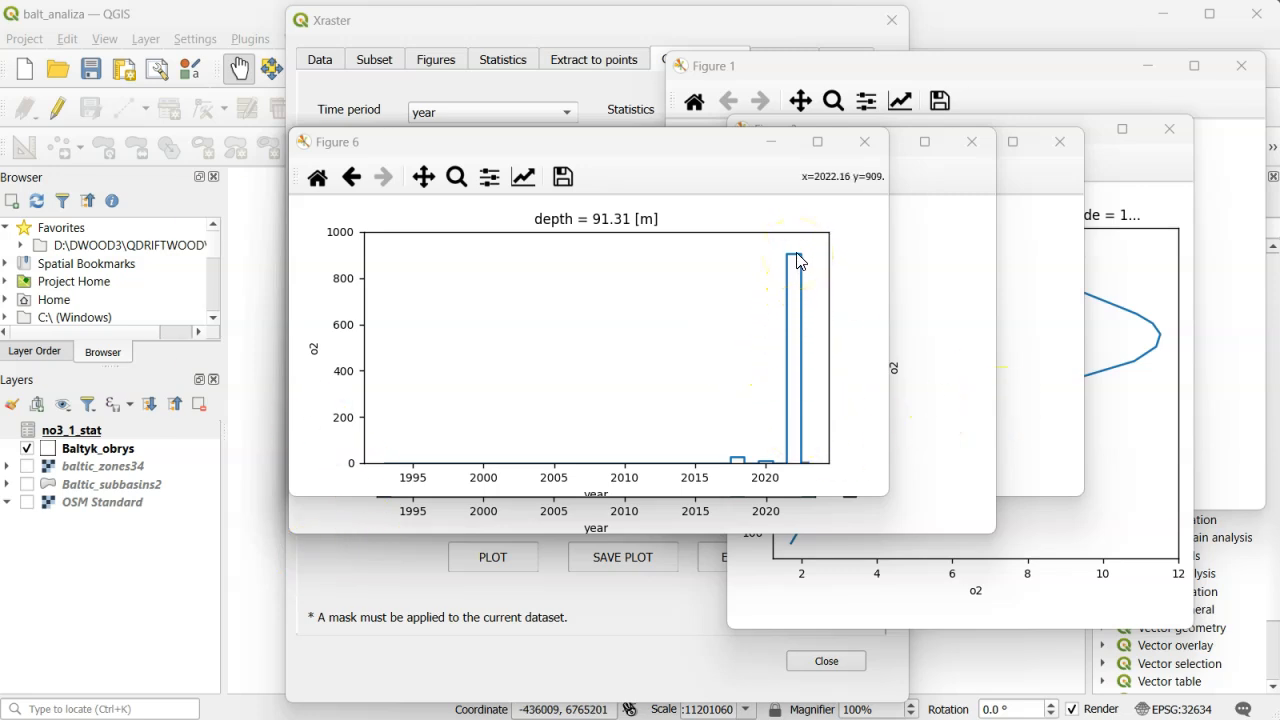
# - Set the upper y-axis limit of the yearly sum plot to 50
pyautogui.click(523, 177)
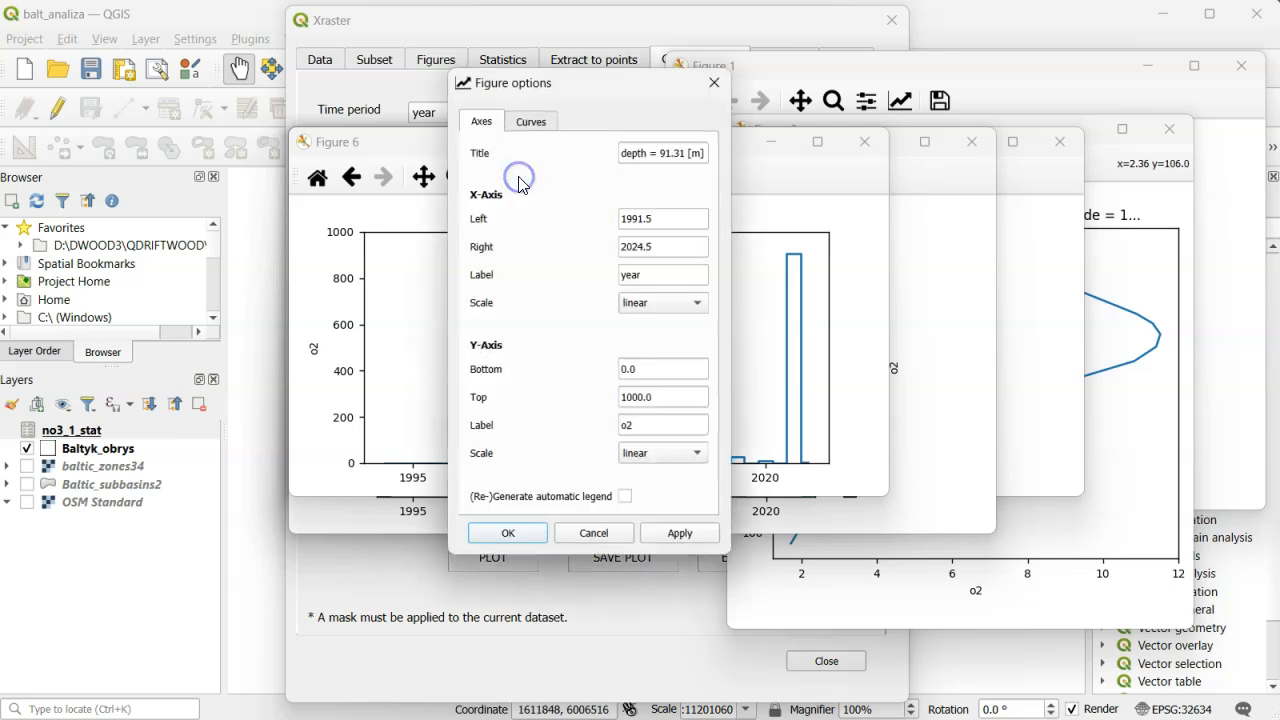
pyautogui.doubleClick(663, 397)
pyautogui.write('50')
pyautogui.click(506, 532)
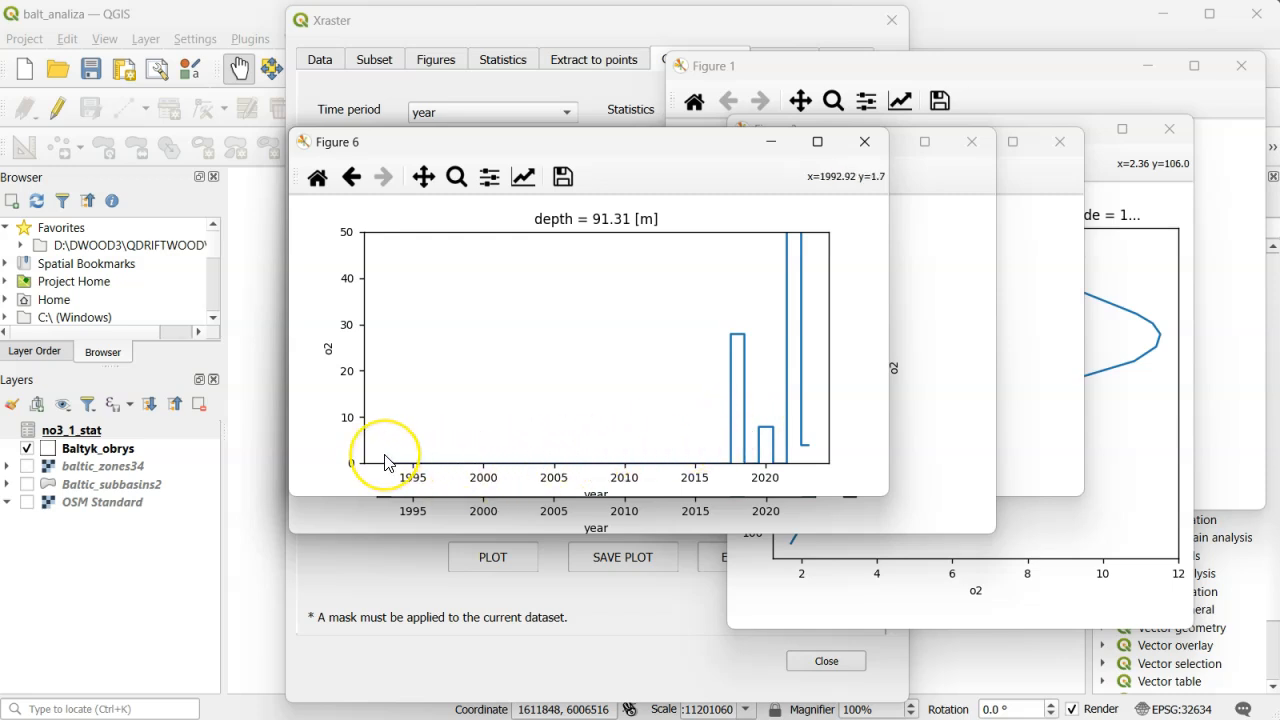
# - Shorten the o2 calculation to *32/1000*0+(ds2.o2*32/1000<2), clear the Z and month selections and apply the subset
pyautogui.click(375, 62)
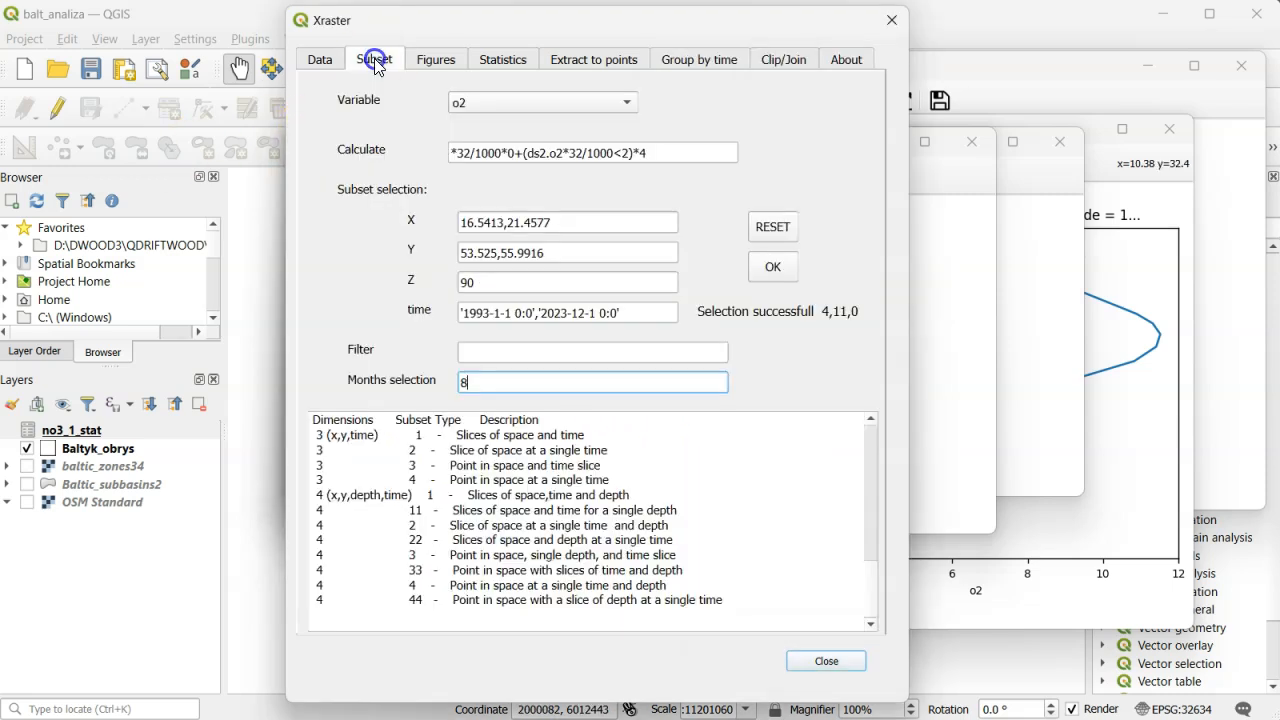
pyautogui.click(654, 153)
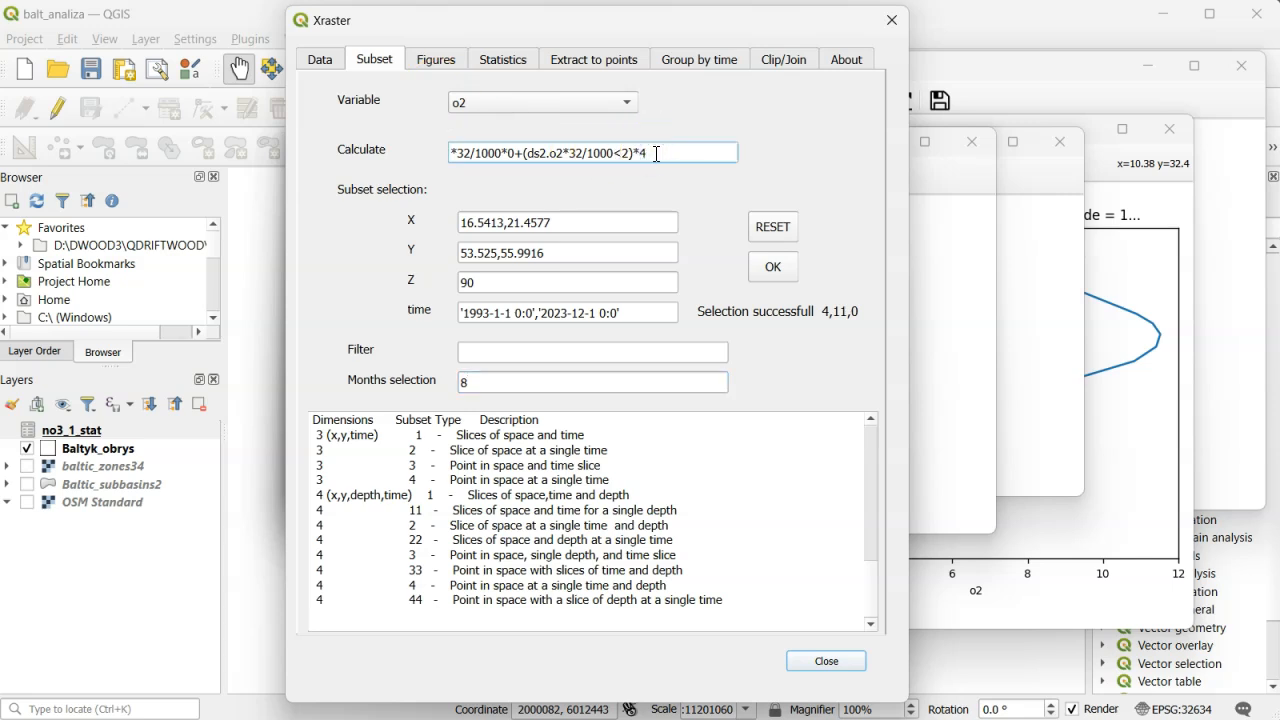
pyautogui.press('BackSpace')
pyautogui.press('BackSpace')
pyautogui.click(502, 286)
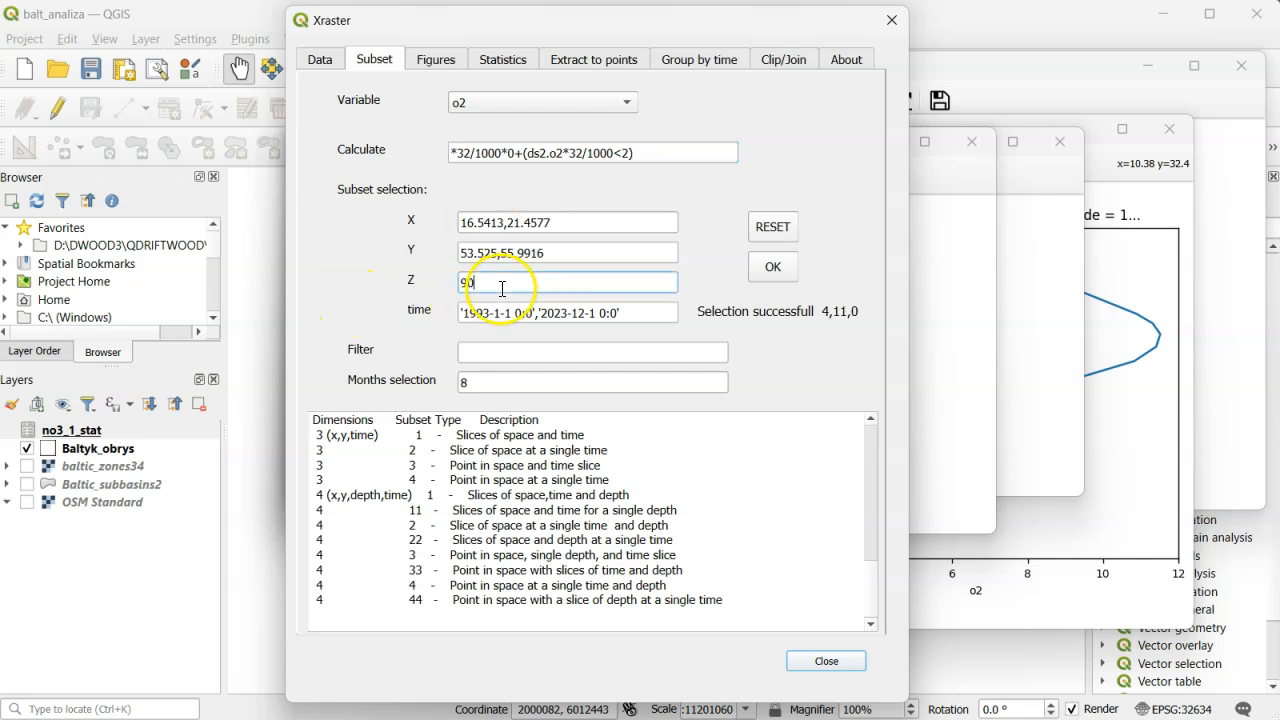
pyautogui.press('BackSpace')
pyautogui.press('BackSpace')
pyautogui.click(481, 374)
pyautogui.press('BackSpace')
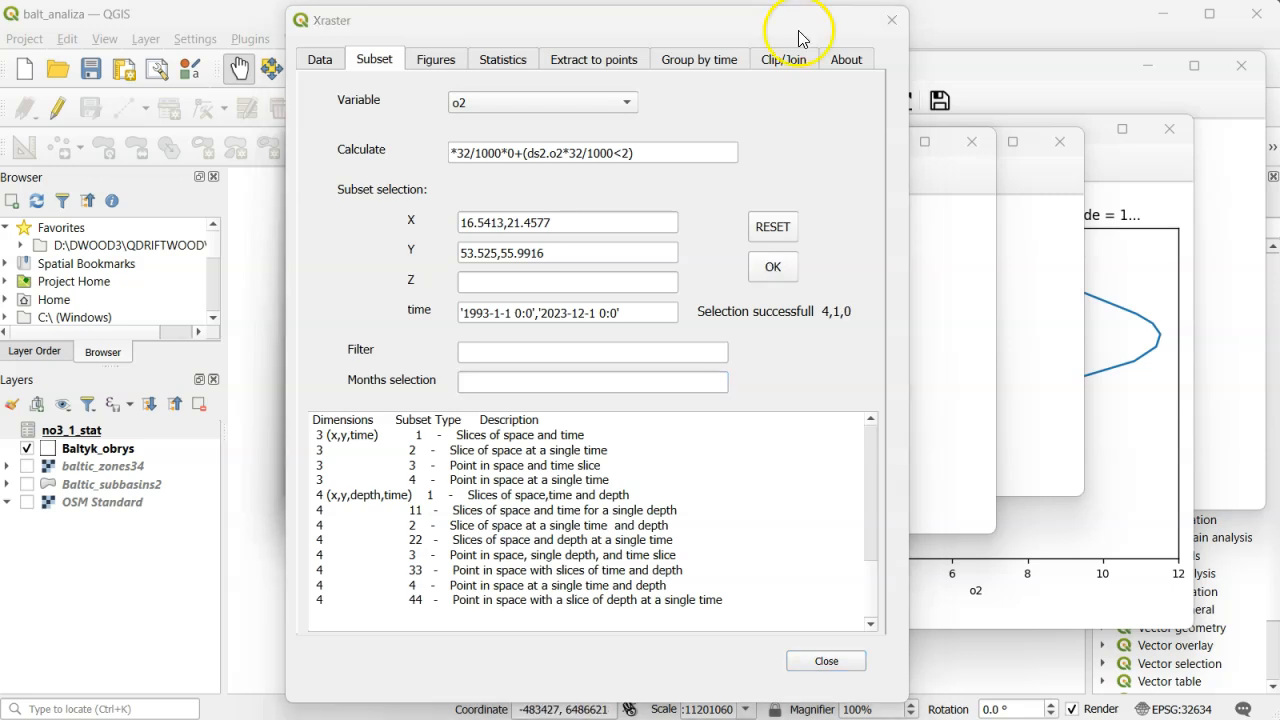
# - Plot the time summary at the bottom with the max statistic, then move and enlarge the map's figure window
pyautogui.click(498, 62)
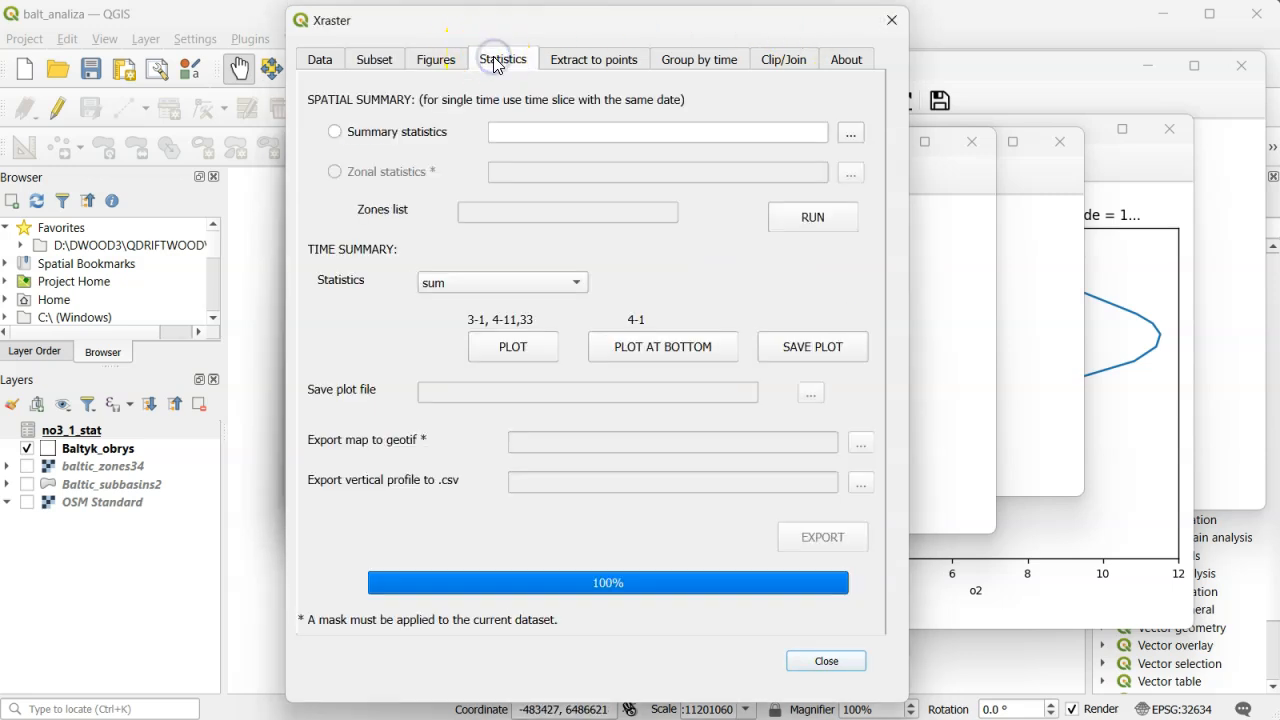
pyautogui.click(584, 284)
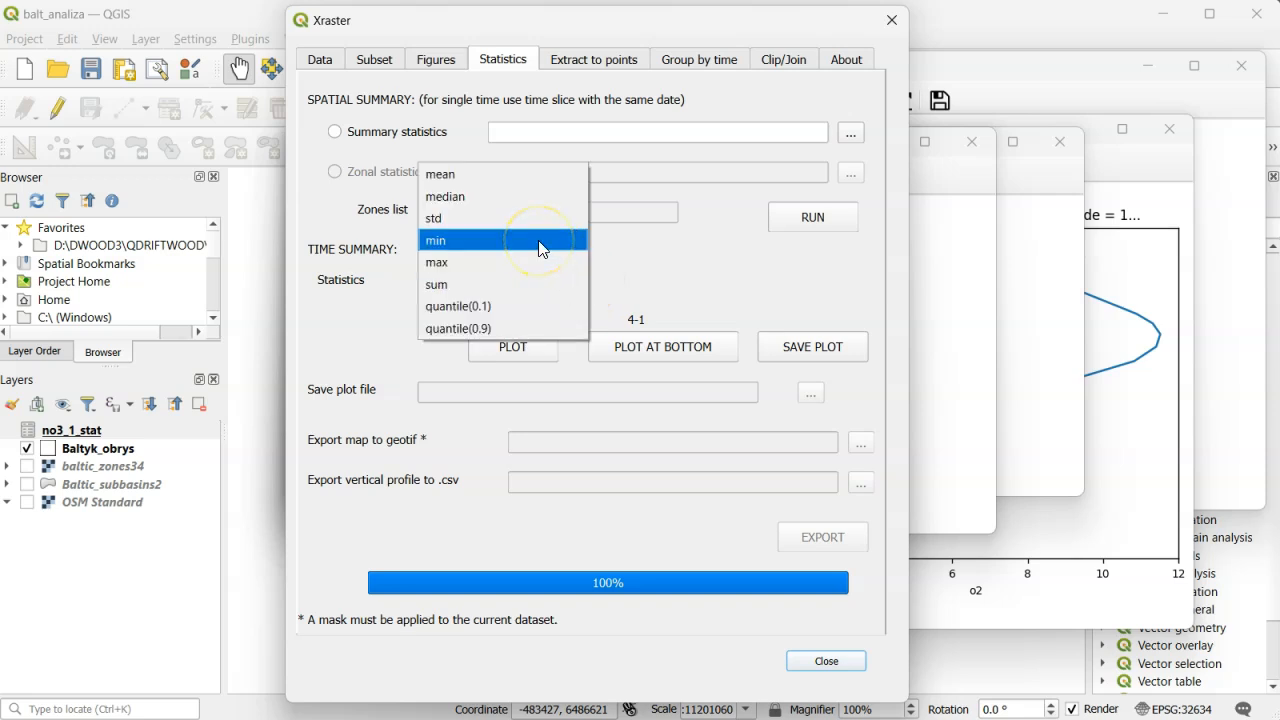
pyautogui.click(538, 262)
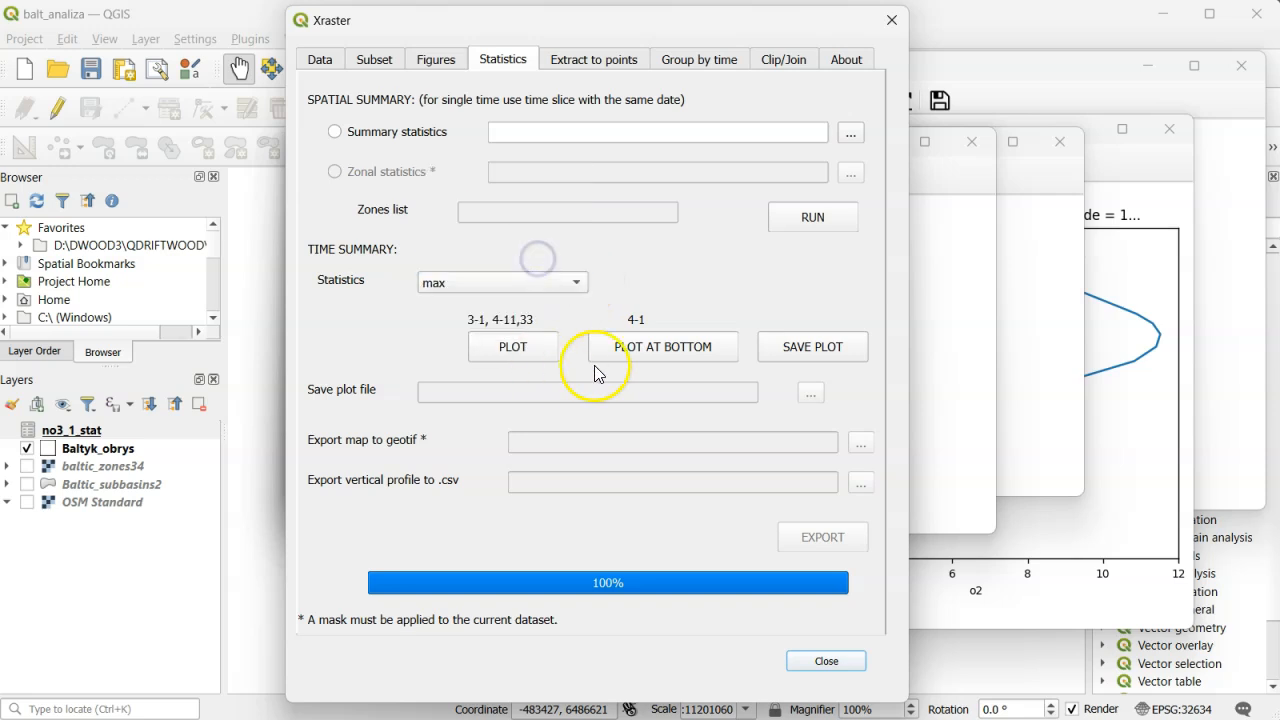
pyautogui.click(669, 348)
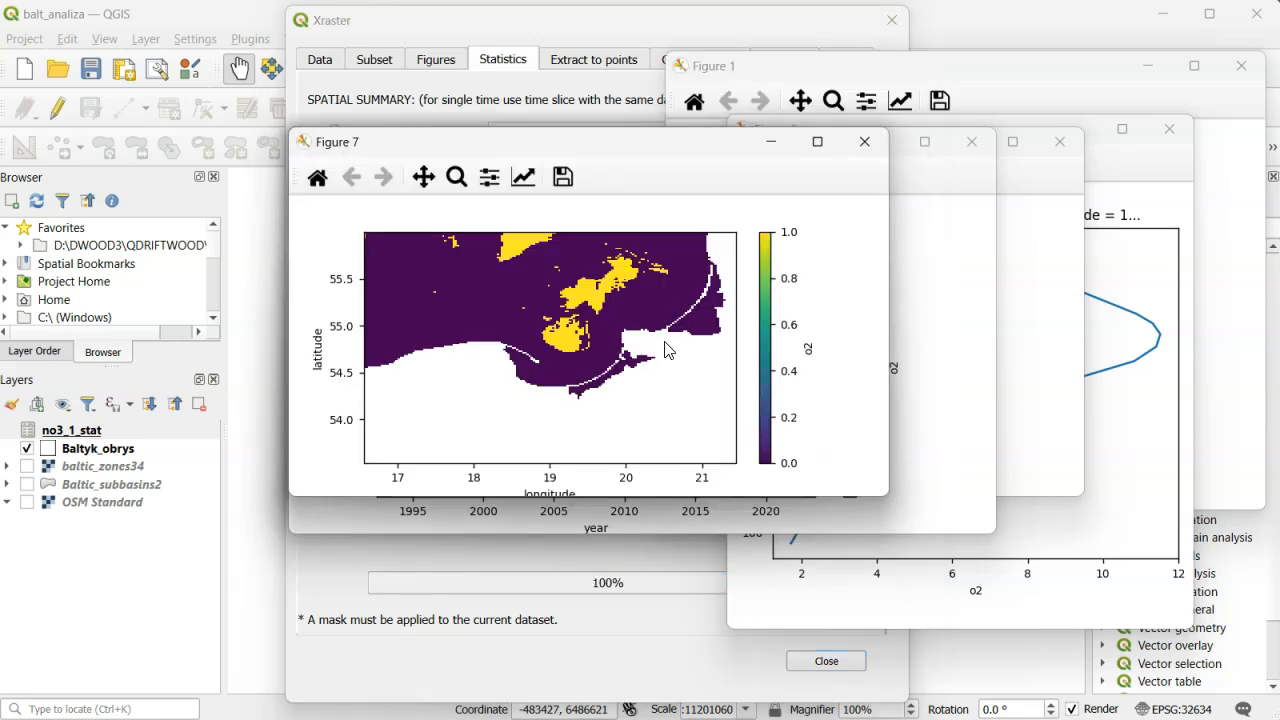
pyautogui.click(594, 143)
pyautogui.moveTo(594, 143); pyautogui.dragTo(854, 212)
pyautogui.moveTo(910, 565); pyautogui.dragTo(918, 606)
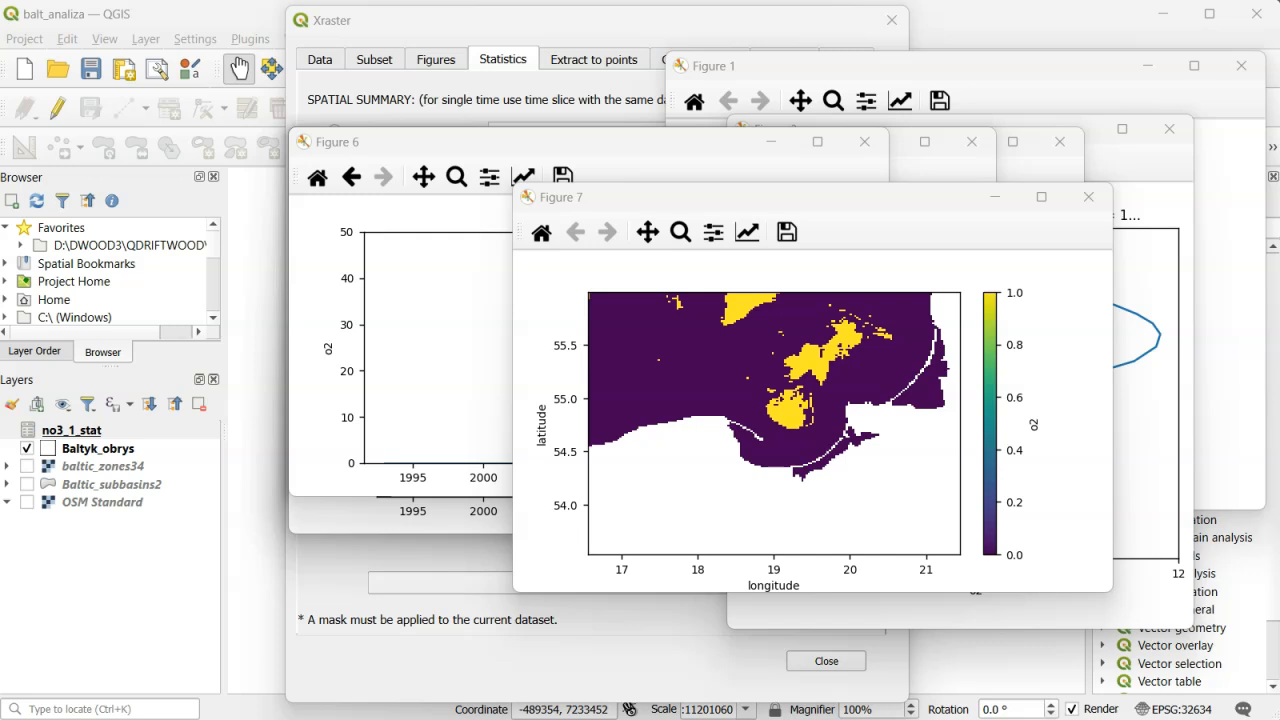
# - Return to the Xraster dialog and show the plugin's version and download information
pyautogui.click(652, 22)
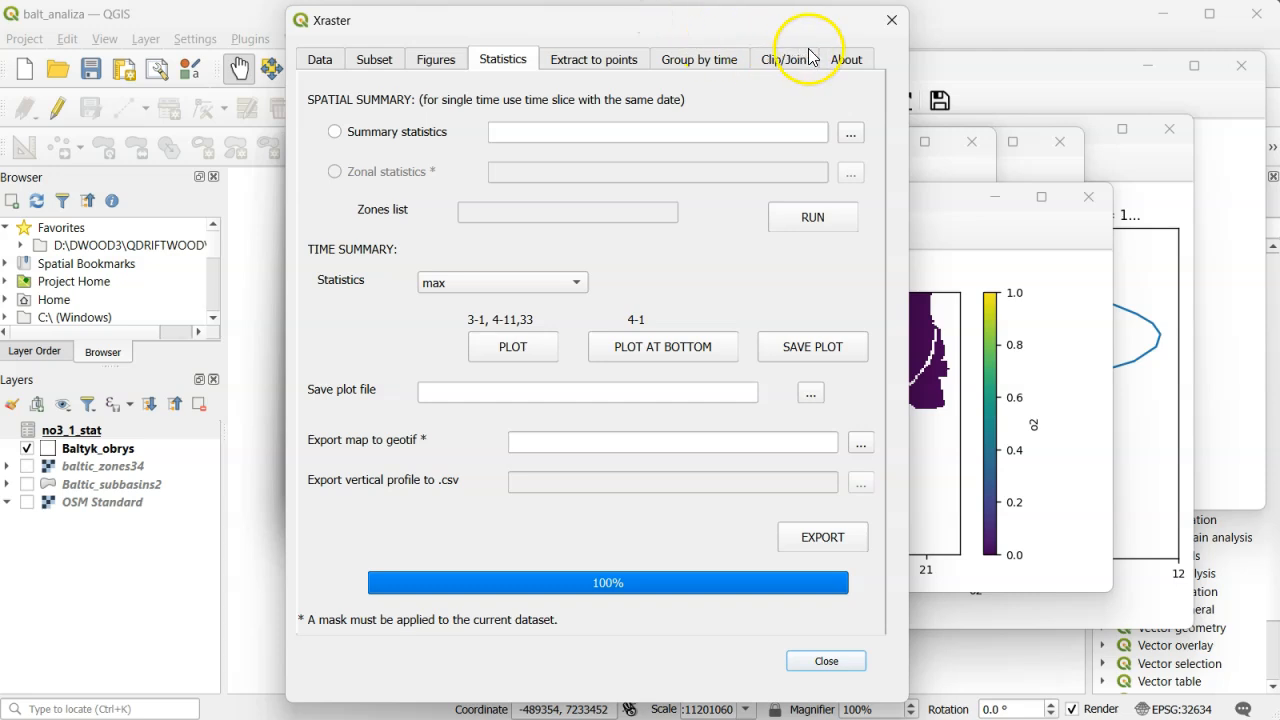
pyautogui.click(840, 66)
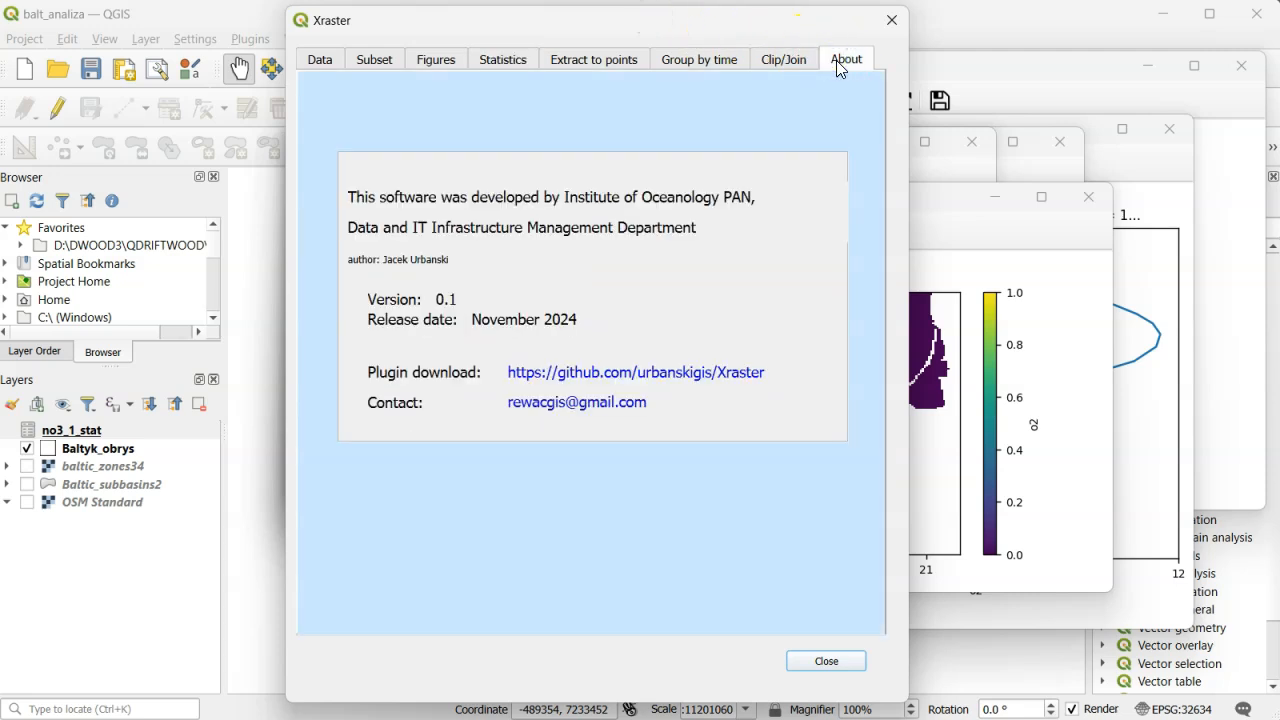